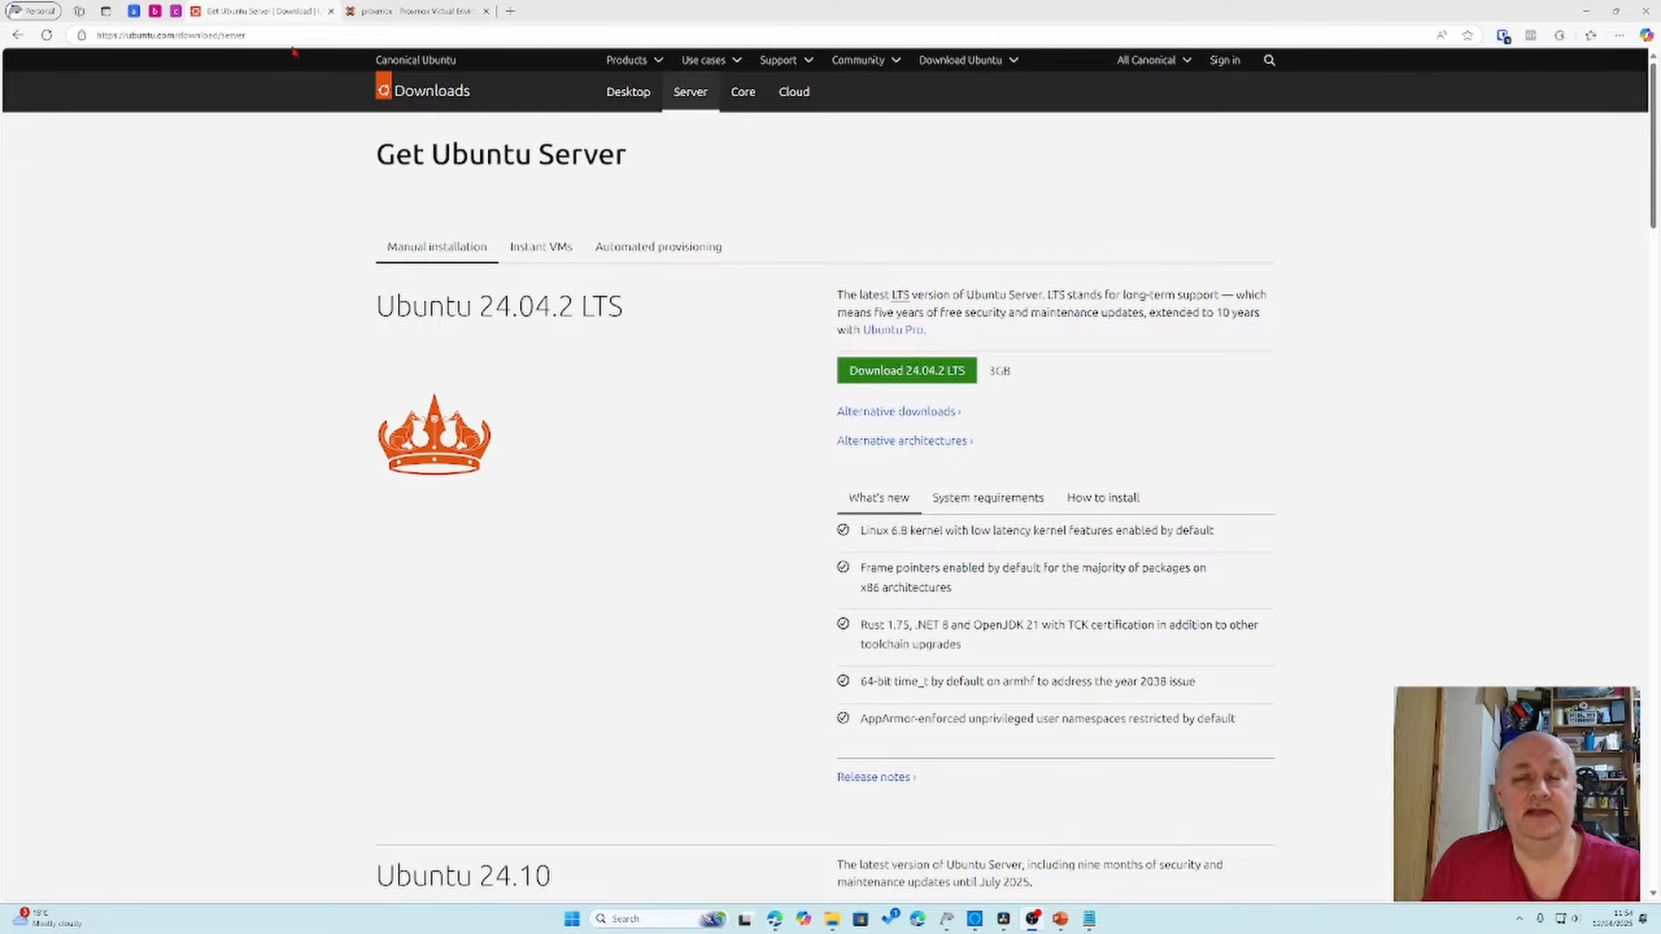
# Step: Download Ubuntu Server 24.04.2 LTS and upload ubuntu-24.04.2-live-server-amd64.iso to the ISO images of the Proxmox node's local storage
pyautogui.click(901, 371)
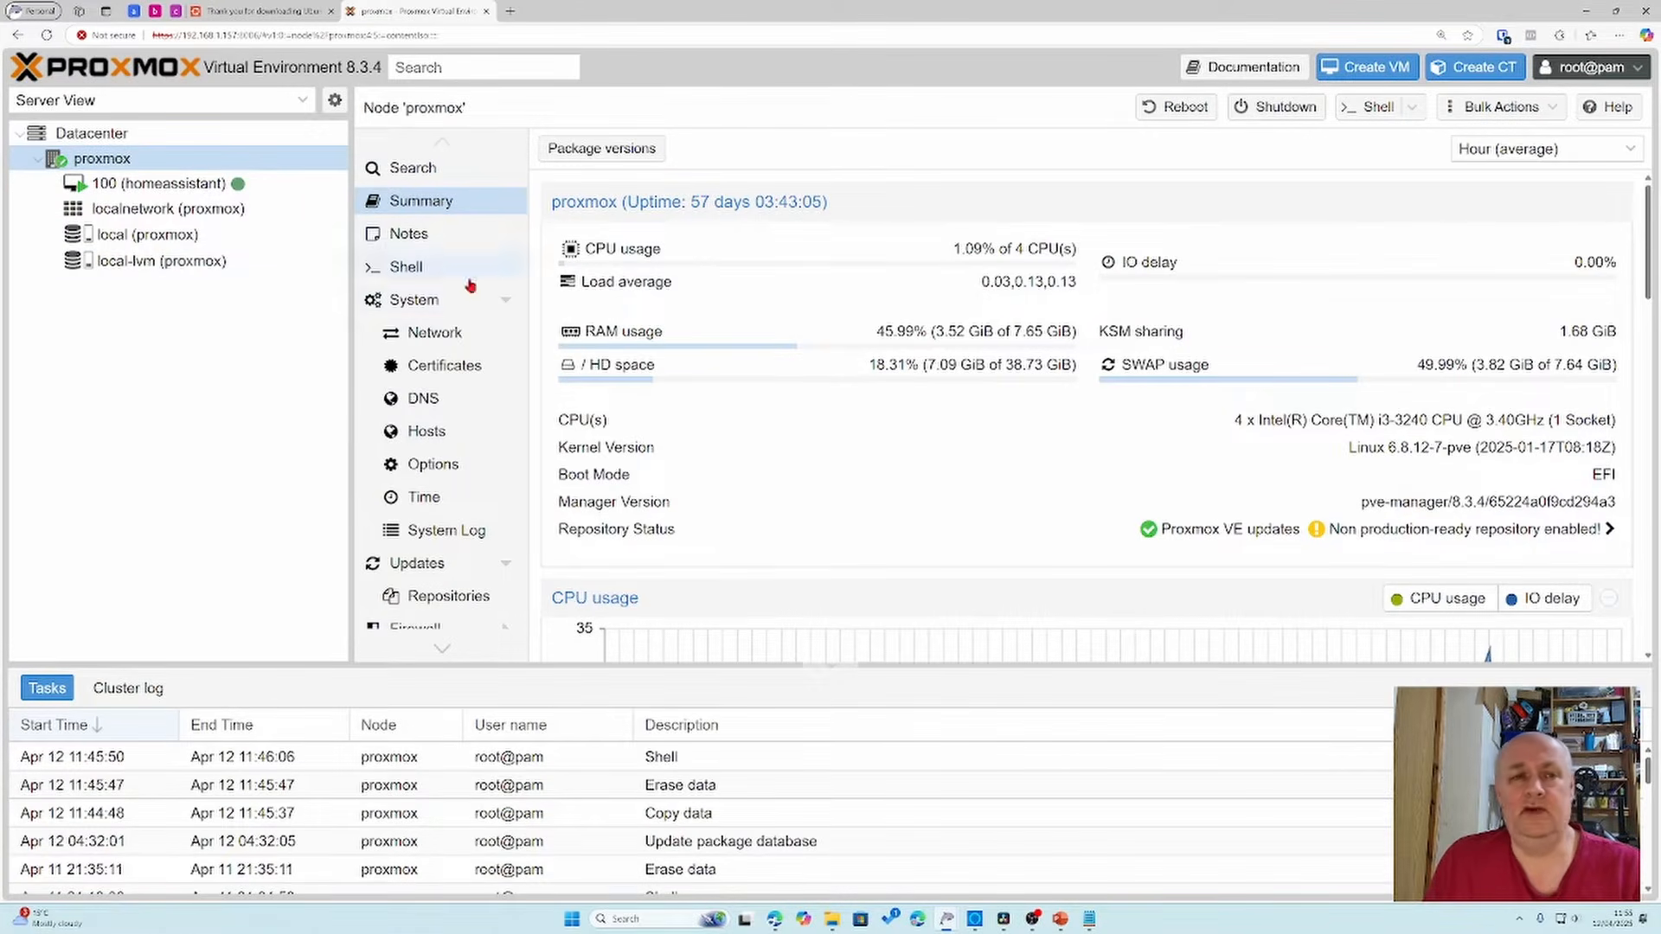
pyautogui.click(121, 240)
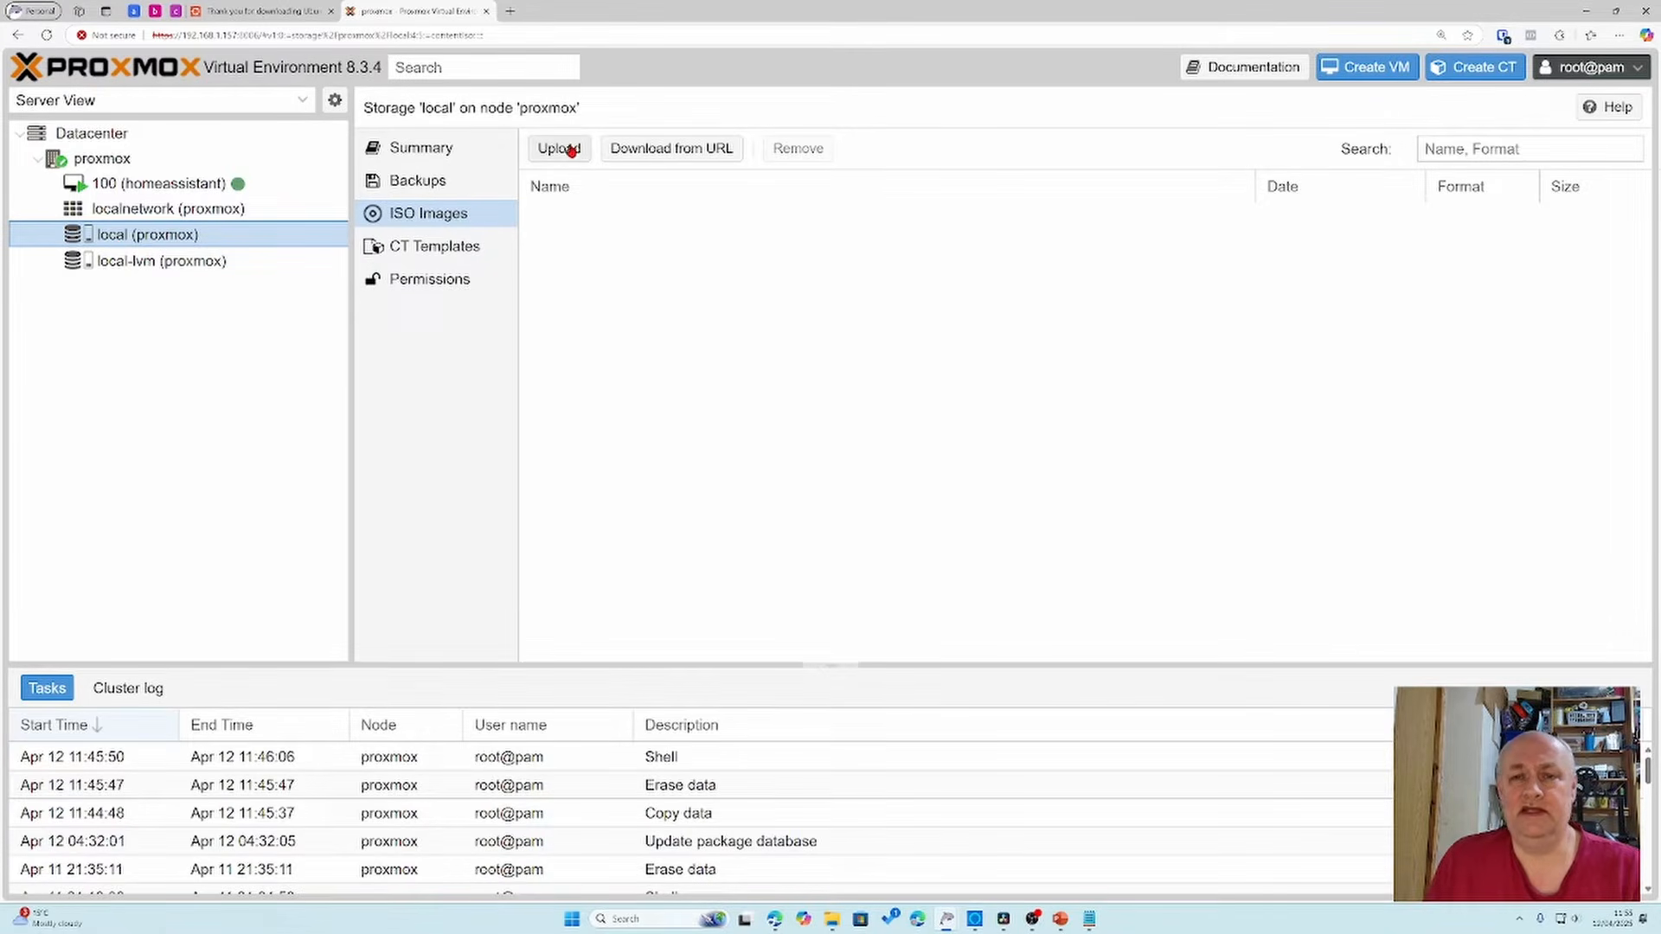
pyautogui.click(570, 153)
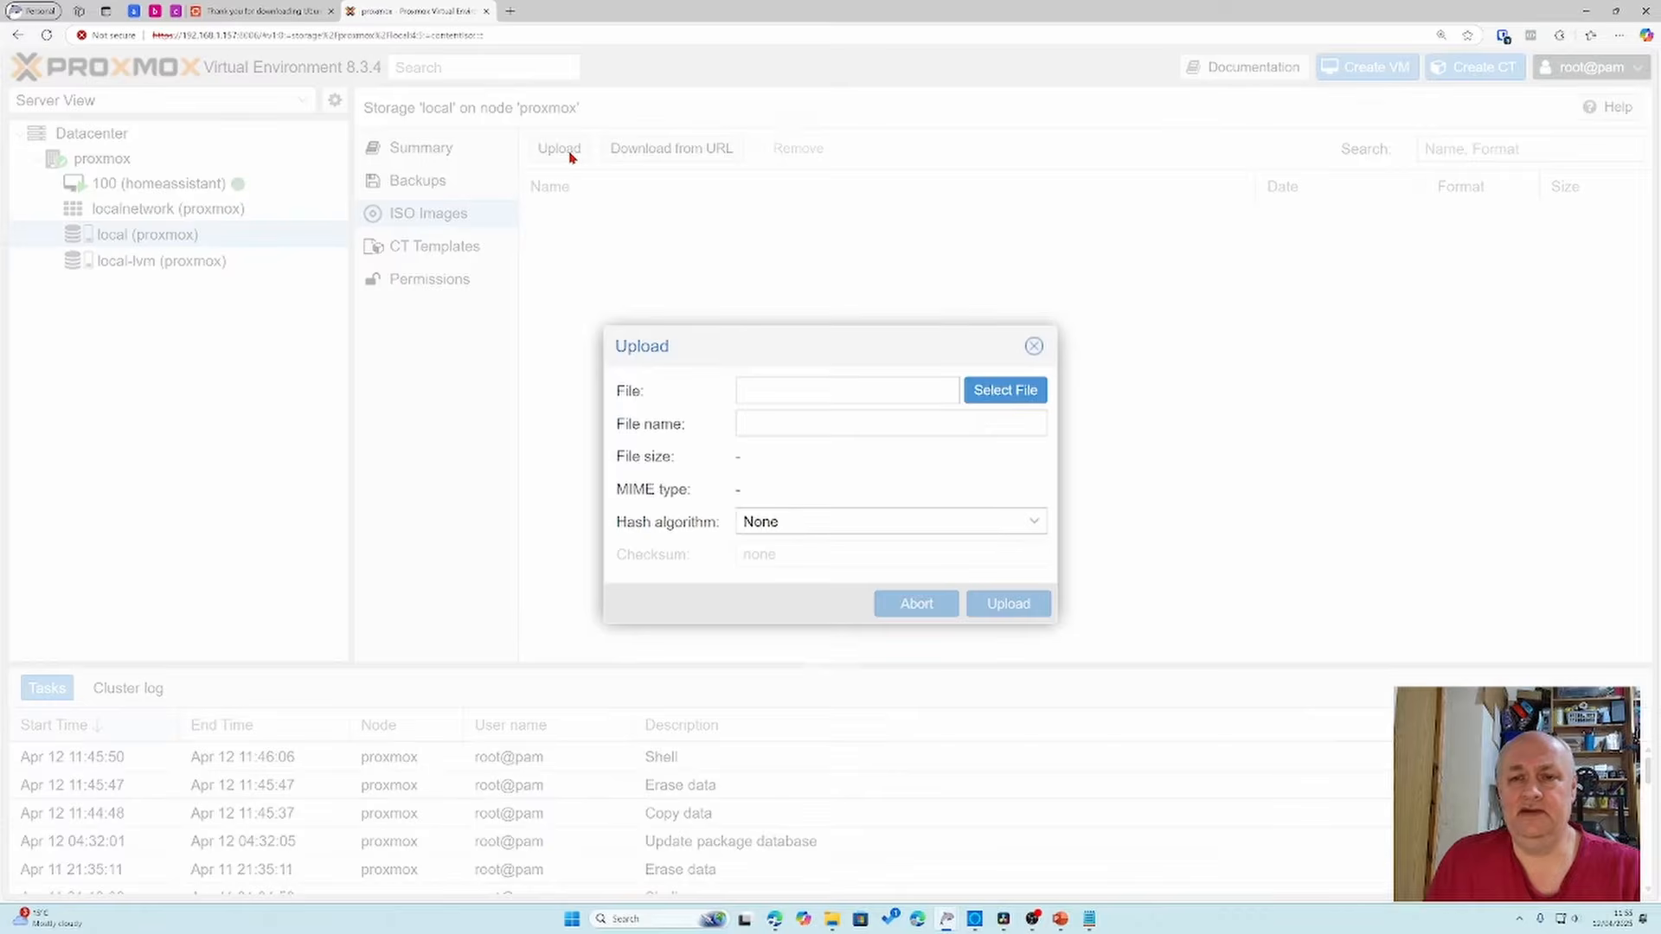
pyautogui.click(995, 397)
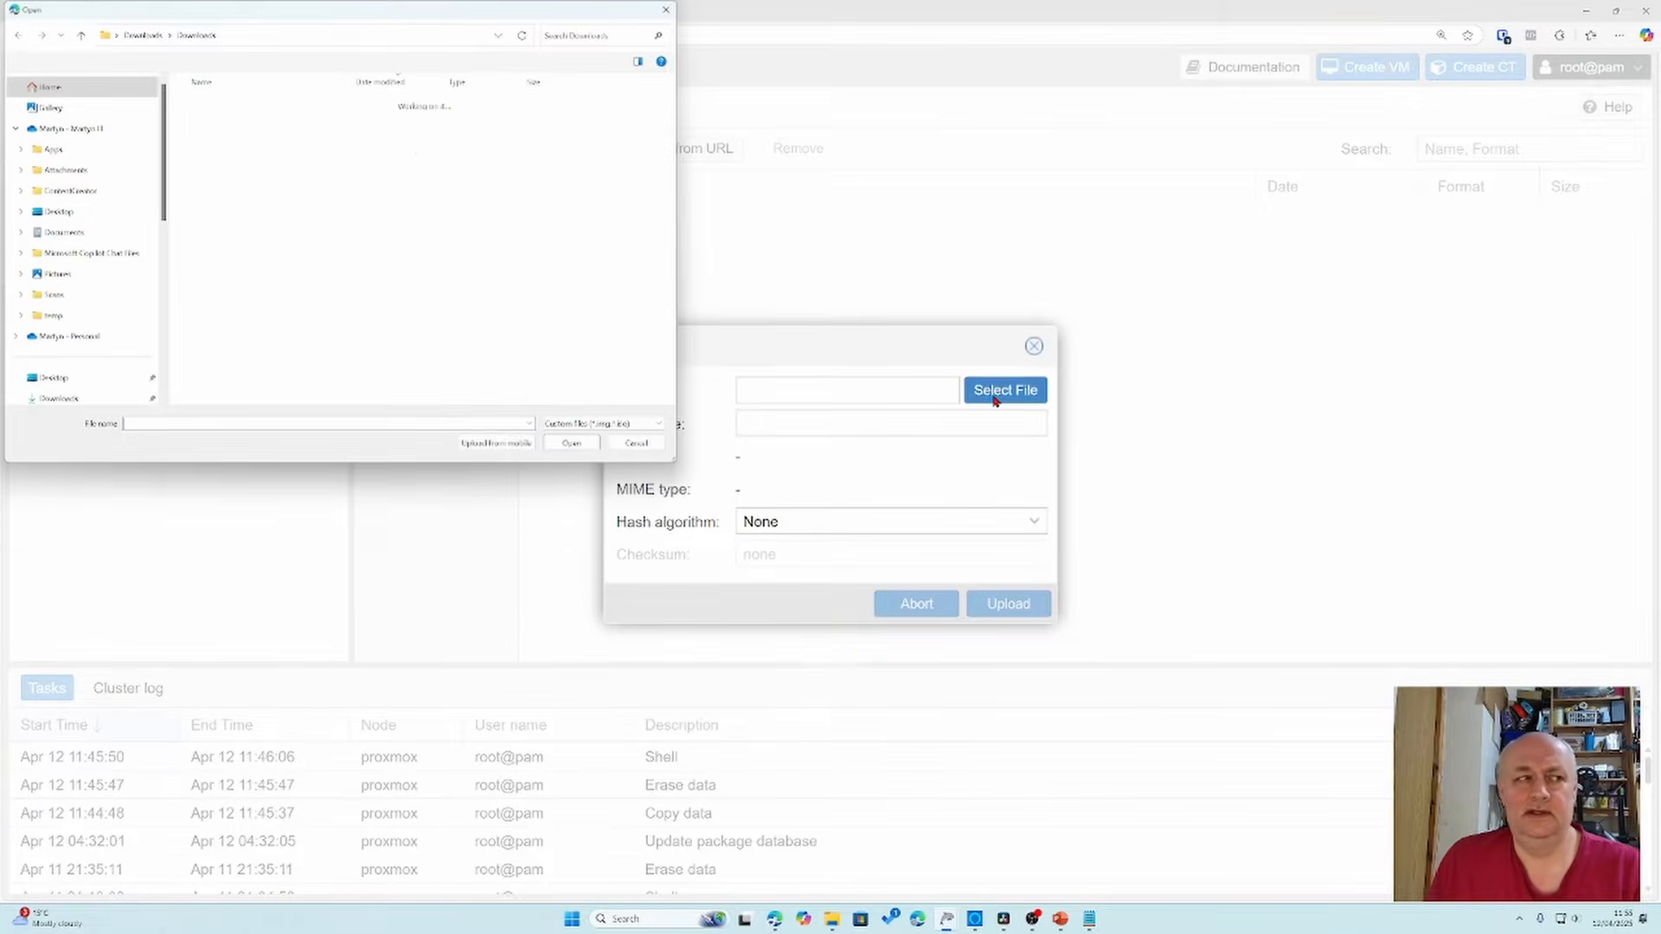
pyautogui.moveTo(392, 22); pyautogui.dragTo(722, 154)
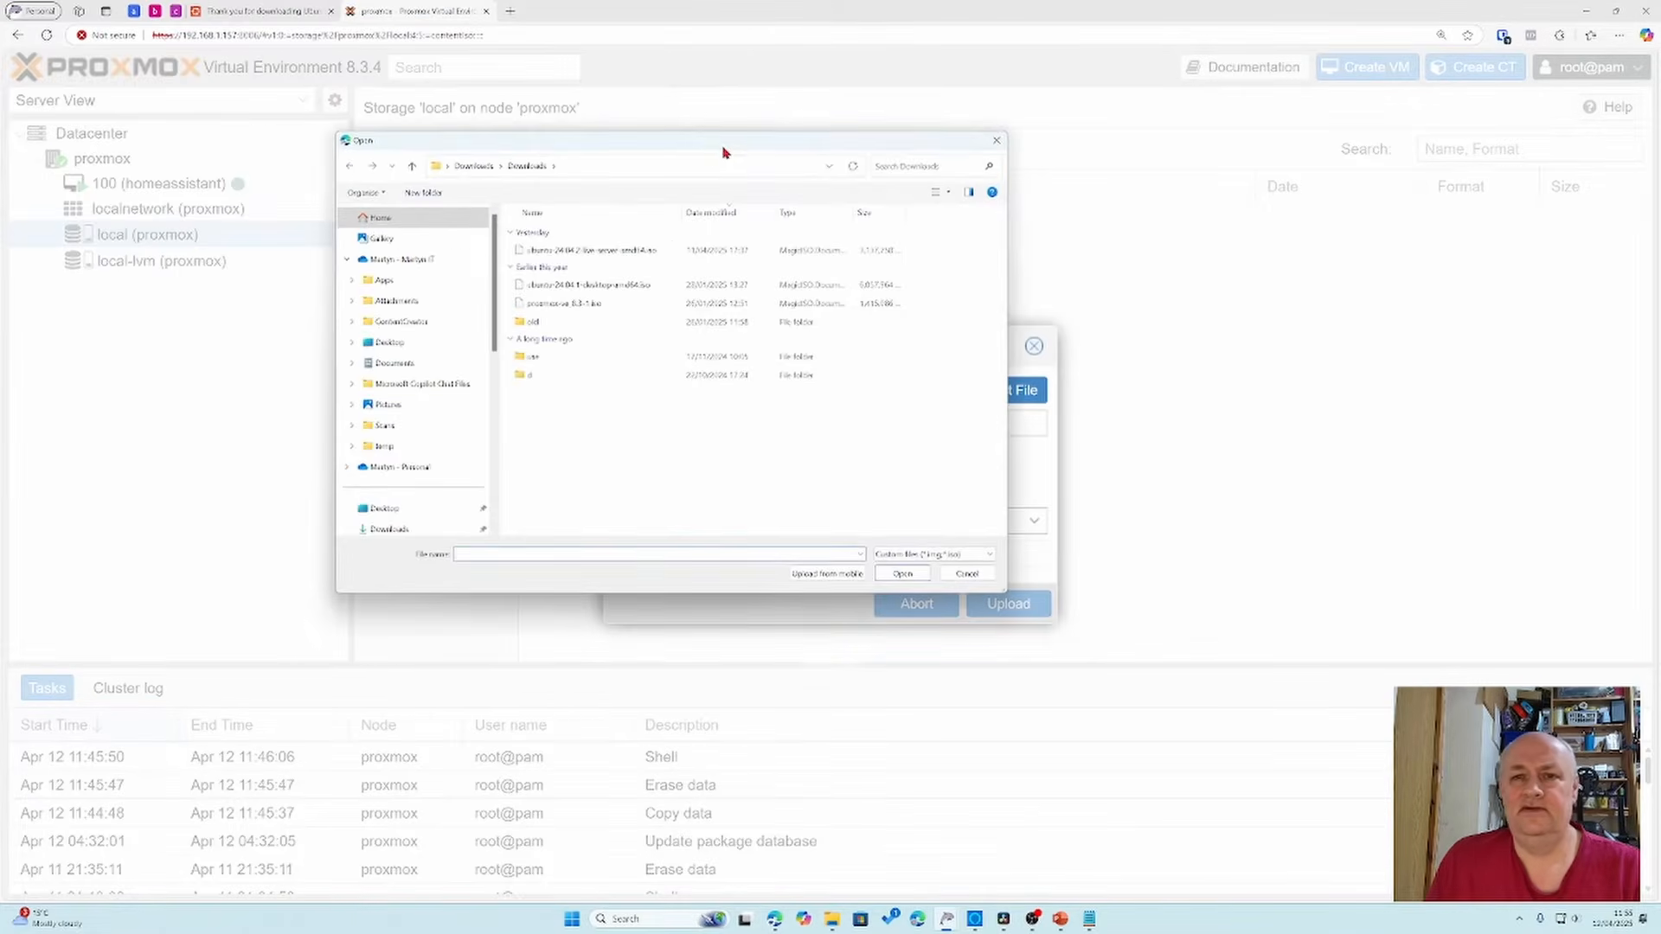
pyautogui.click(587, 255)
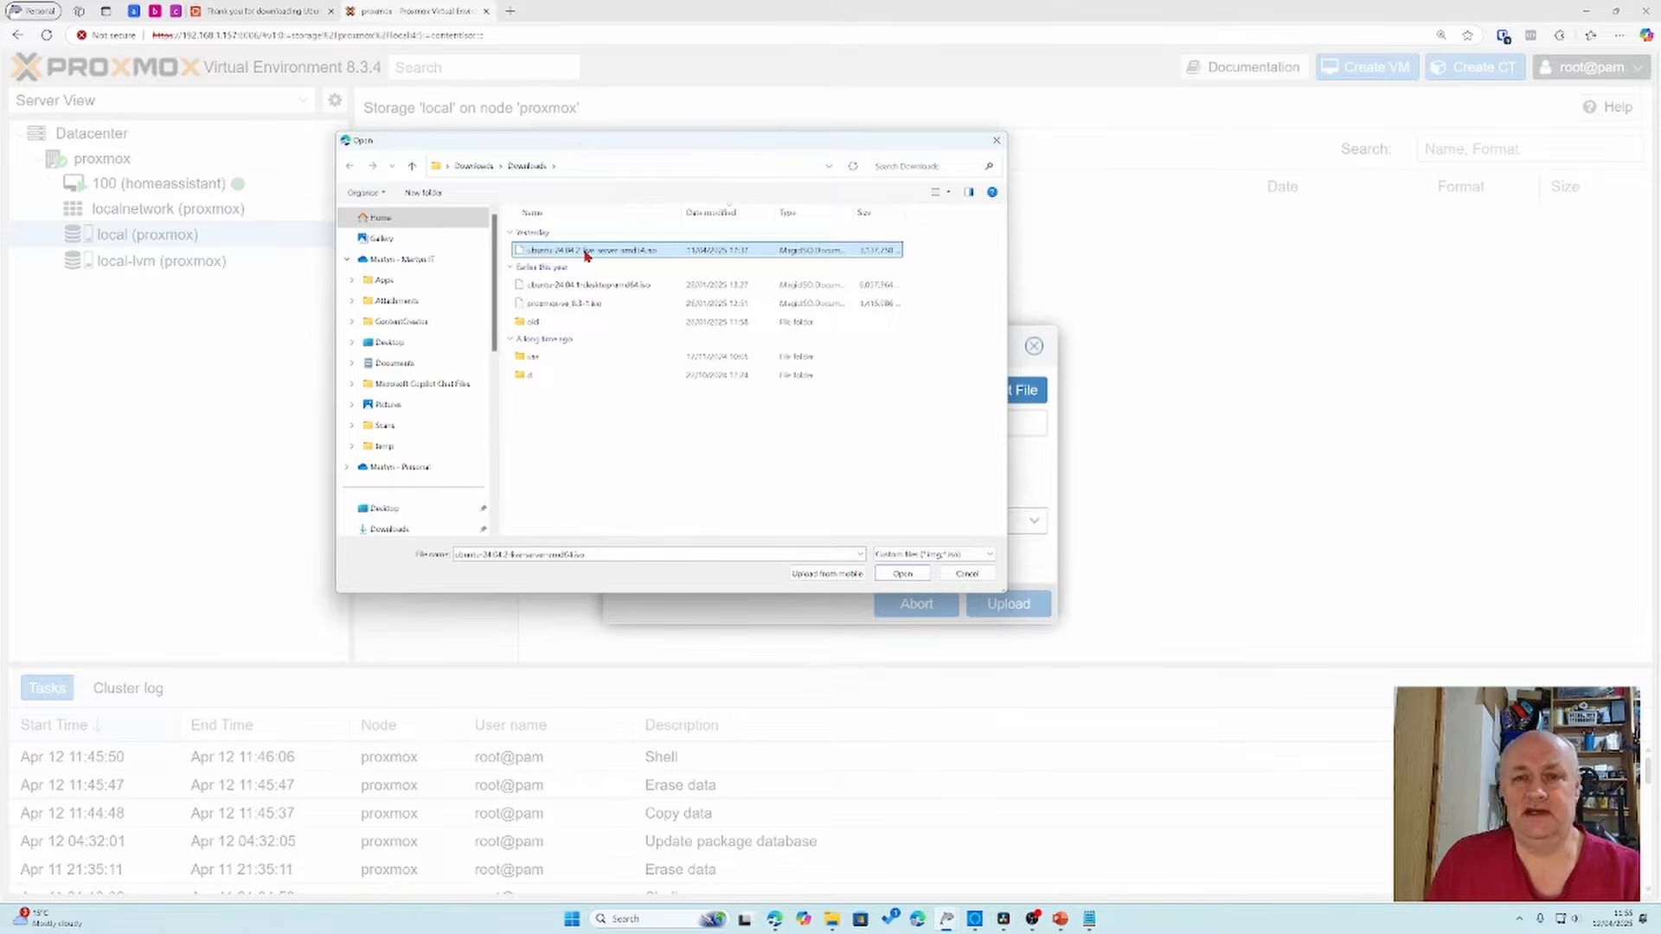
pyautogui.click(903, 575)
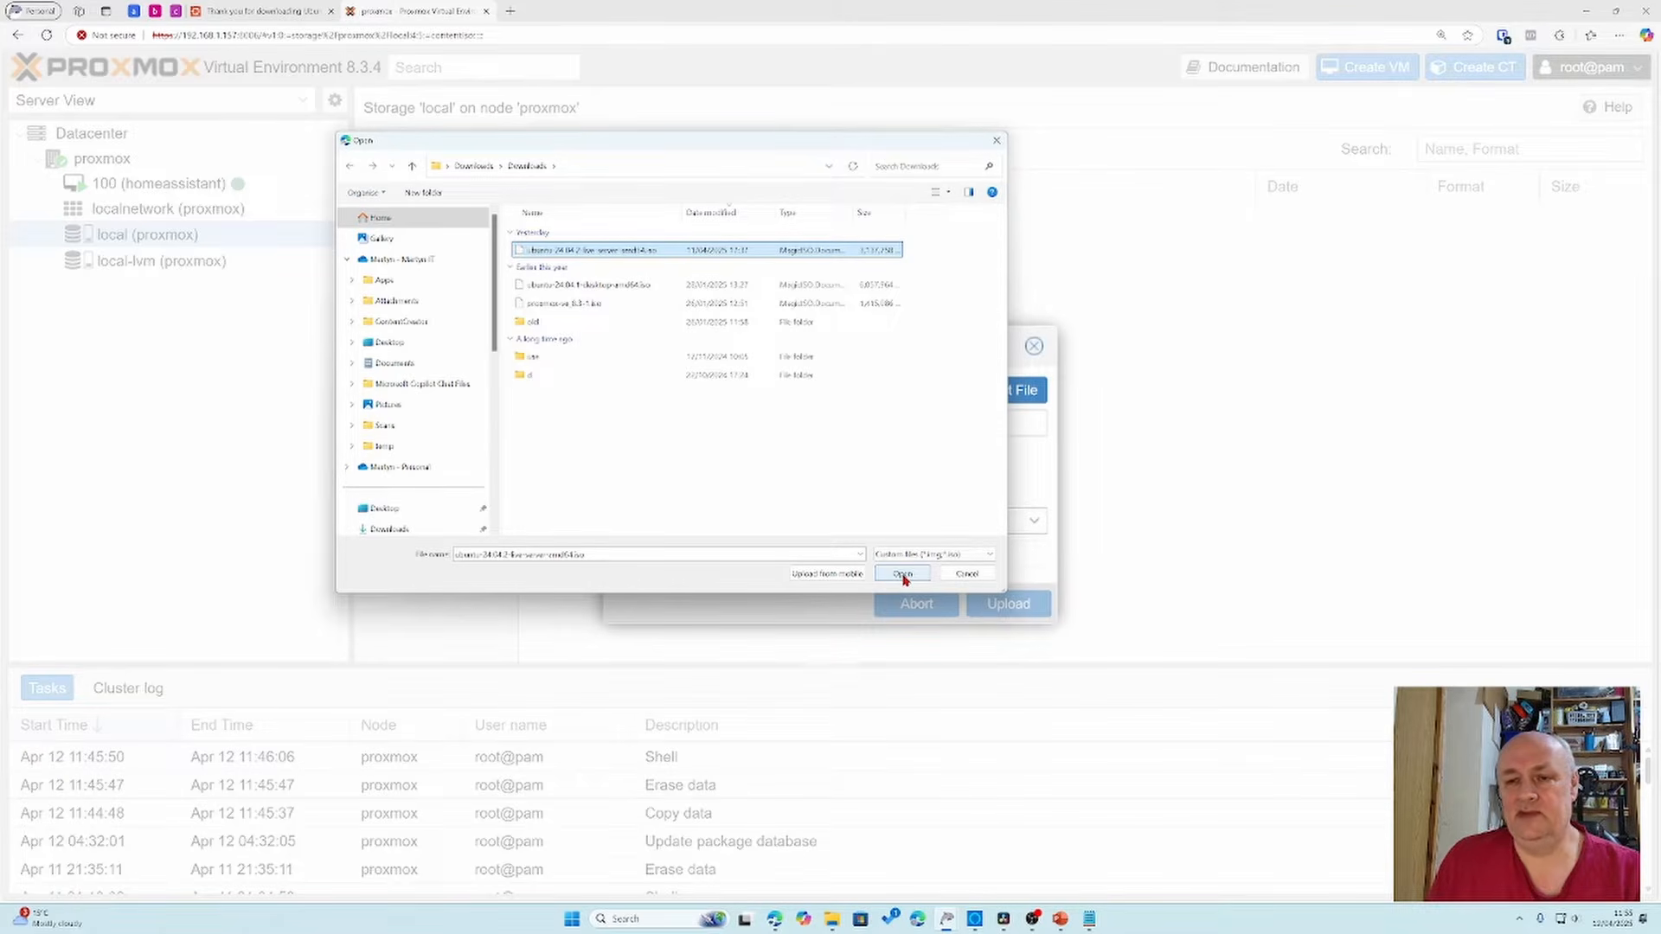
pyautogui.click(902, 575)
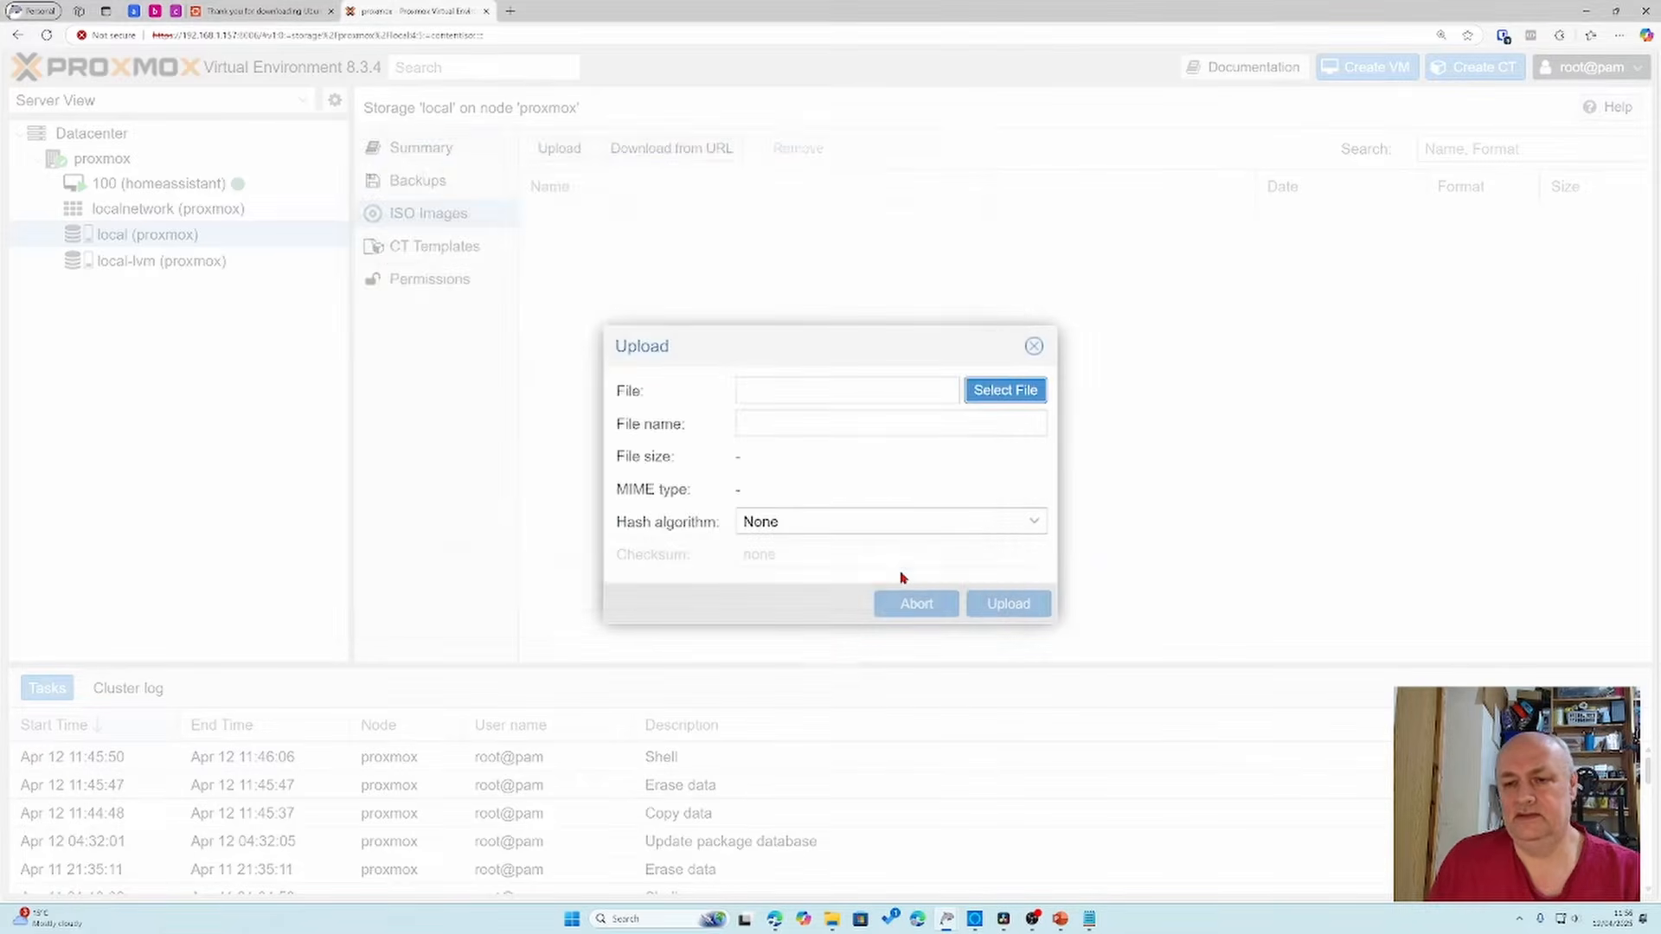
pyautogui.click(1030, 612)
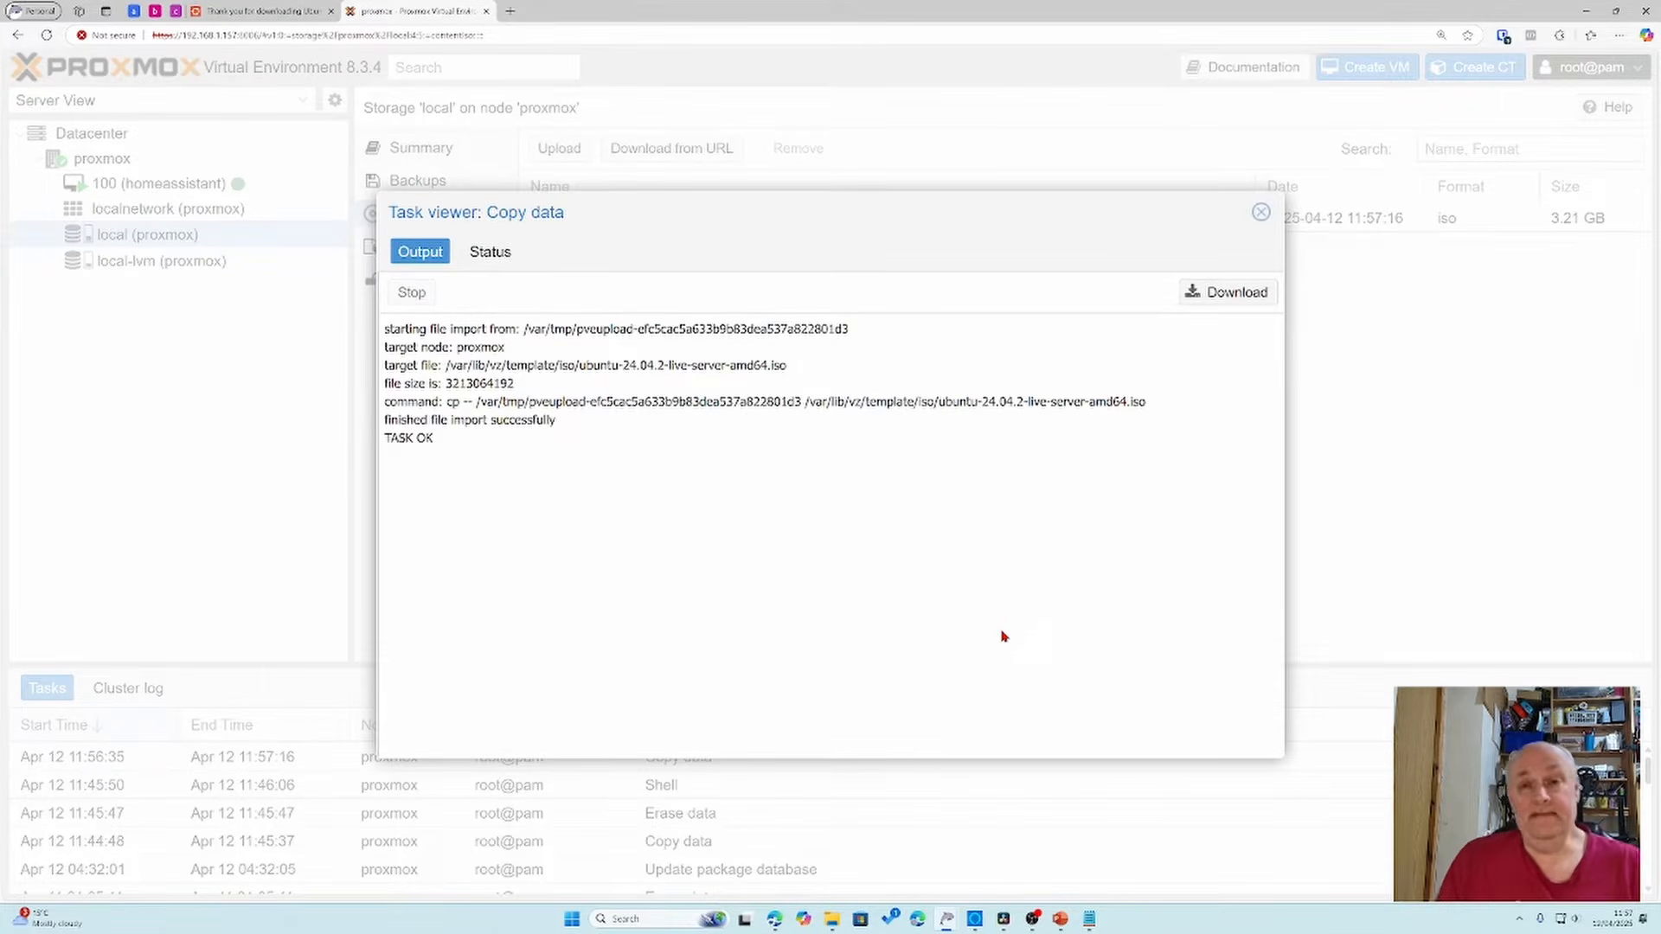
pyautogui.click(1262, 213)
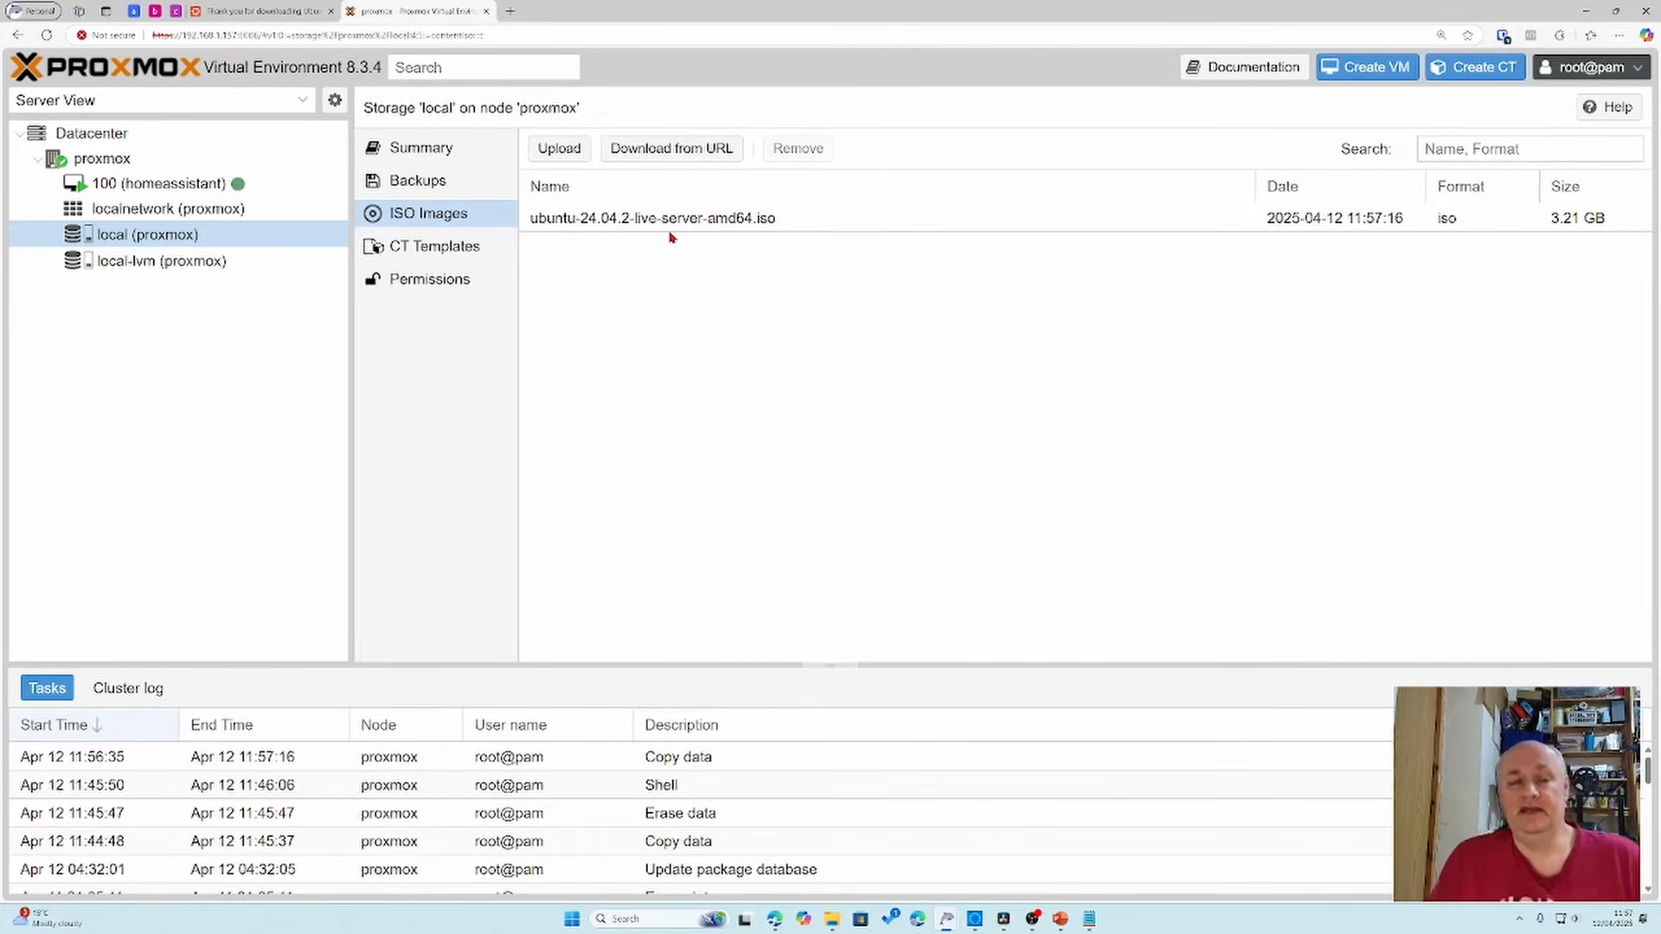
# Step: Start a new virtual machine on the proxmox node, named Zigbee2MQTT, with the advanced options enabled
pyautogui.click(114, 164)
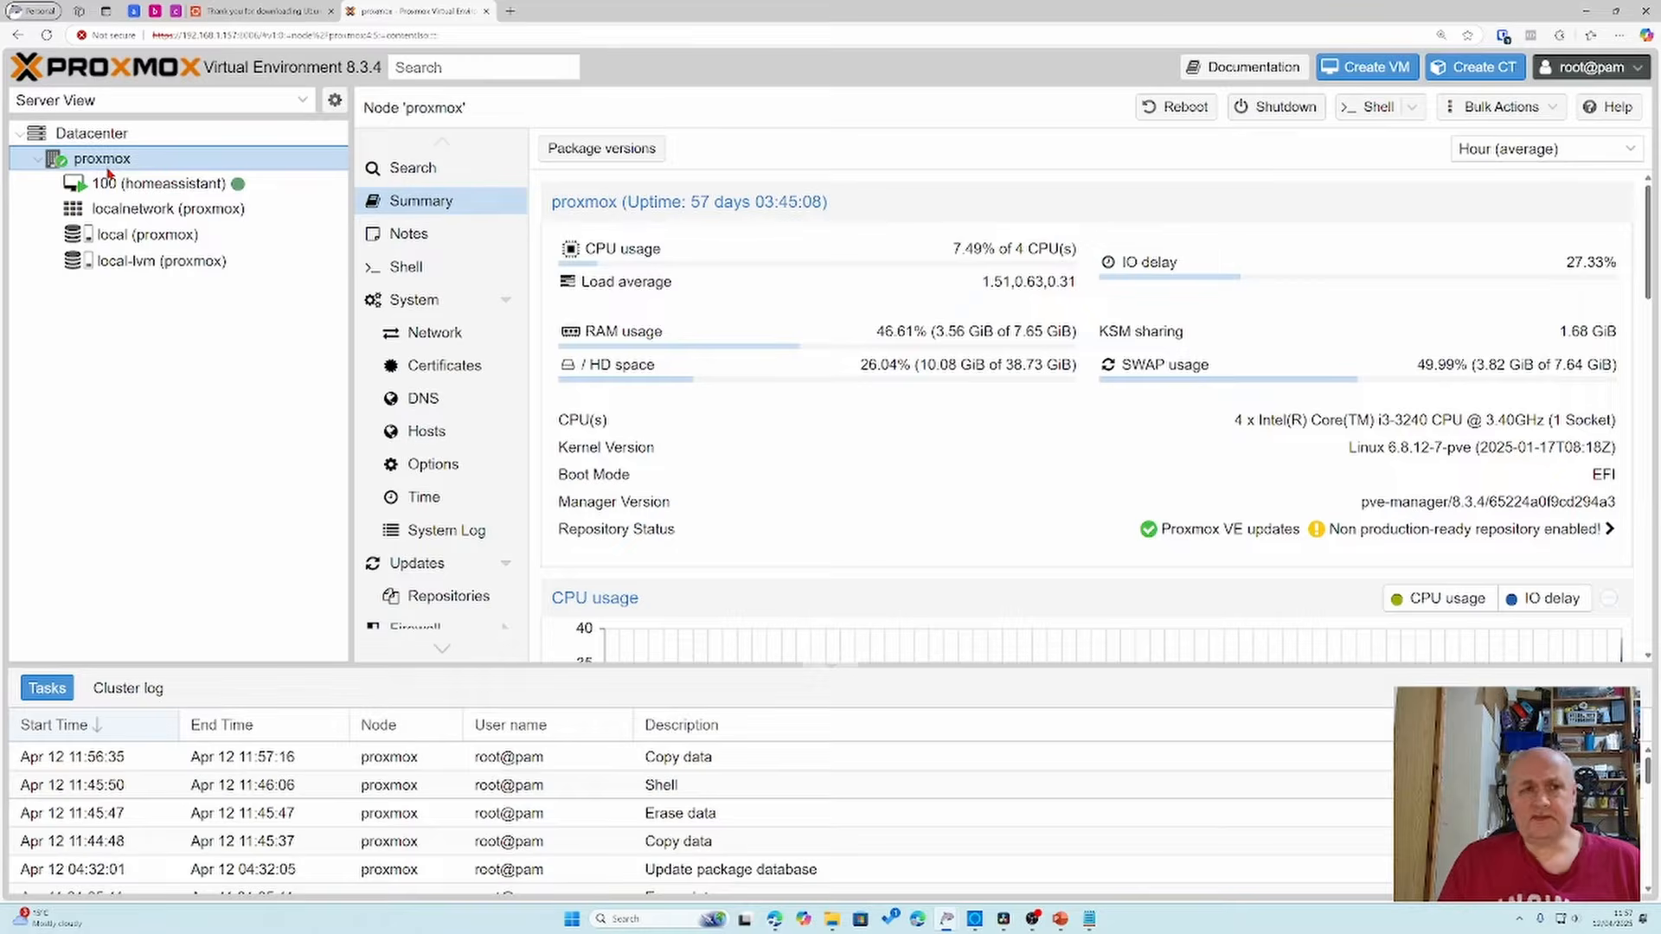
pyautogui.rightClick(108, 170)
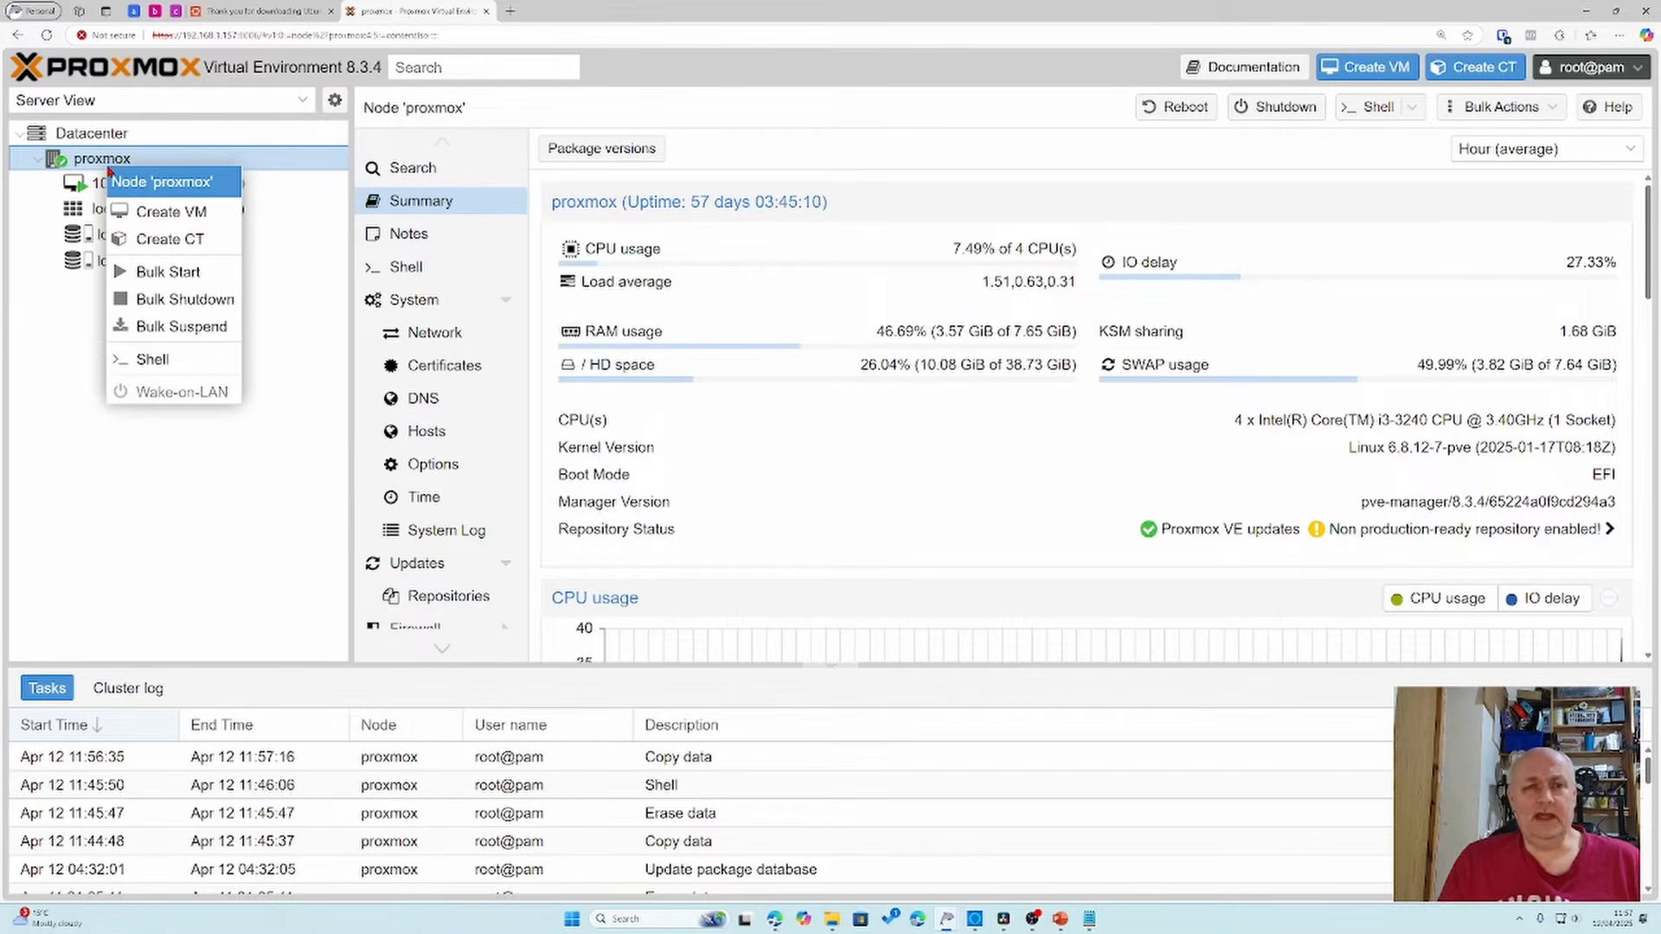
pyautogui.click(164, 220)
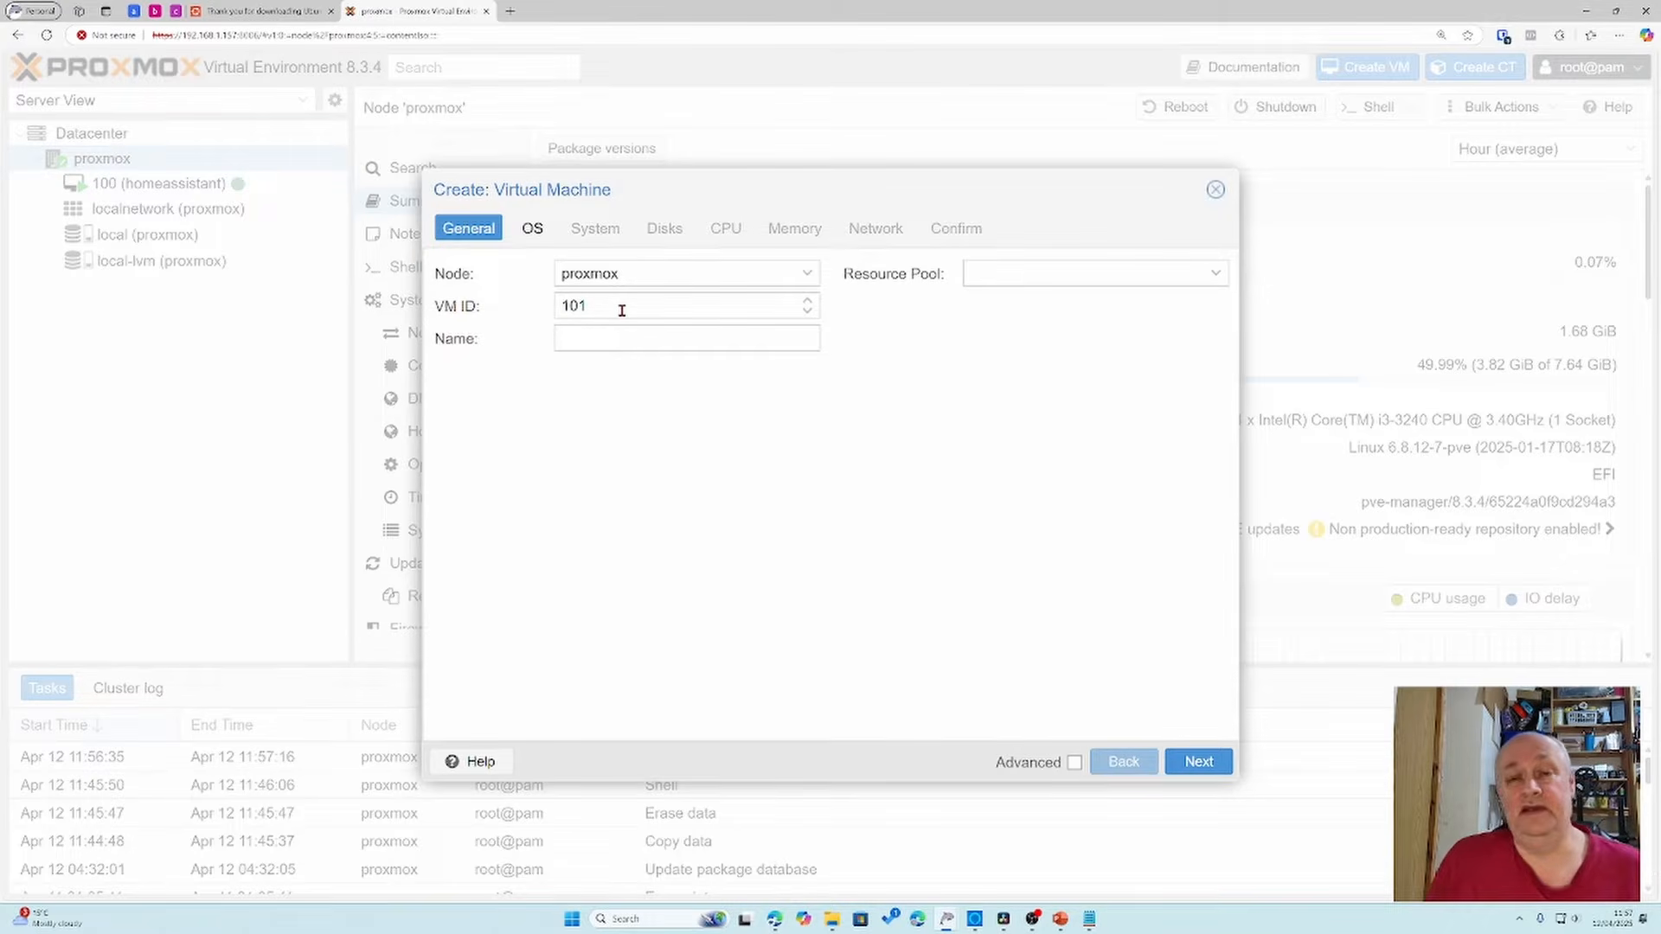
pyautogui.click(627, 343)
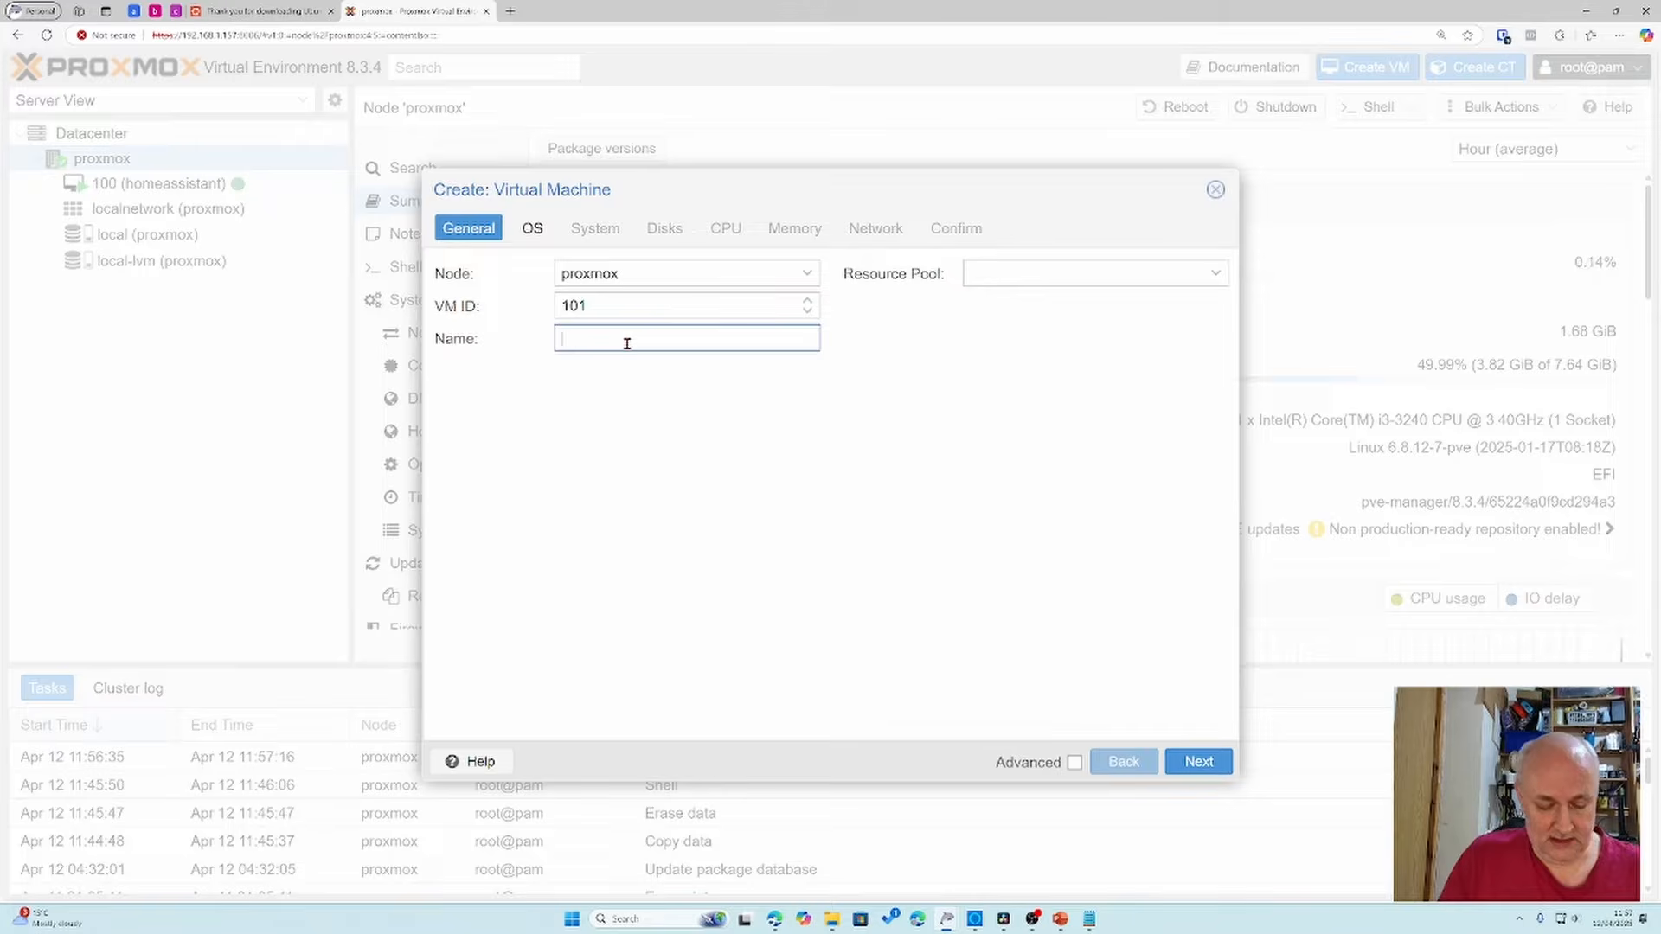
pyautogui.write('MQ')
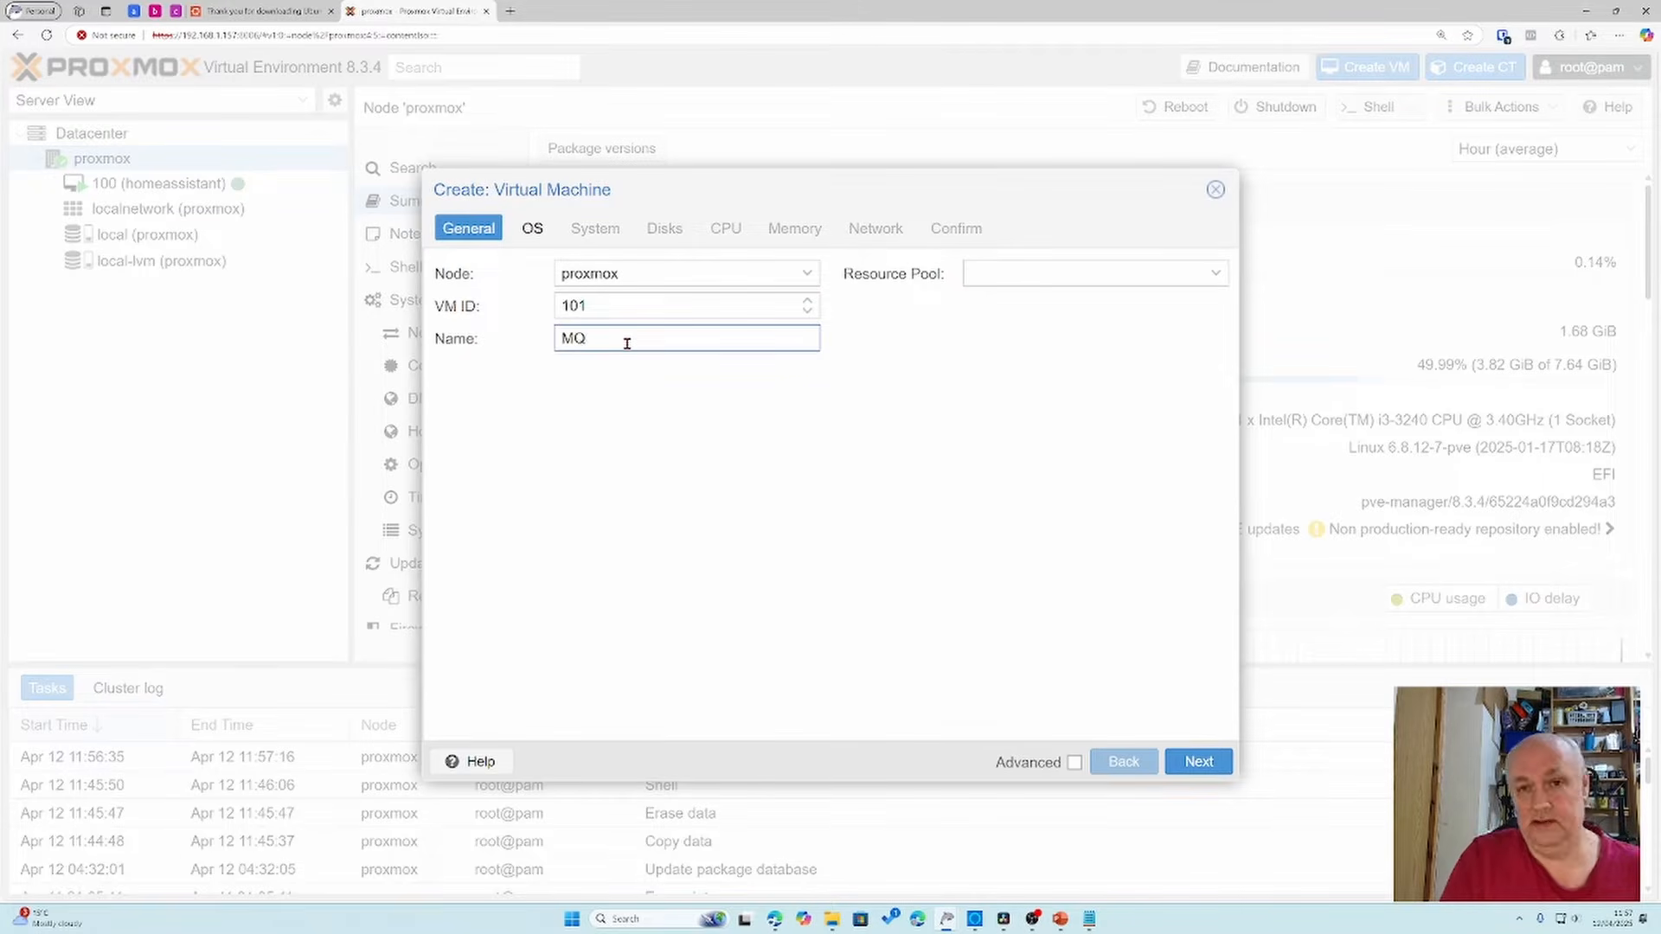
pyautogui.press('BackSpace')
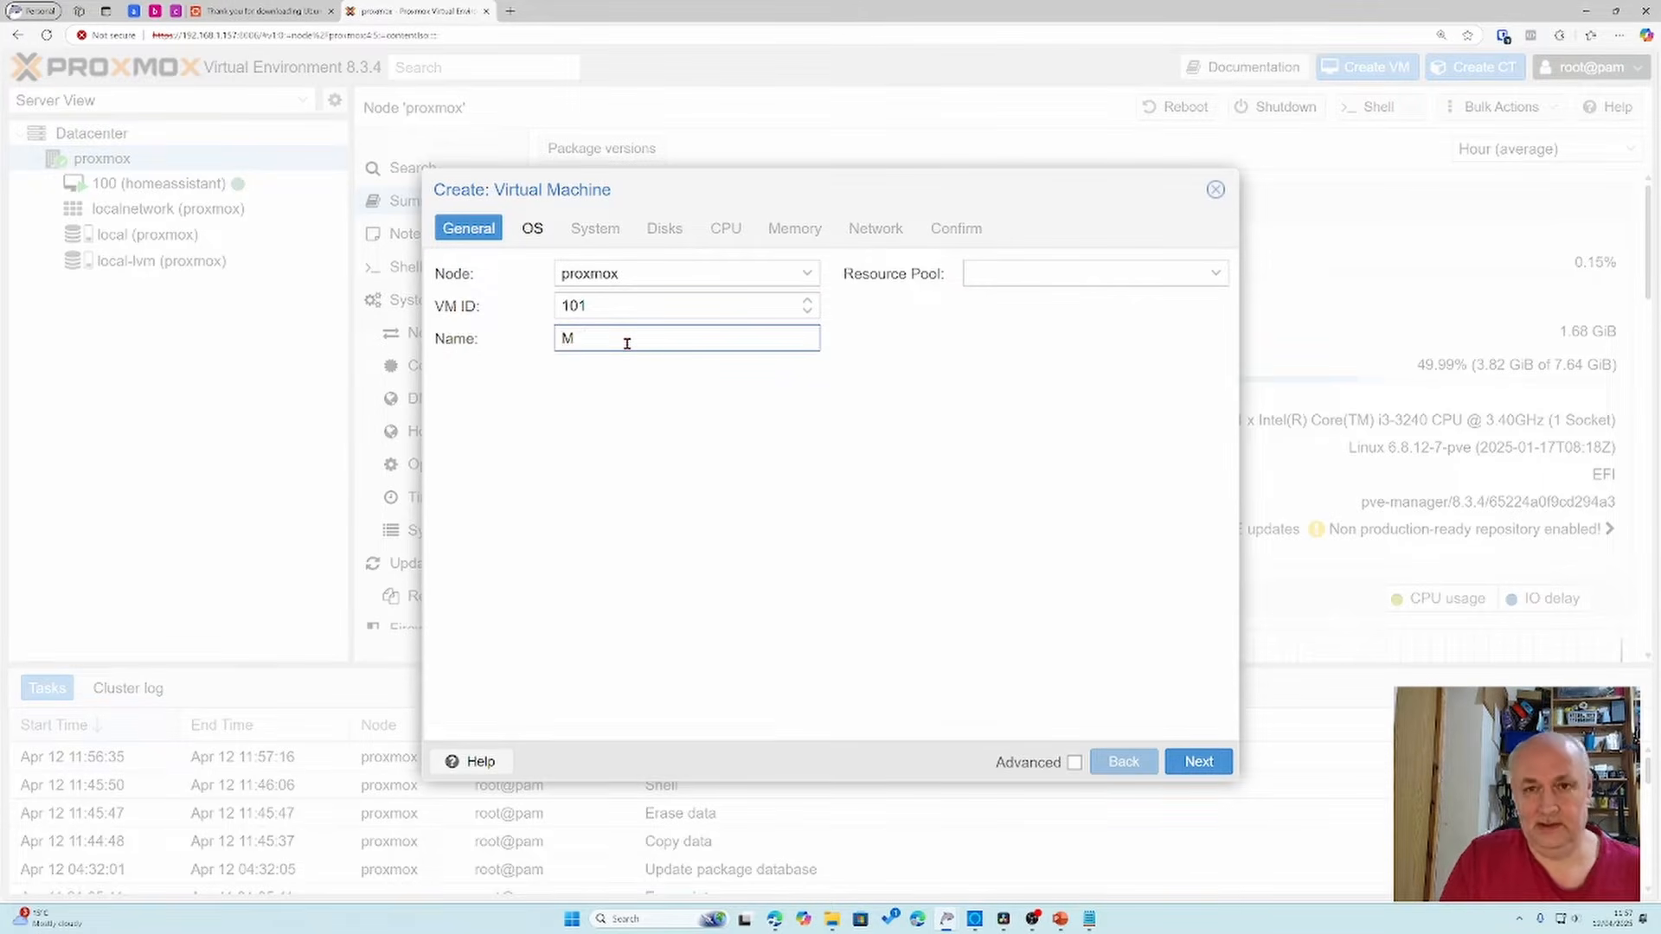
pyautogui.write('Zig')
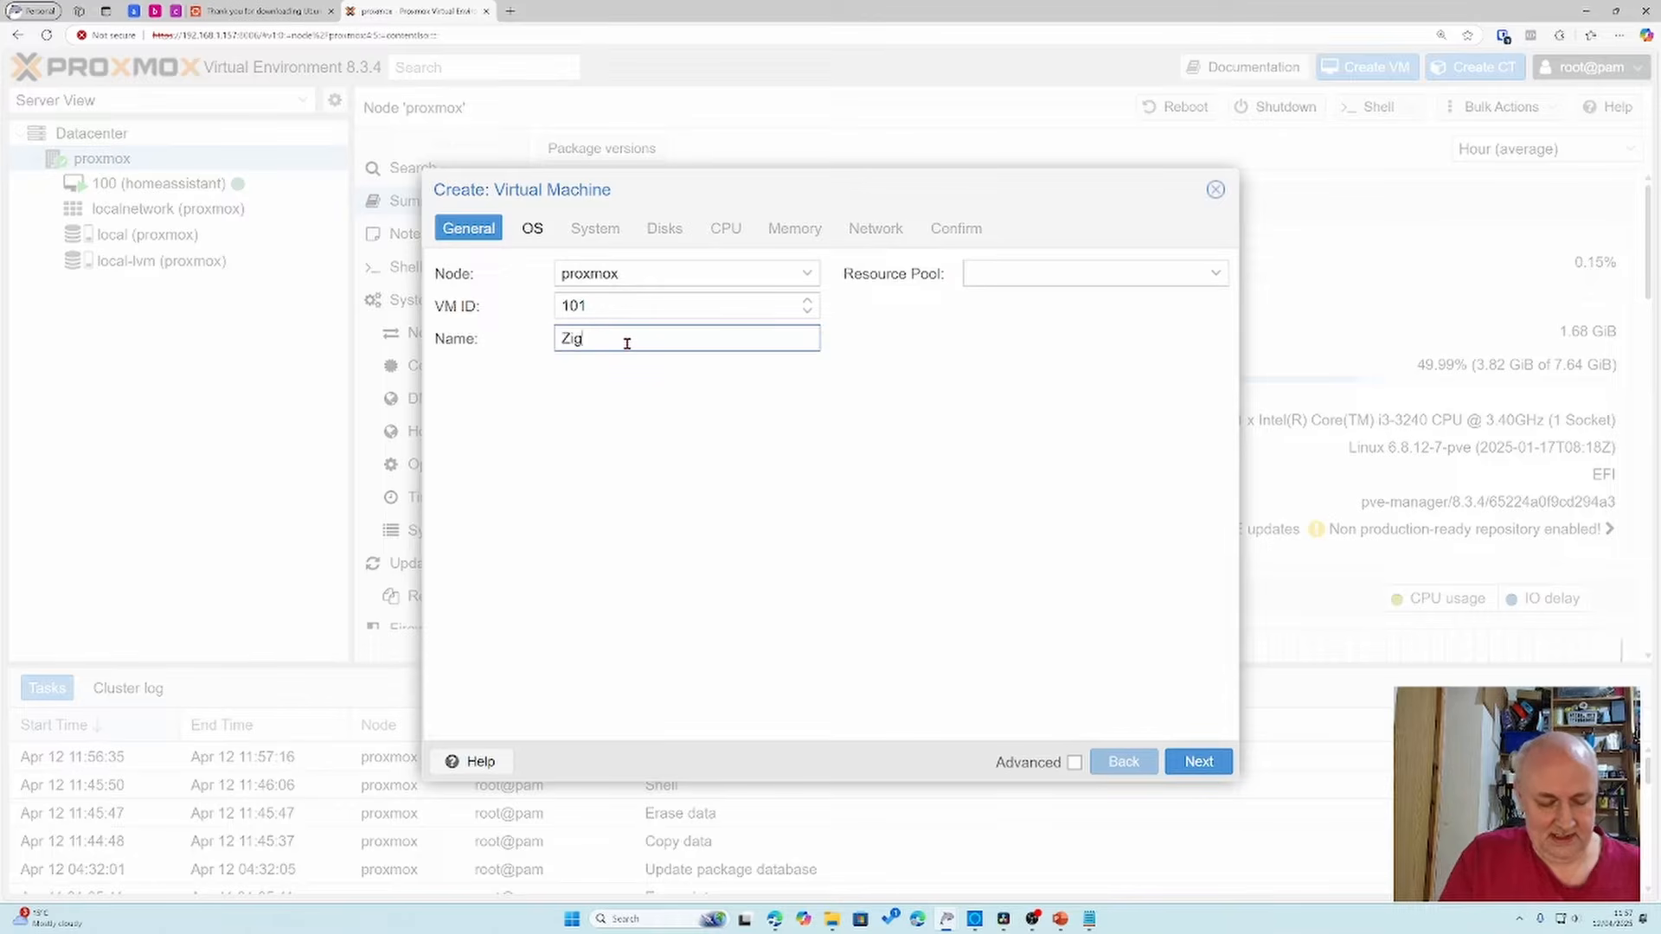
pyautogui.write('bee2M')
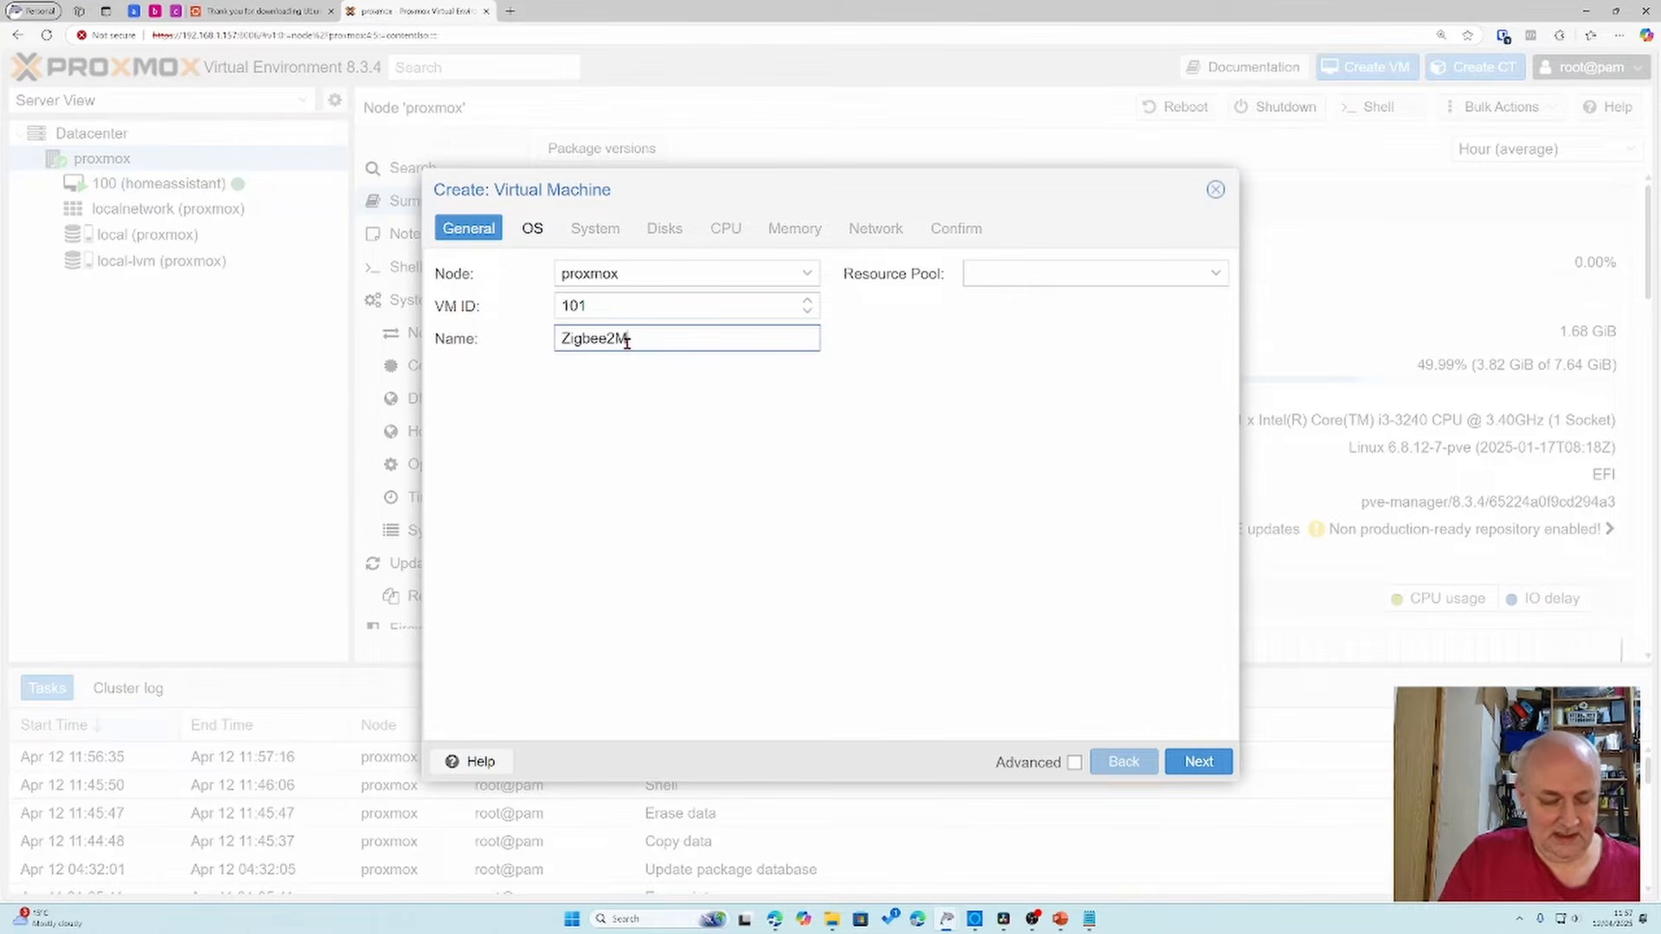
pyautogui.write('QTT')
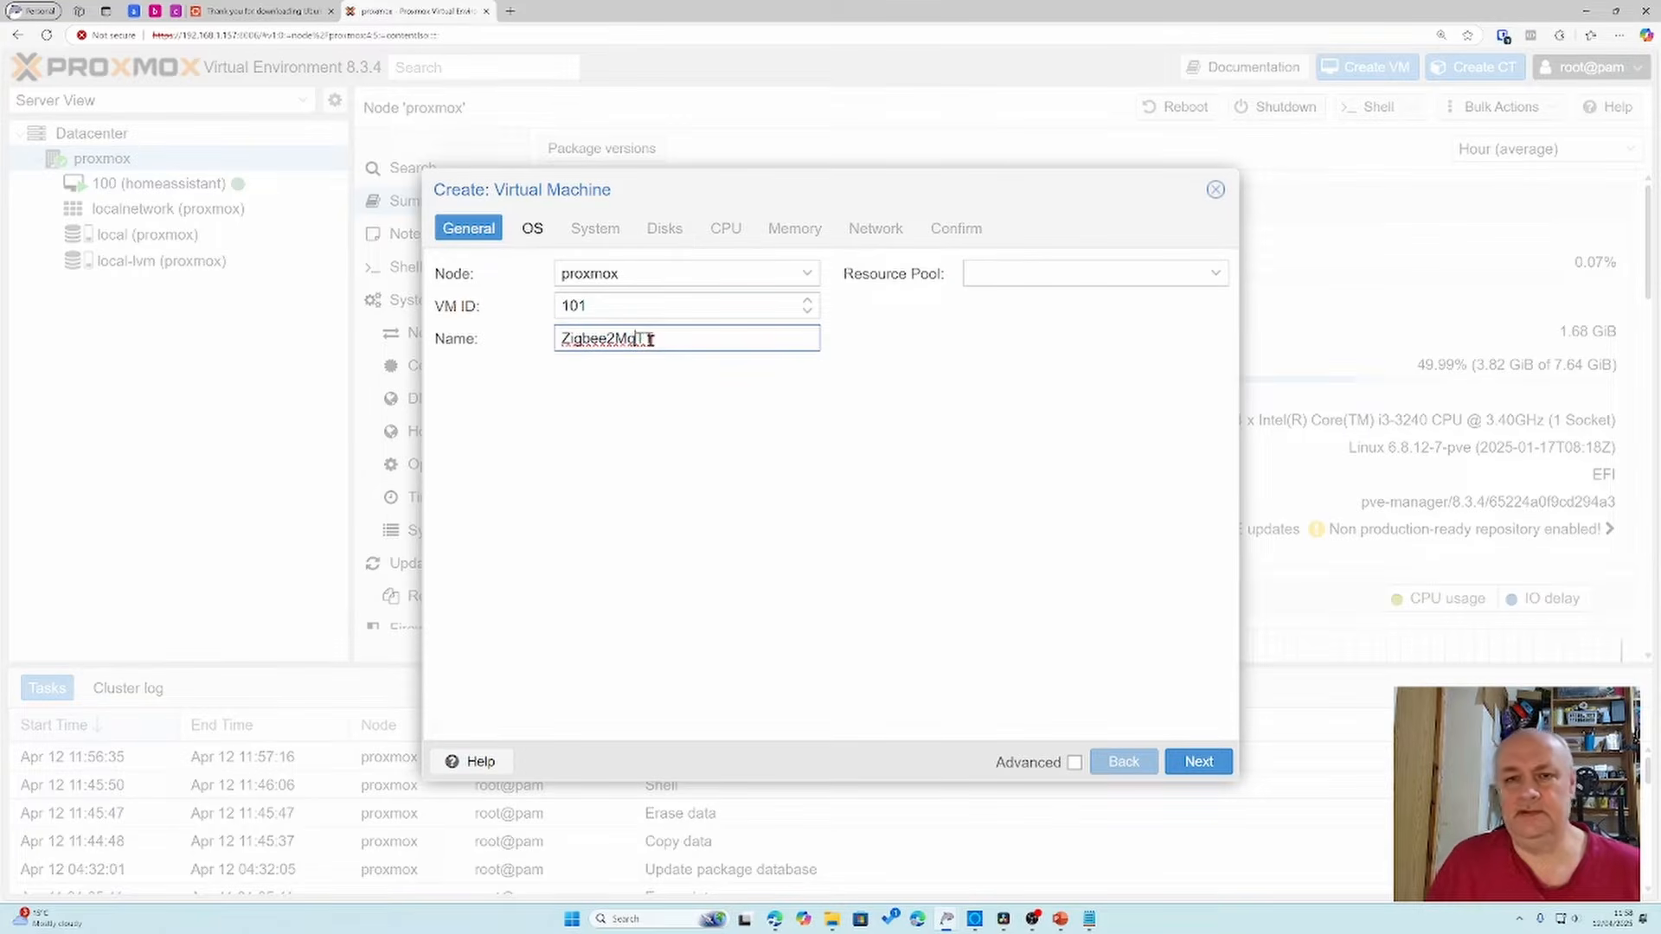
pyautogui.press('Left')
pyautogui.press('Left')
pyautogui.press('BackSpace')
pyautogui.write('Q')
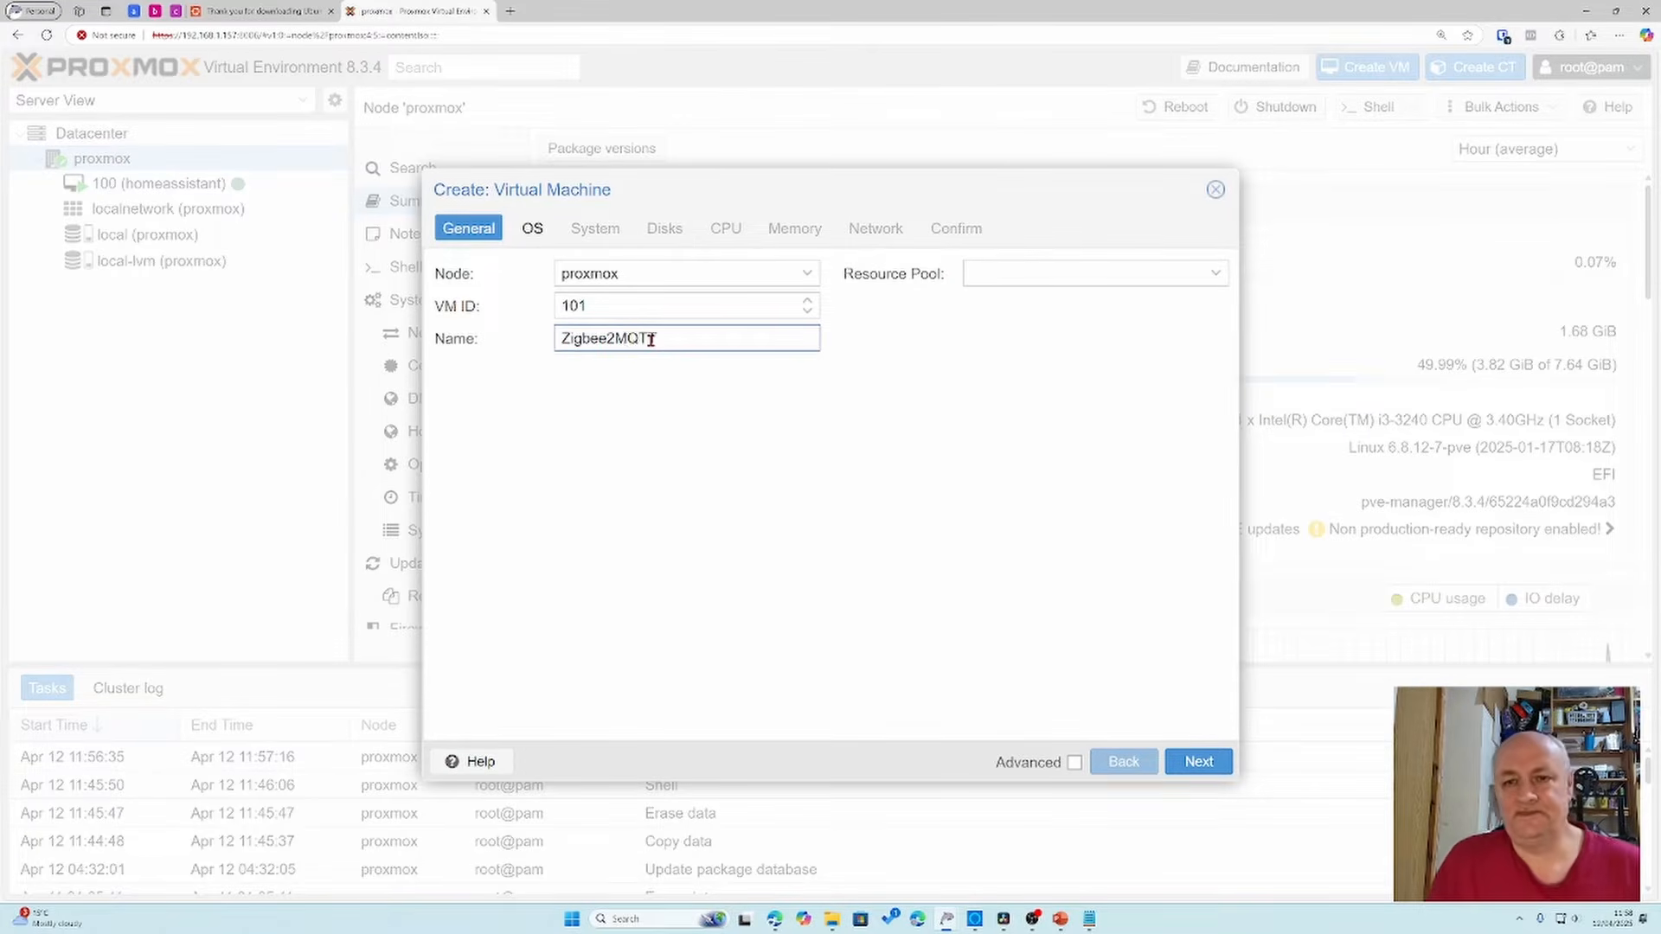
pyautogui.click(1076, 765)
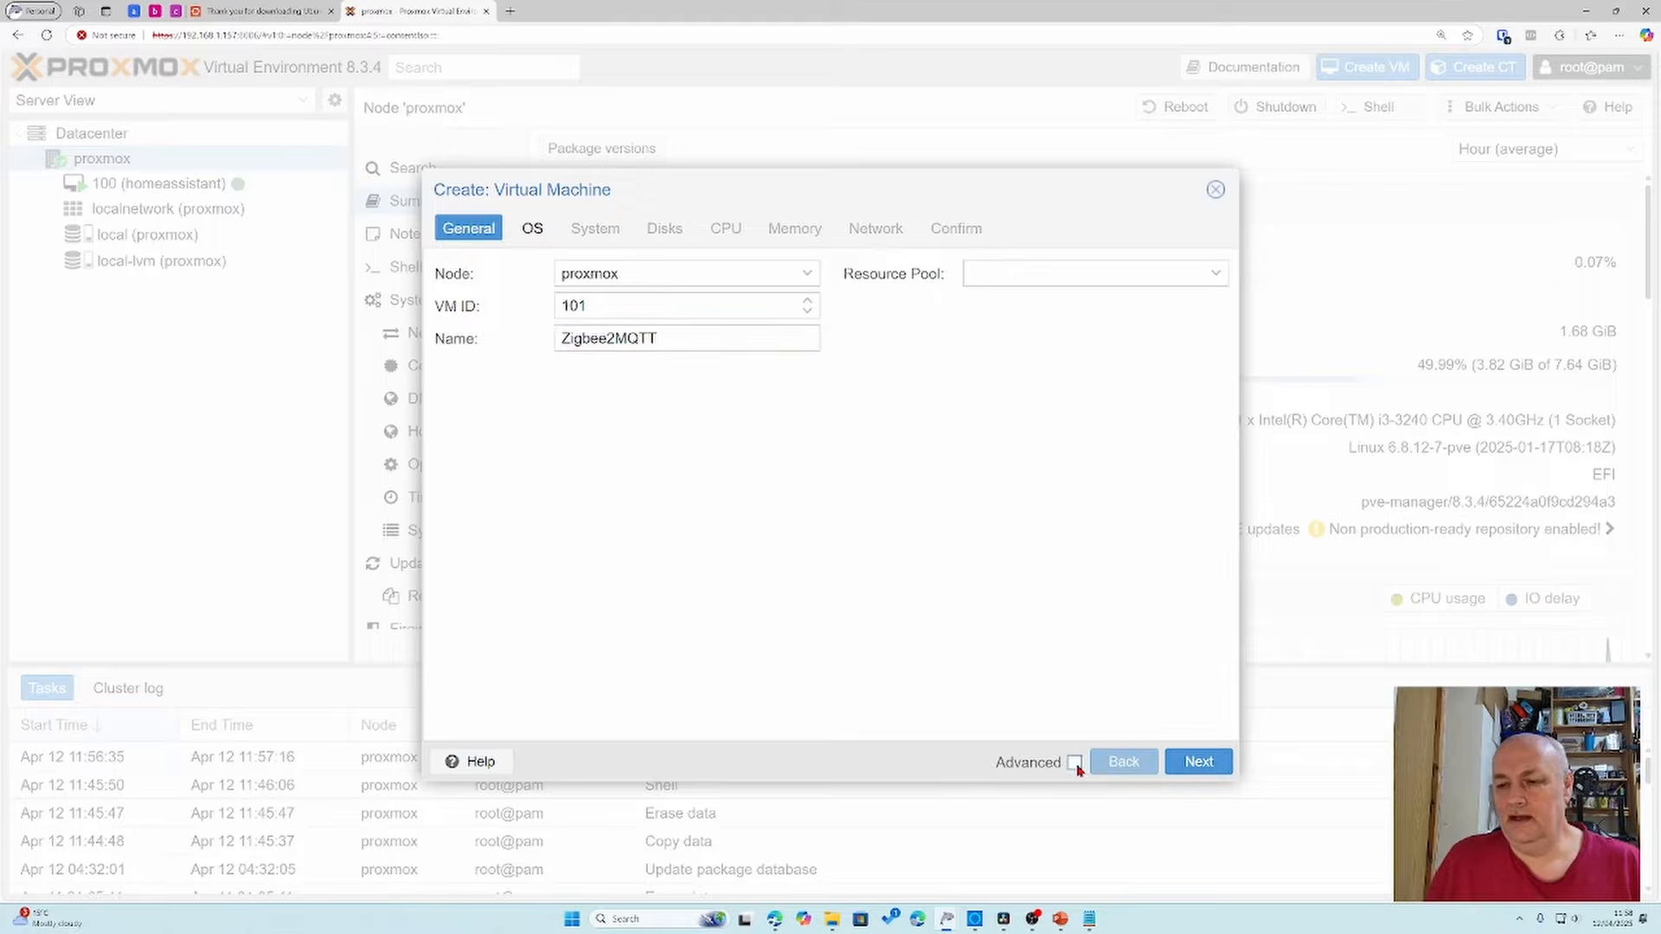
pyautogui.click(1196, 763)
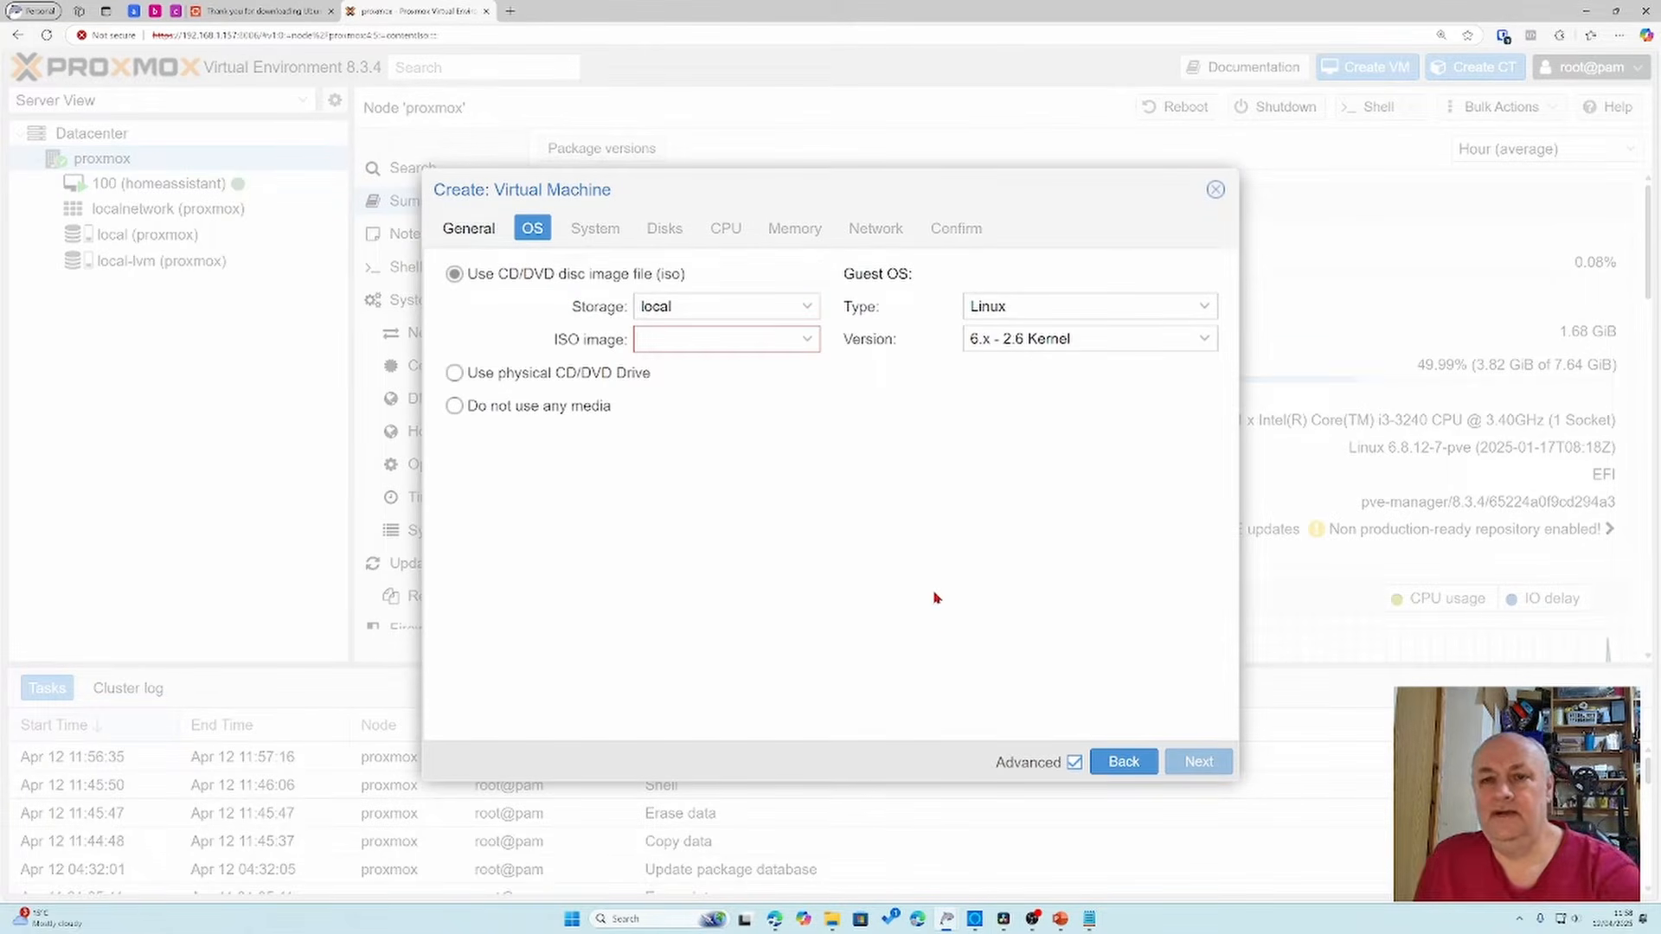
# Step: Use ubuntu-24.04.2-live-server-amd64.iso as the installation image and 6.x - 2.6 Kernel as the Linux guest version
pyautogui.click(808, 338)
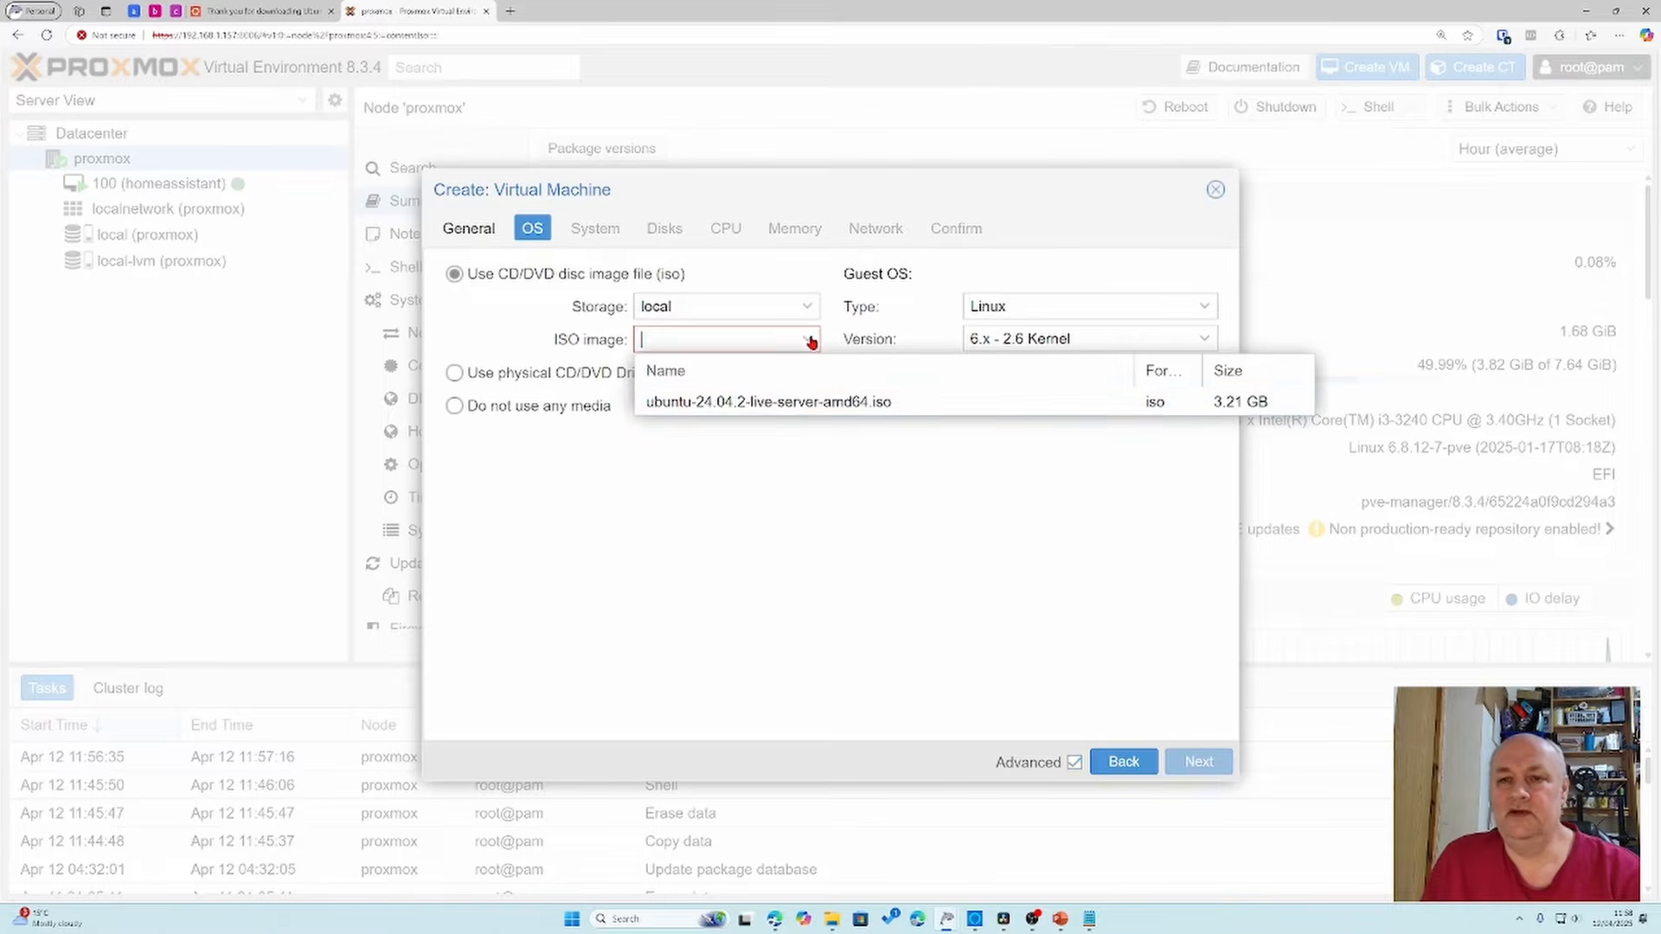
pyautogui.click(788, 401)
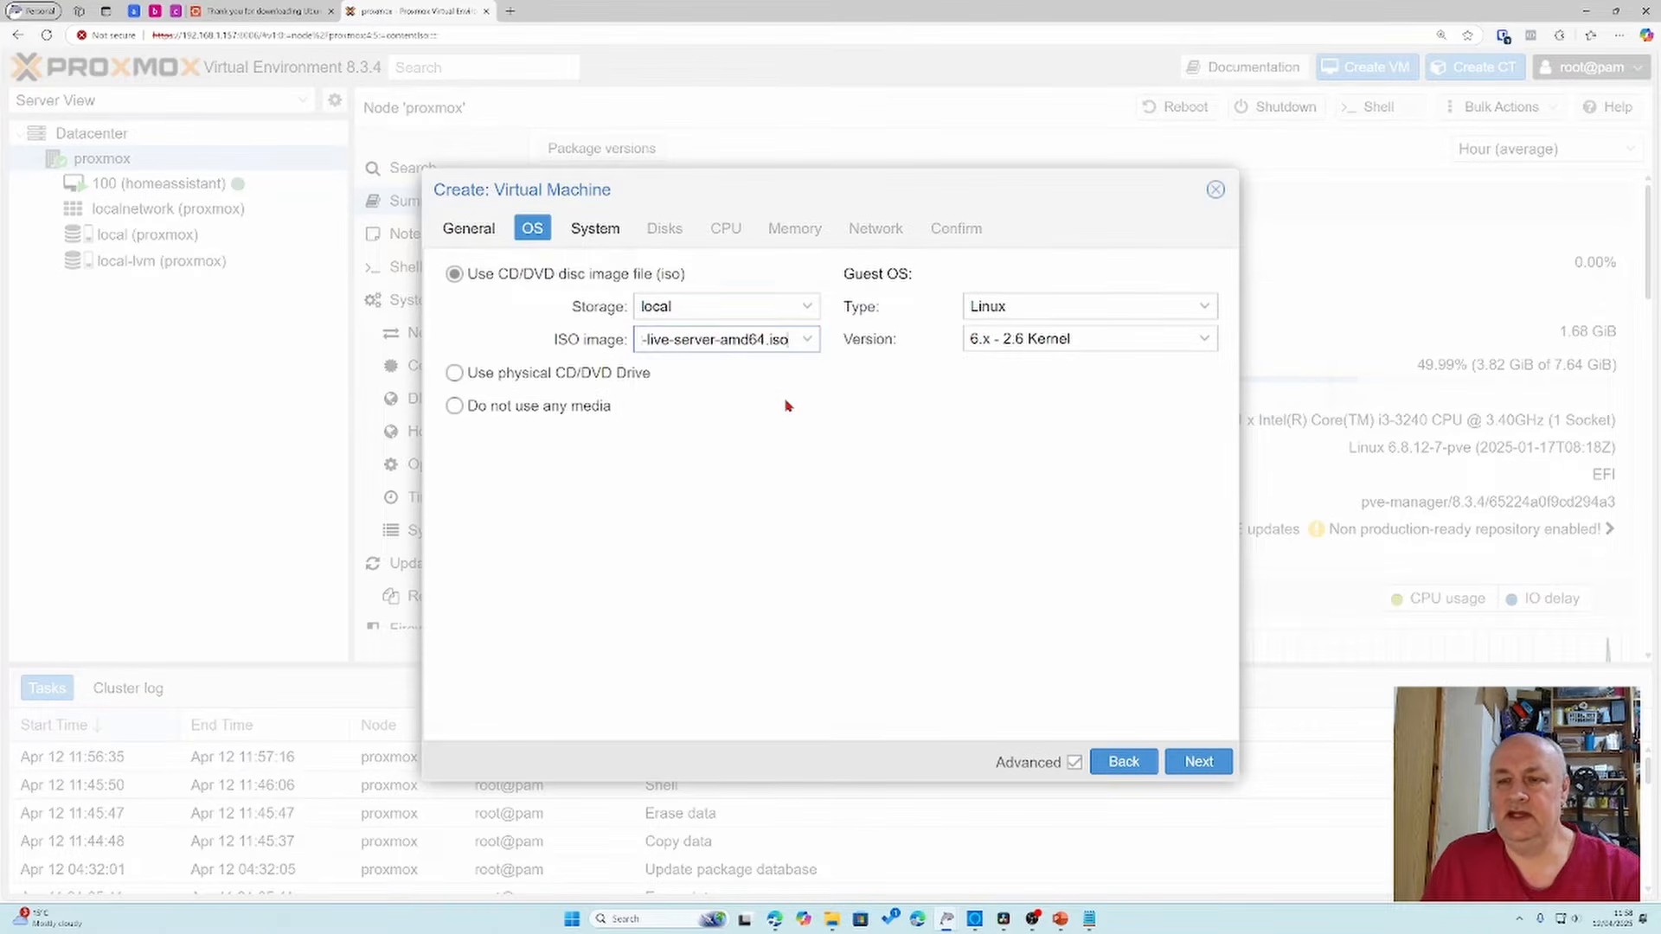
pyautogui.click(1077, 342)
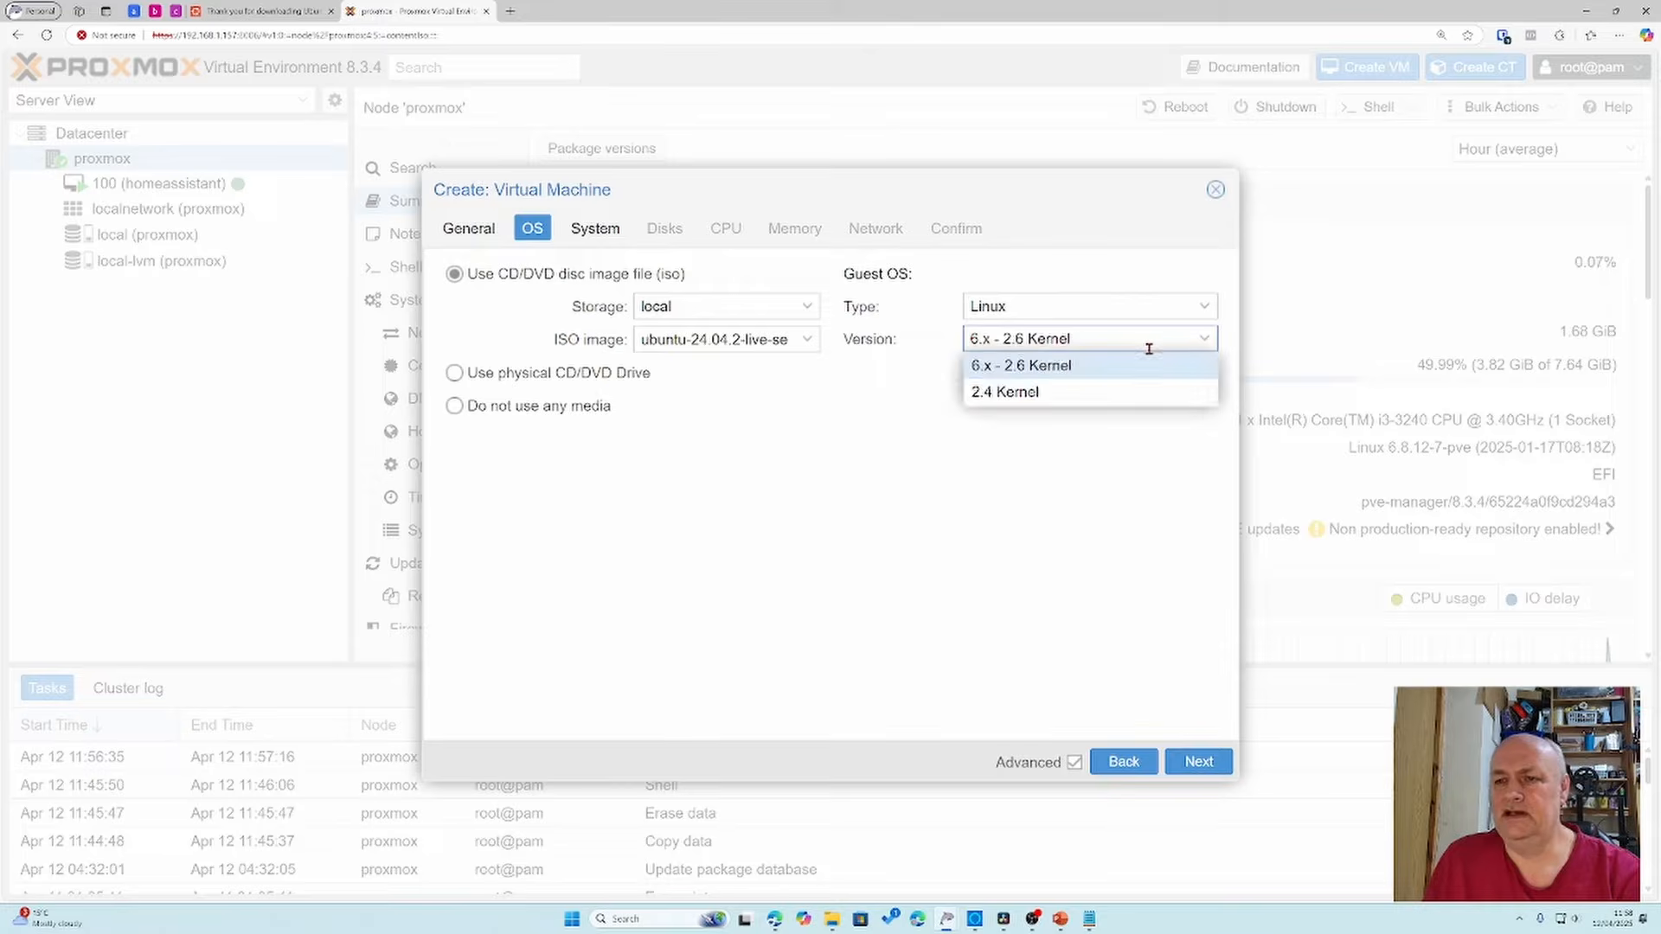
pyautogui.click(1042, 372)
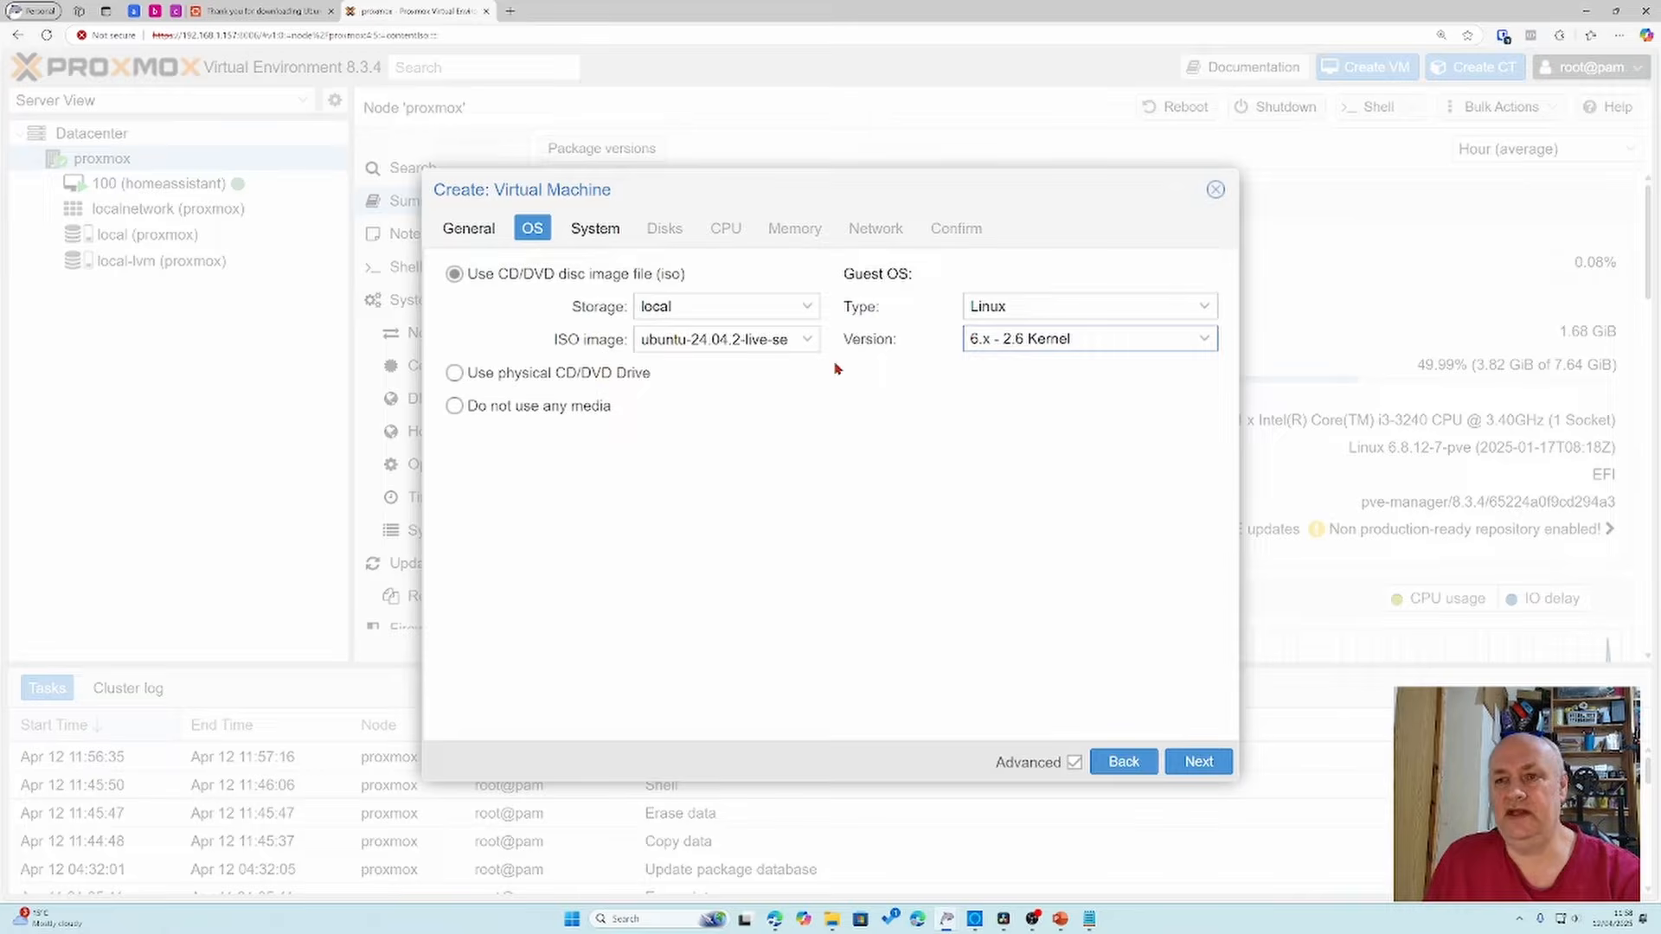
pyautogui.click(1197, 761)
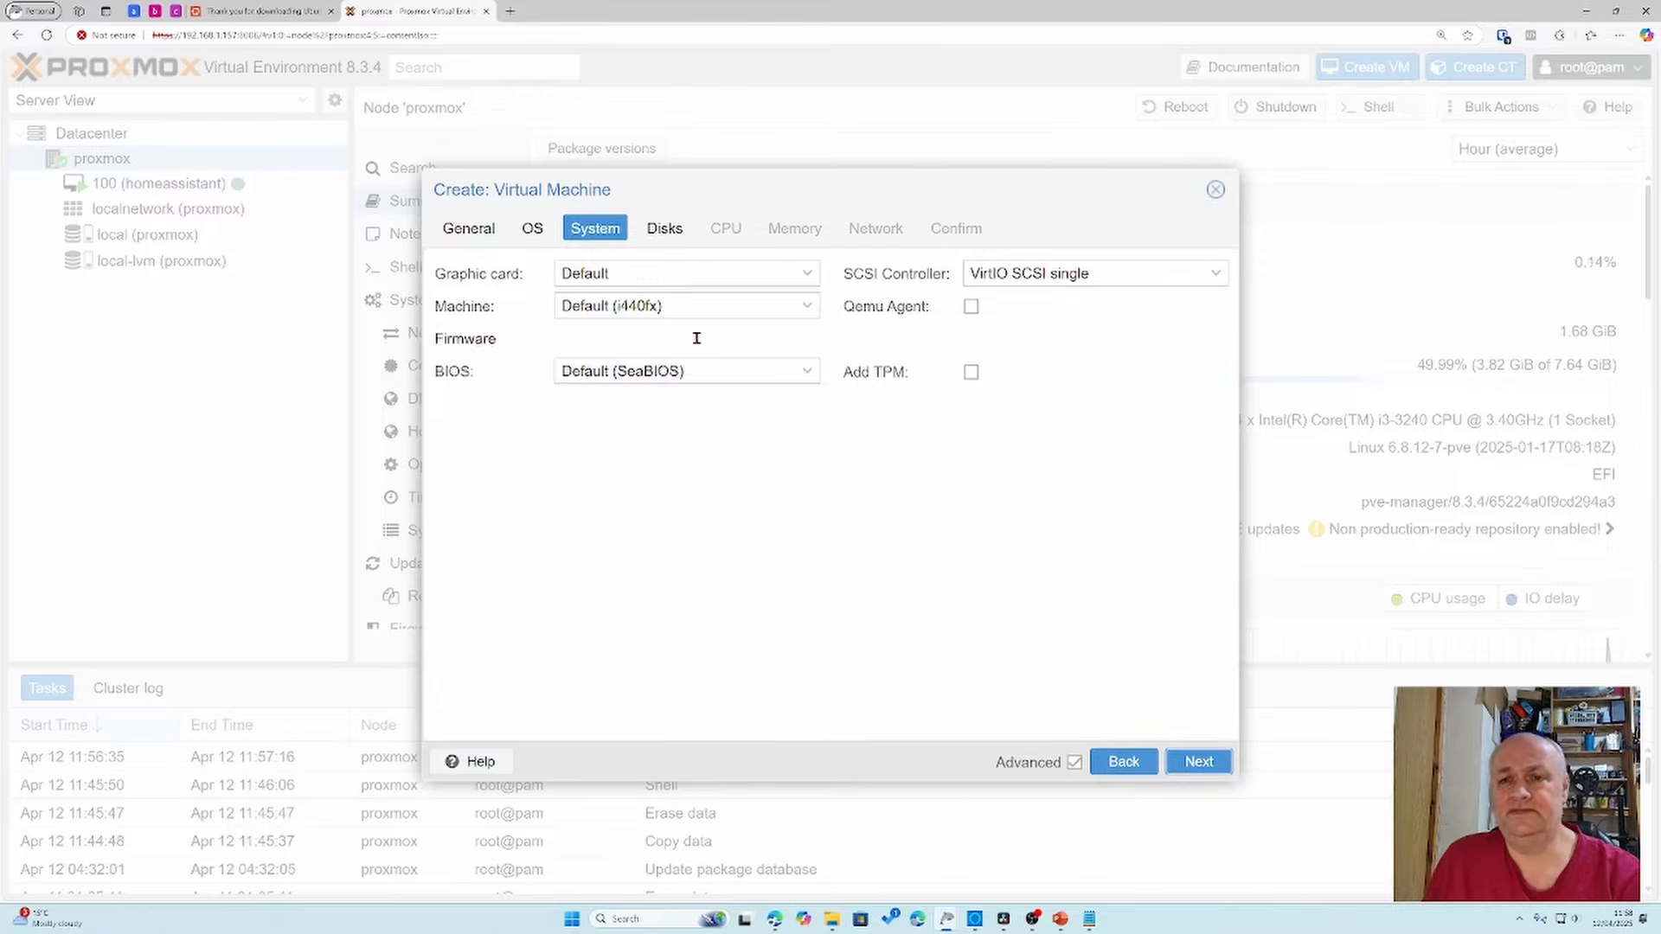
# Step: Accept the default system settings and set the virtual machine's disk size to 50 GiB
pyautogui.click(1197, 761)
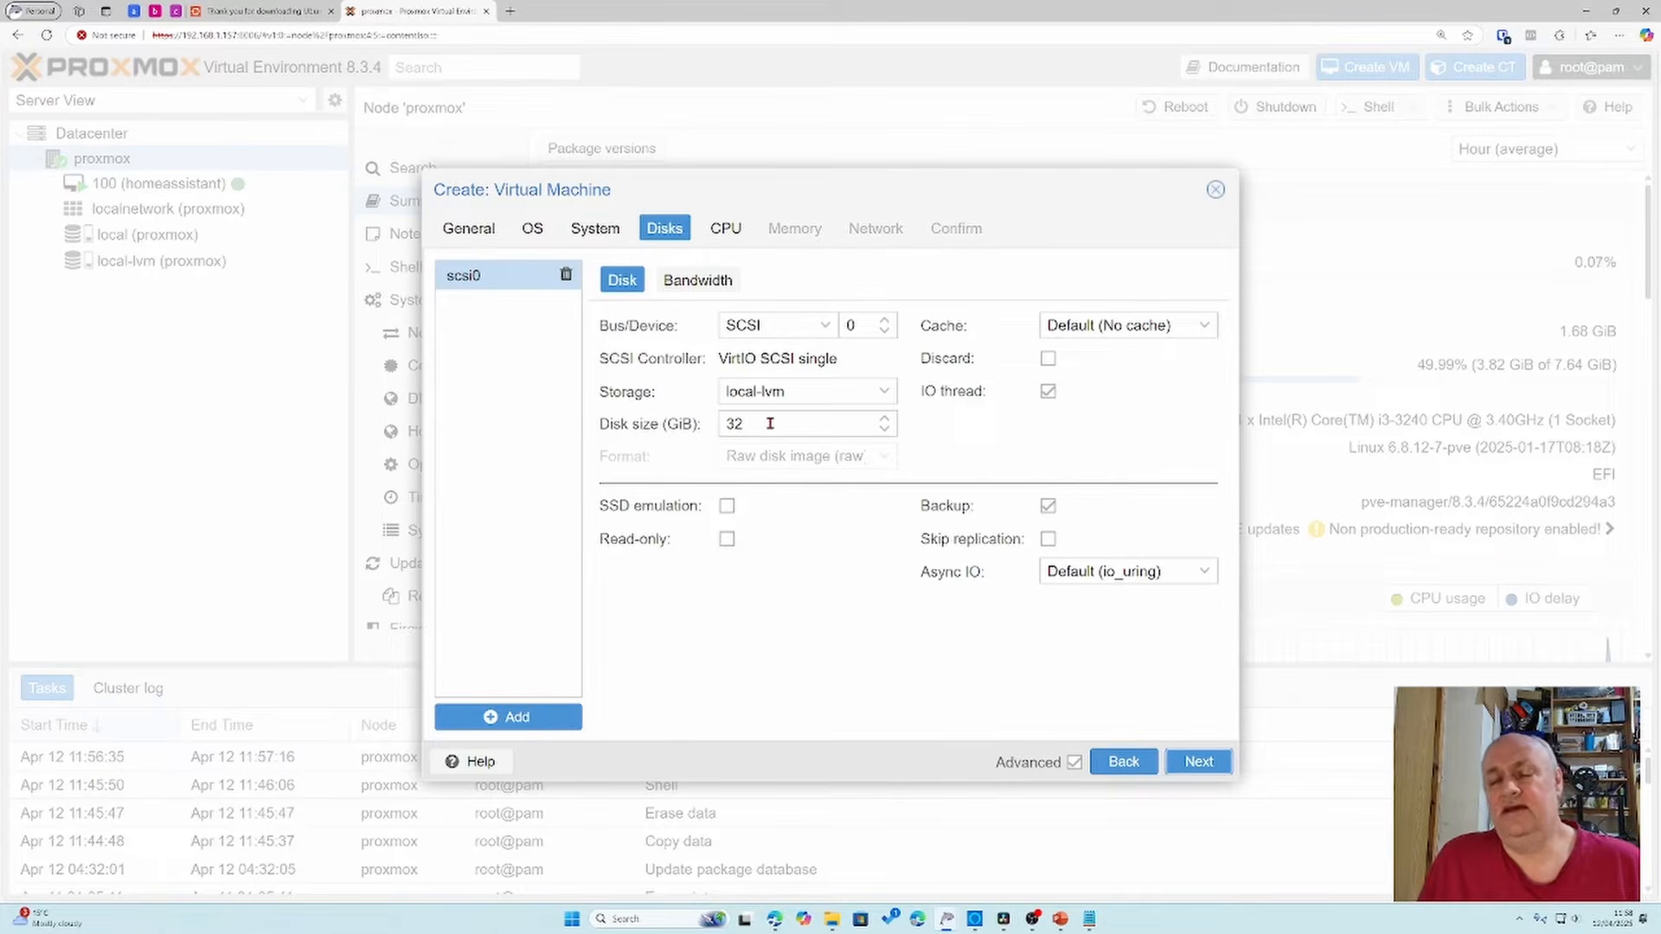
pyautogui.doubleClick(769, 423)
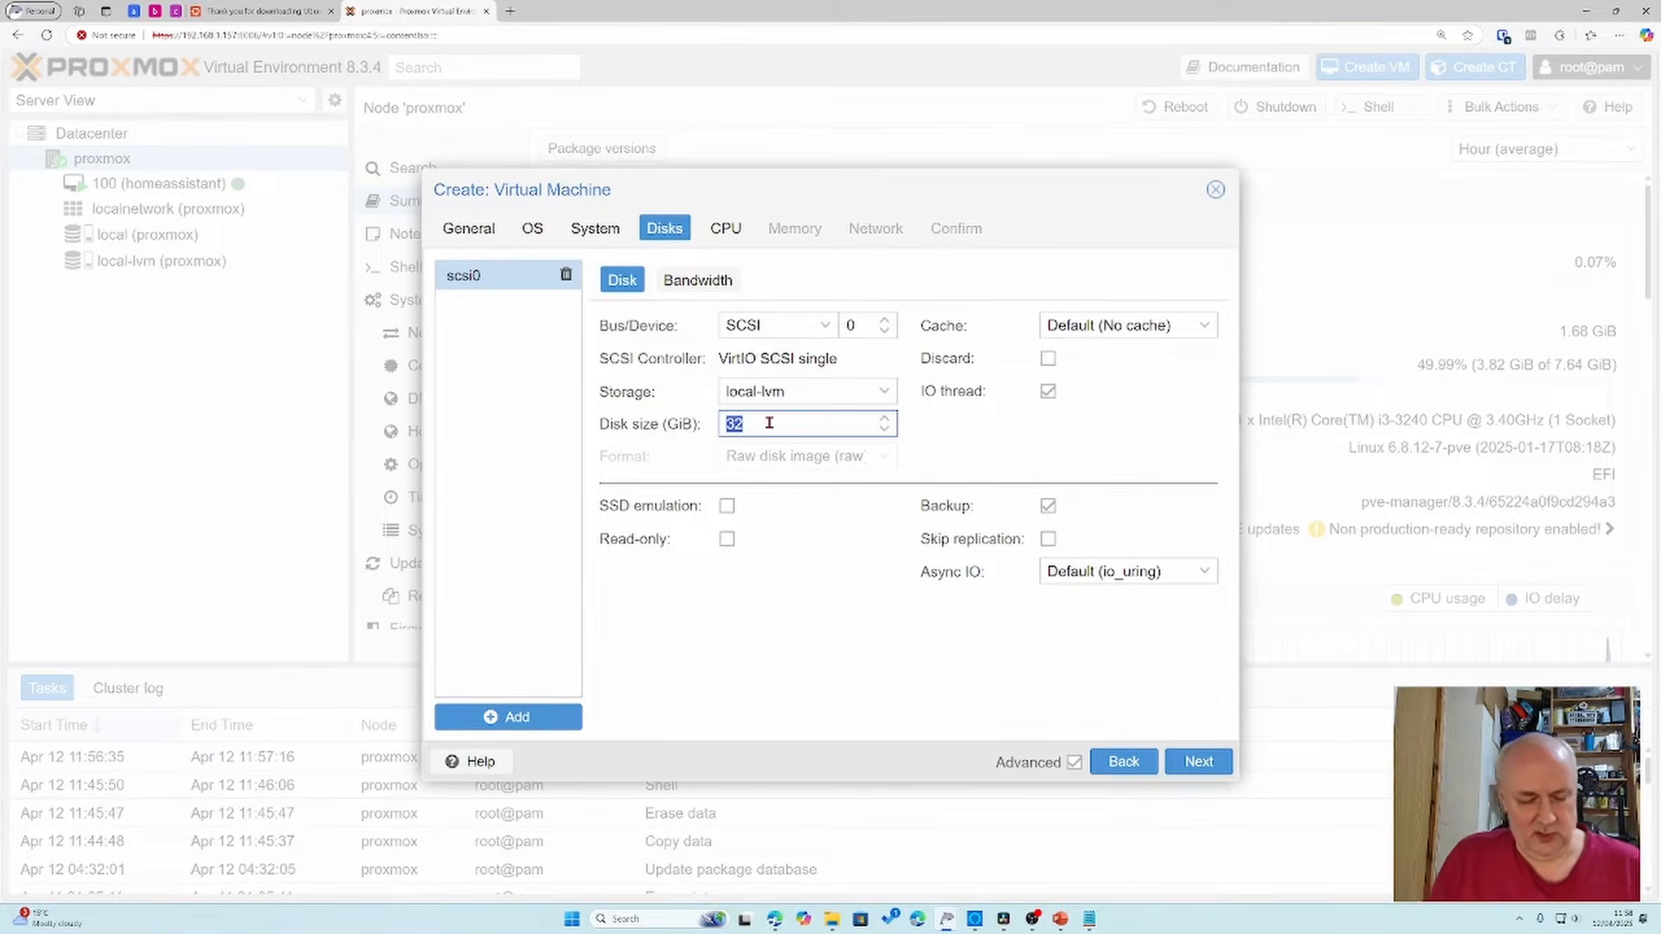
pyautogui.write('50')
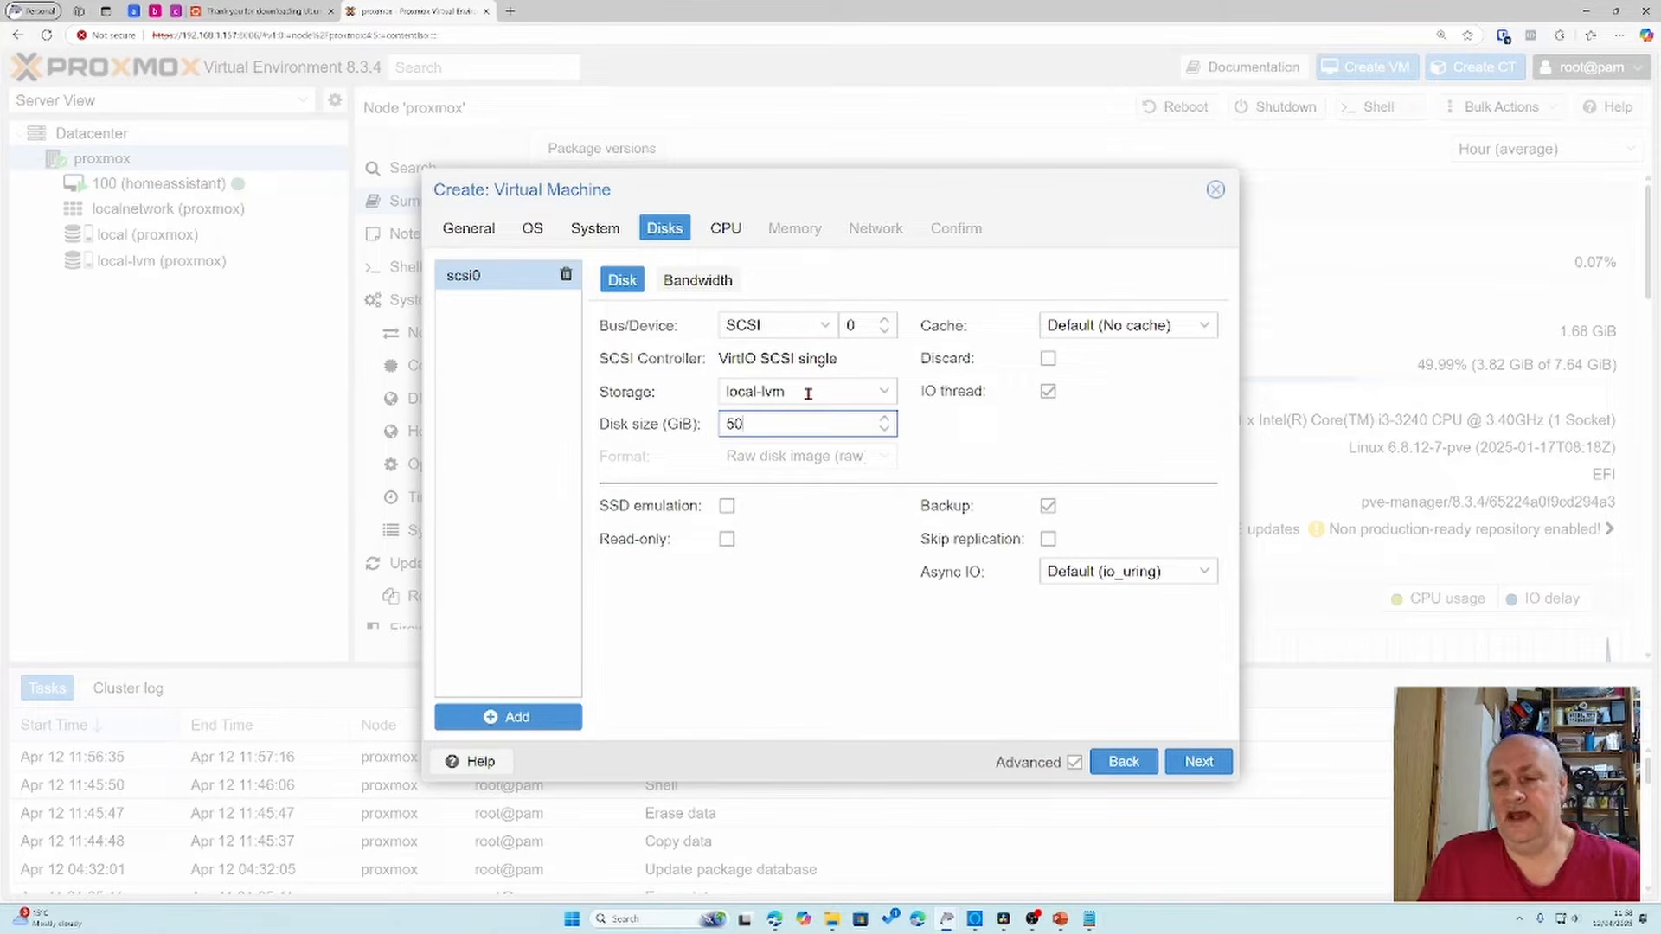
pyautogui.click(1198, 765)
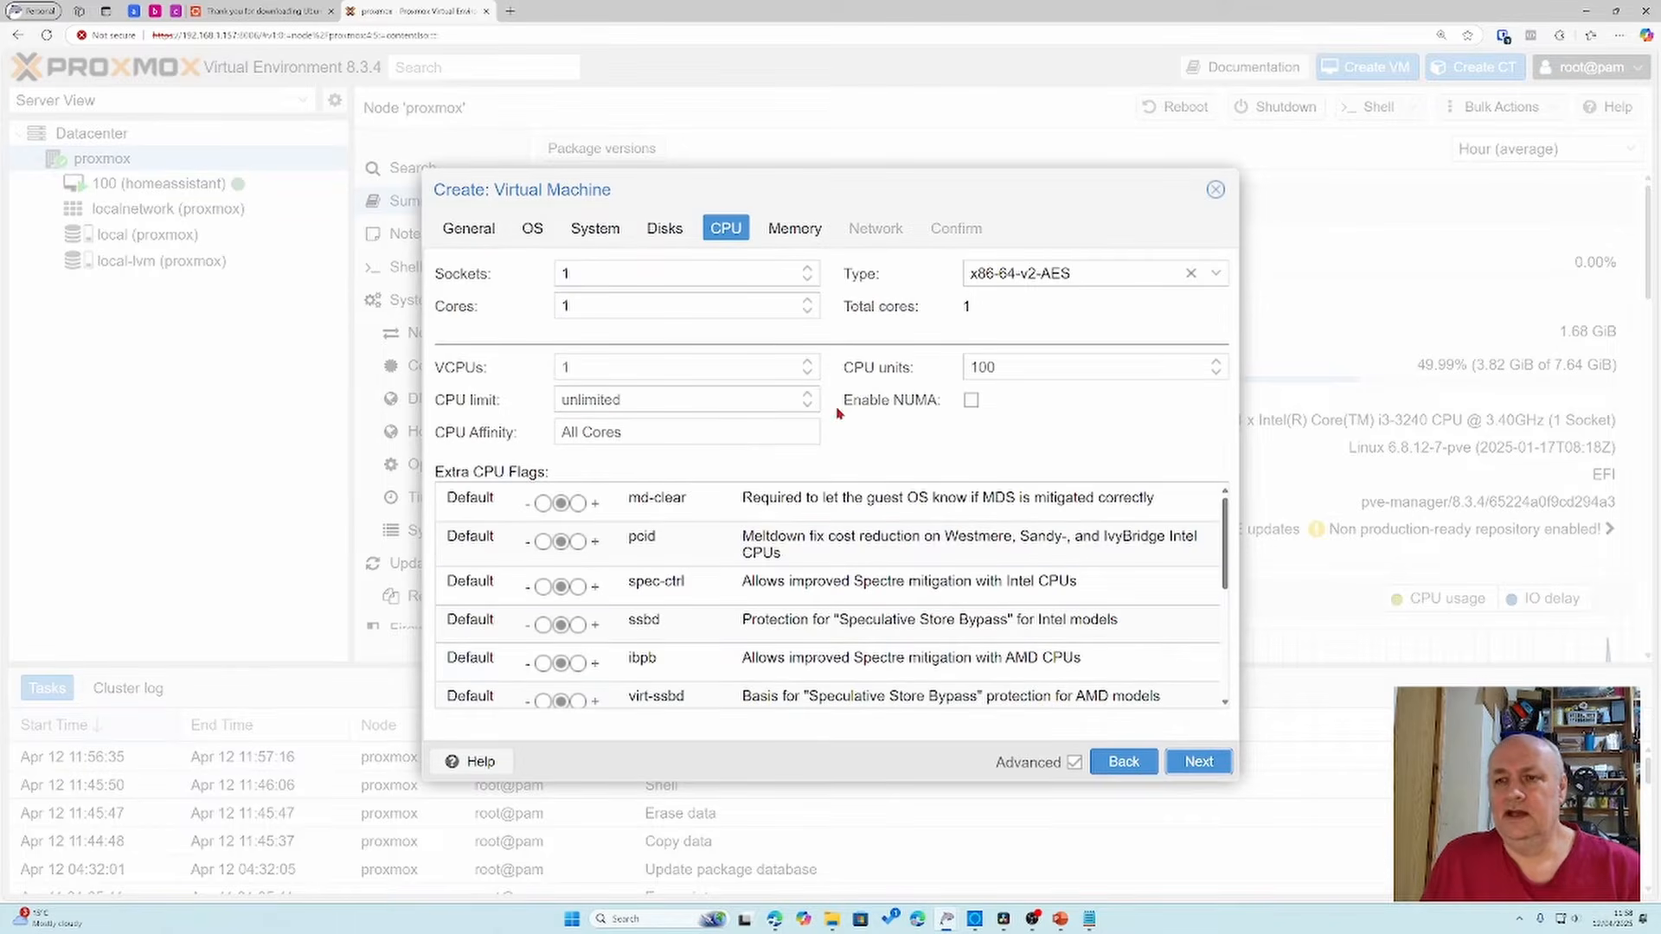
# Step: Set the CPU sockets to 2 and accept the default memory and network settings to reach the configuration summary
pyautogui.click(806, 269)
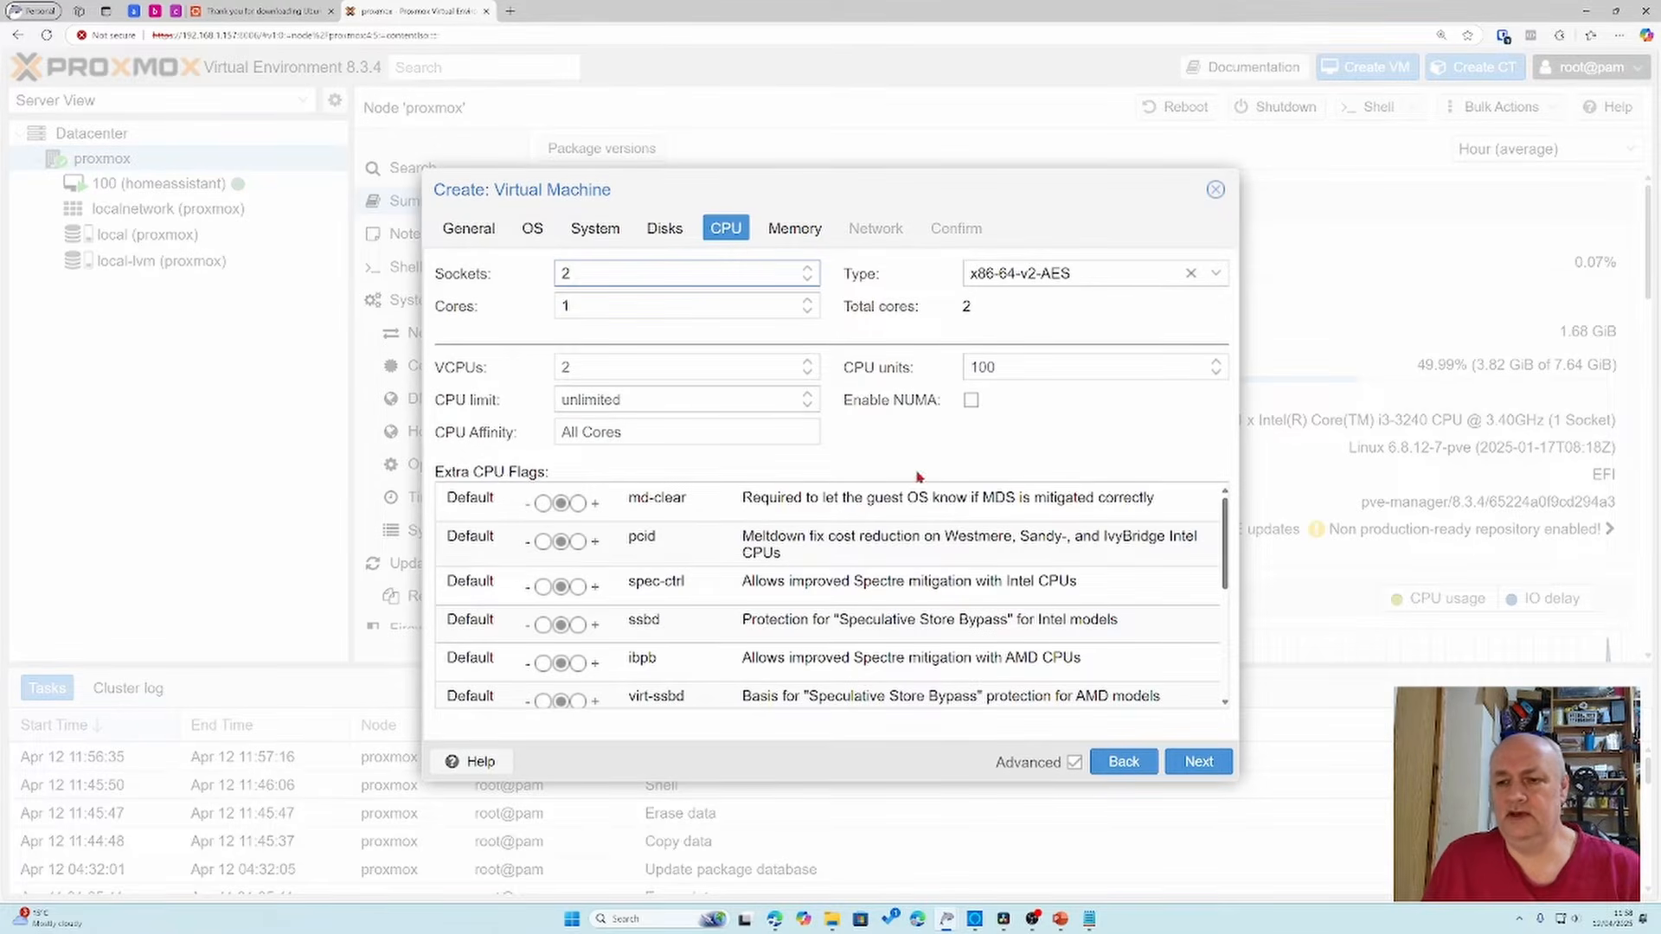
pyautogui.click(1197, 761)
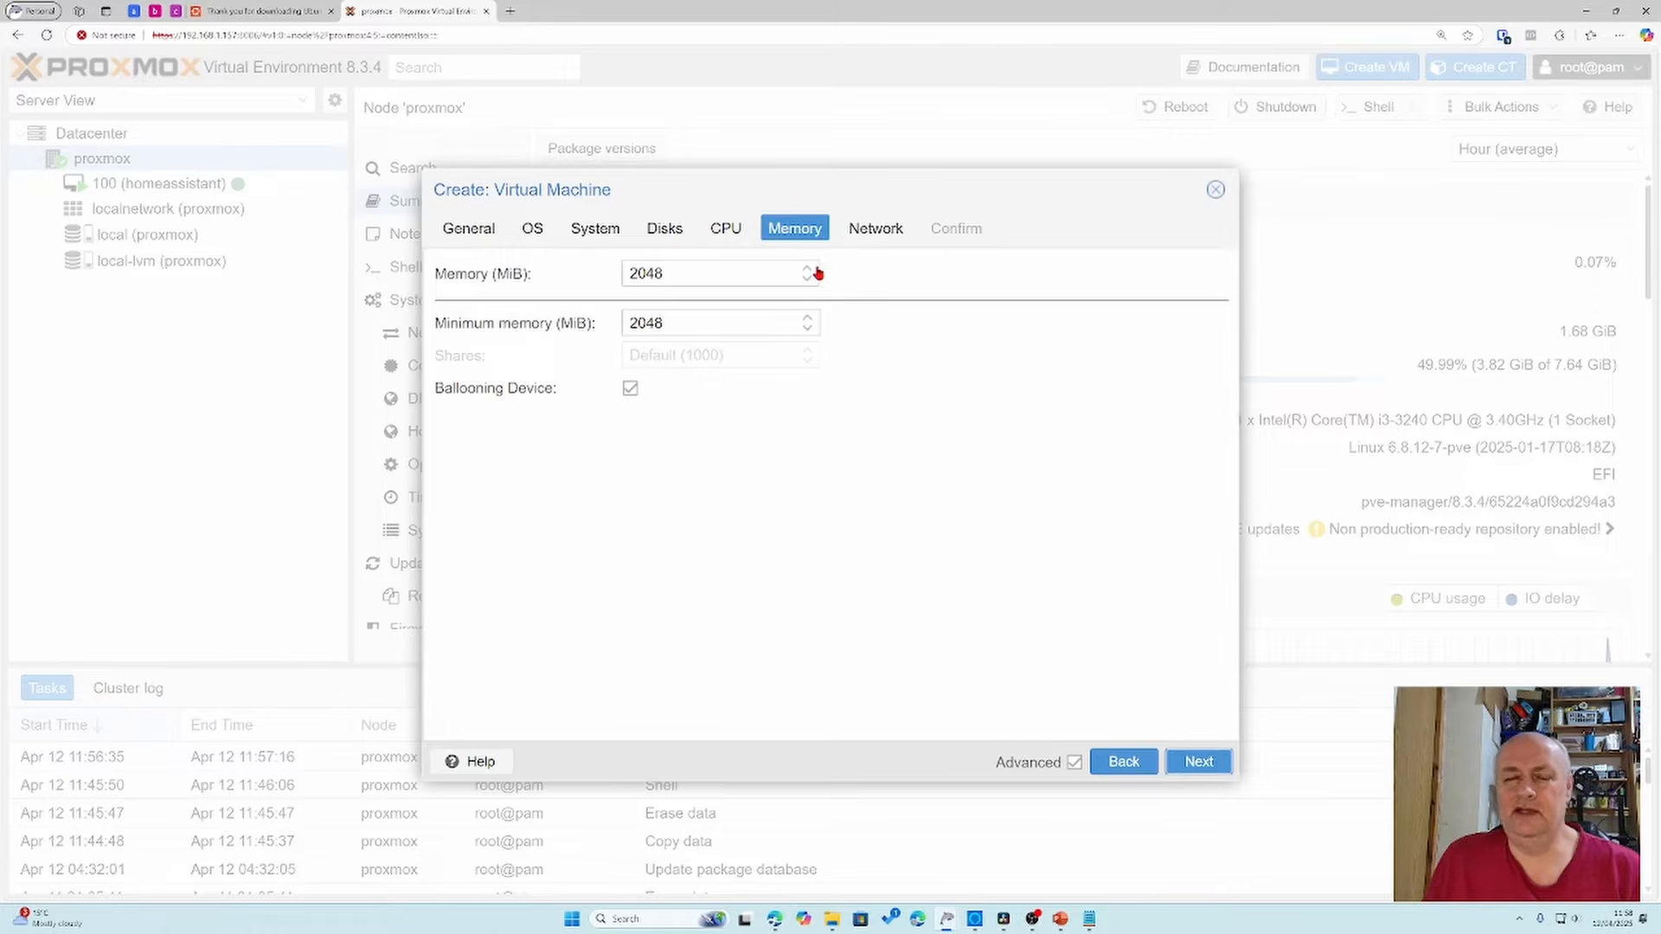
pyautogui.click(1189, 765)
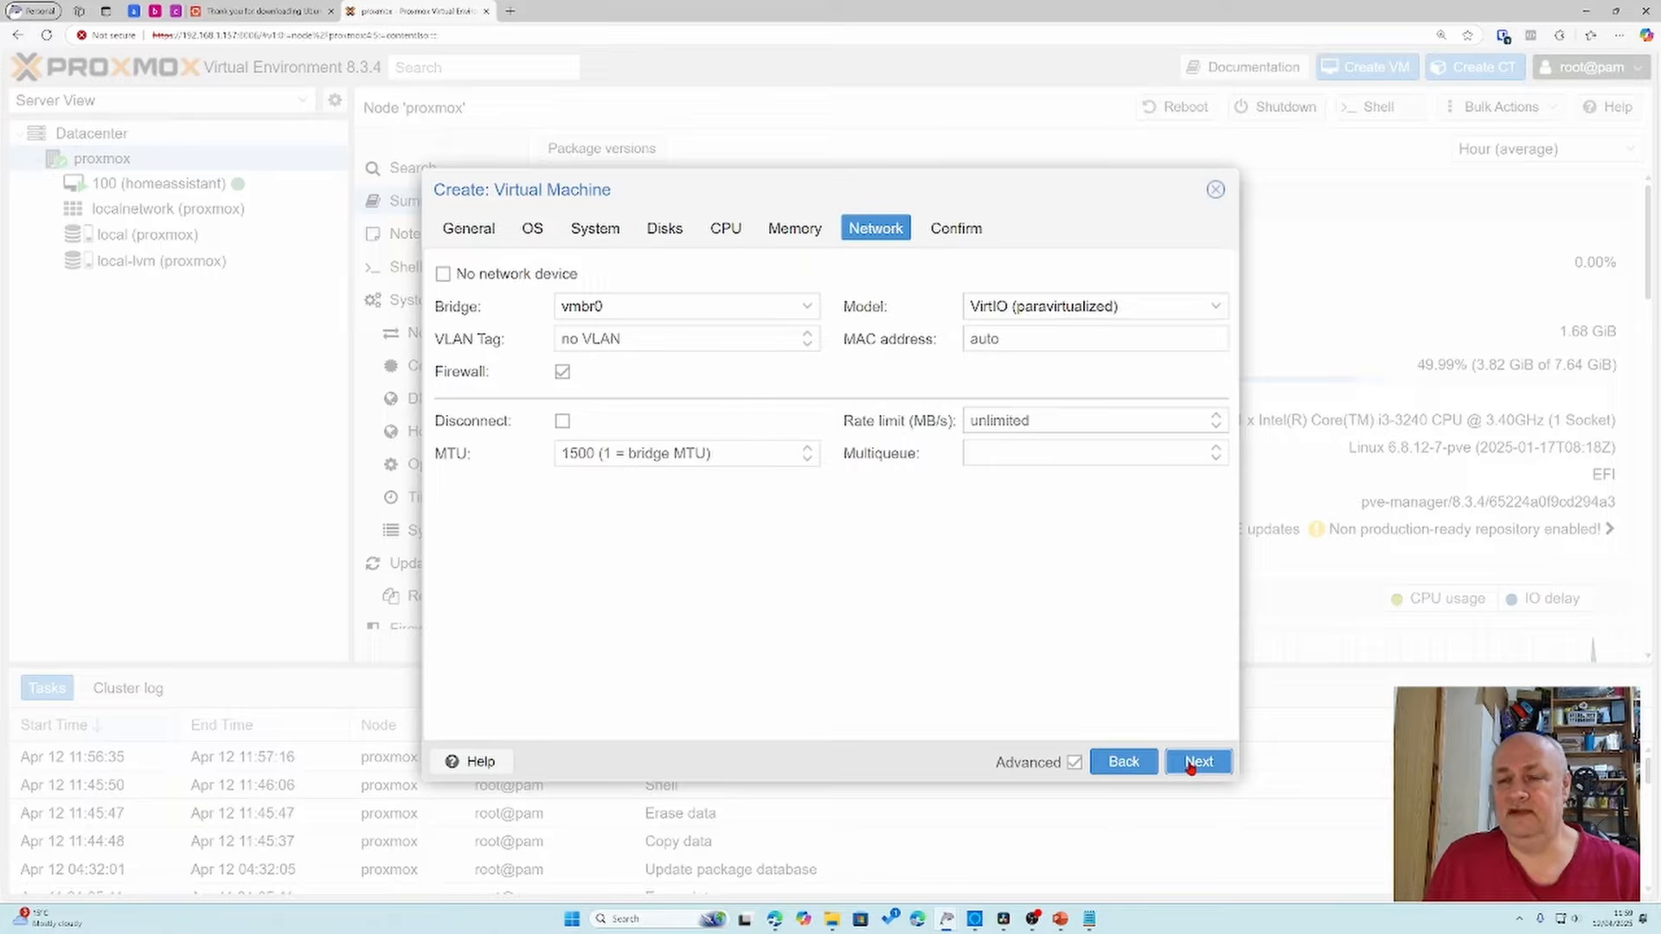
pyautogui.click(1191, 765)
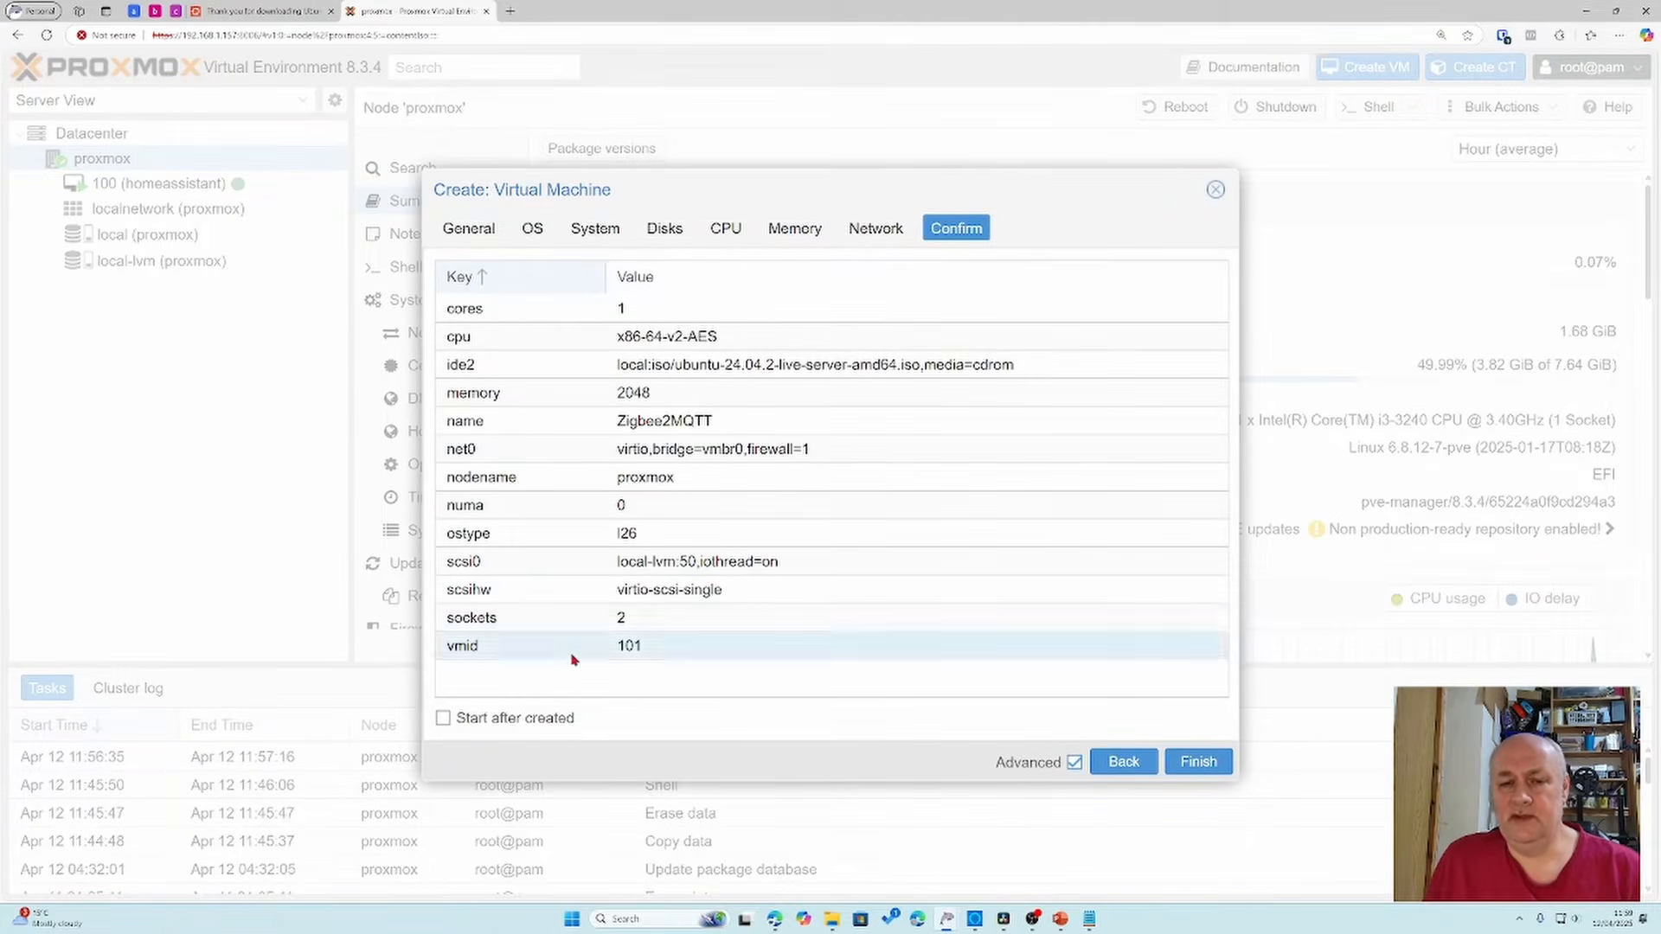
# Step: Enable starting after creation and finish creating the Zigbee2MQTT virtual machine
pyautogui.click(443, 719)
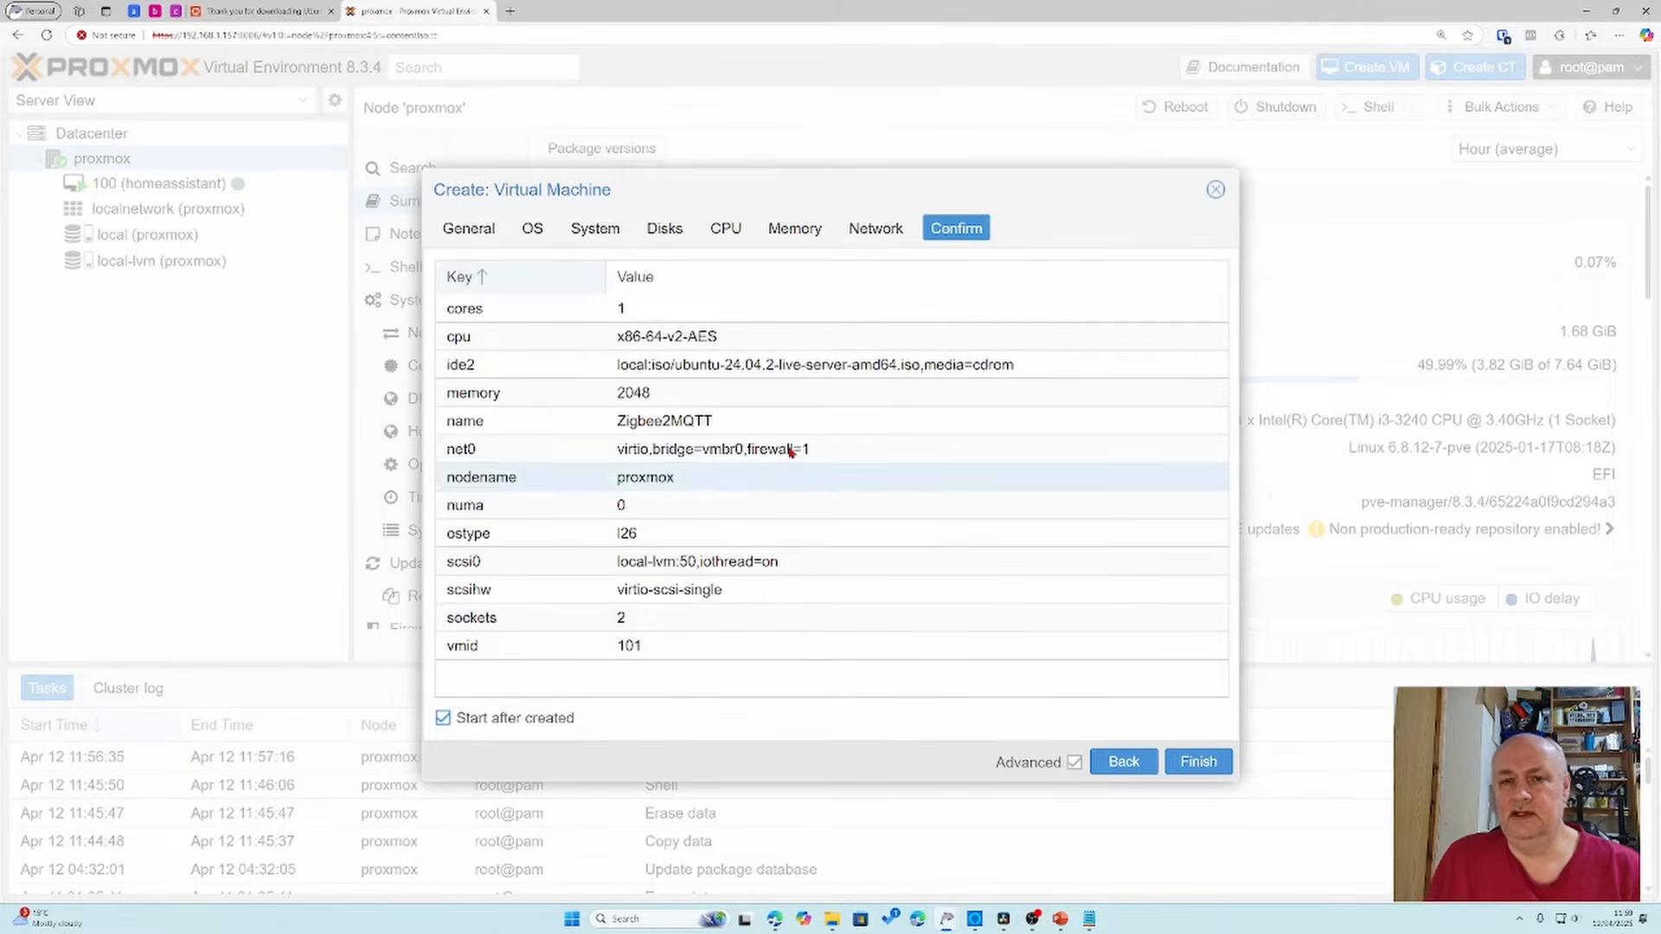
pyautogui.click(1203, 770)
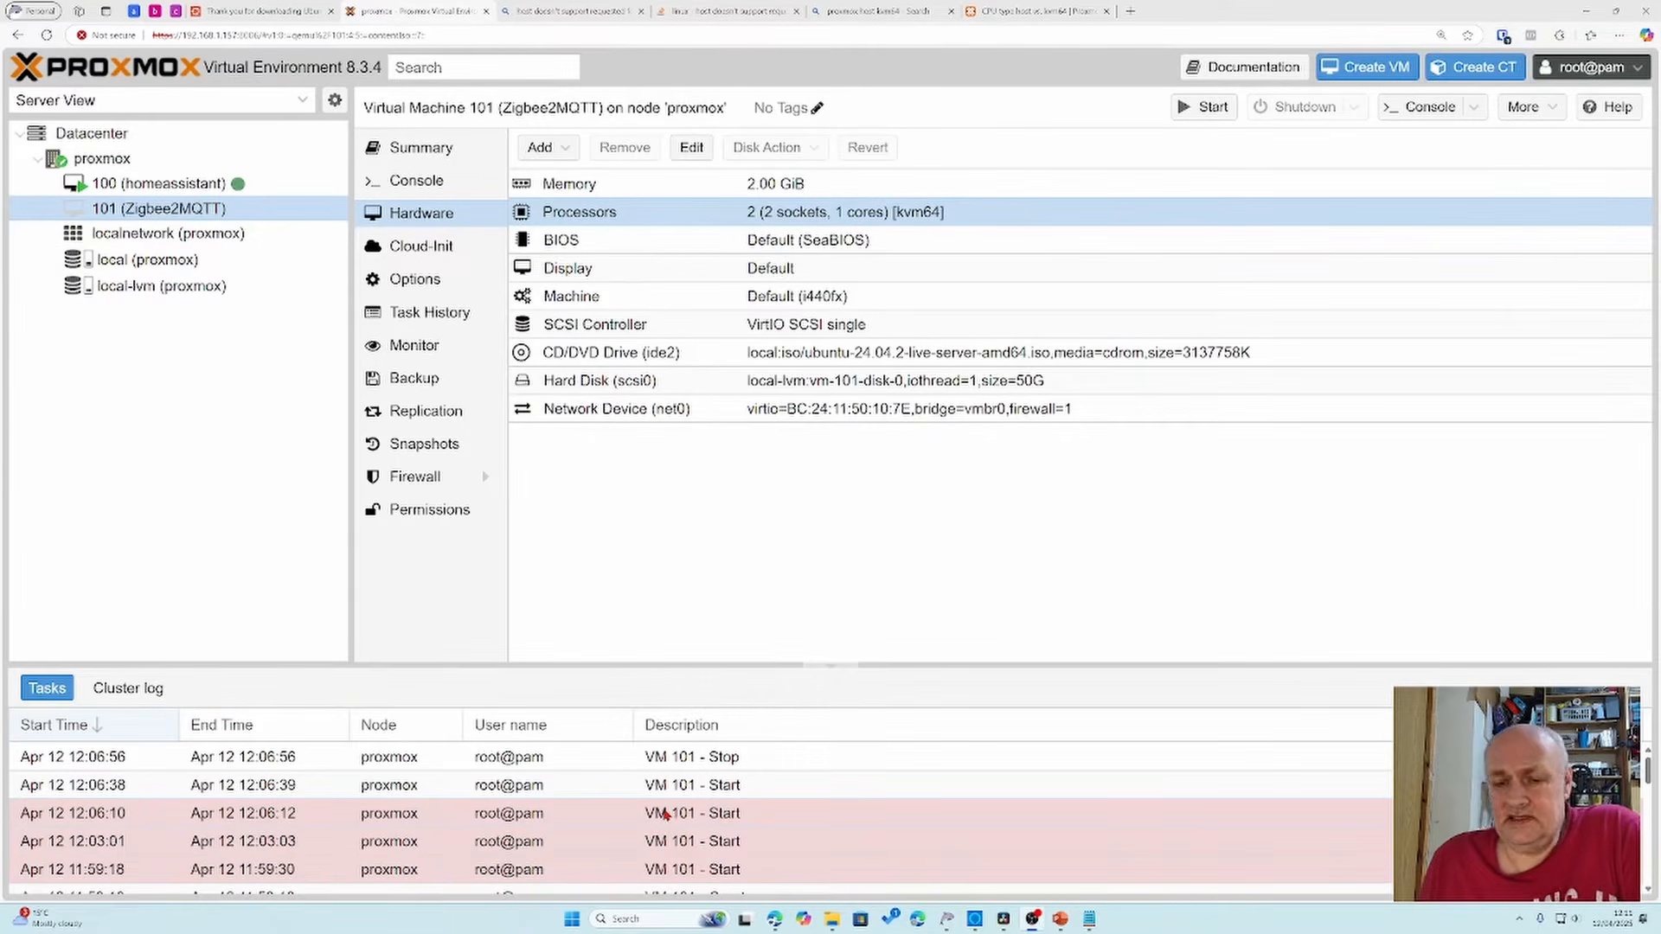
# Step: Examine the output of the VM 101 start task from 12:06:10 in the task log for the cause of the error
pyautogui.click(664, 815)
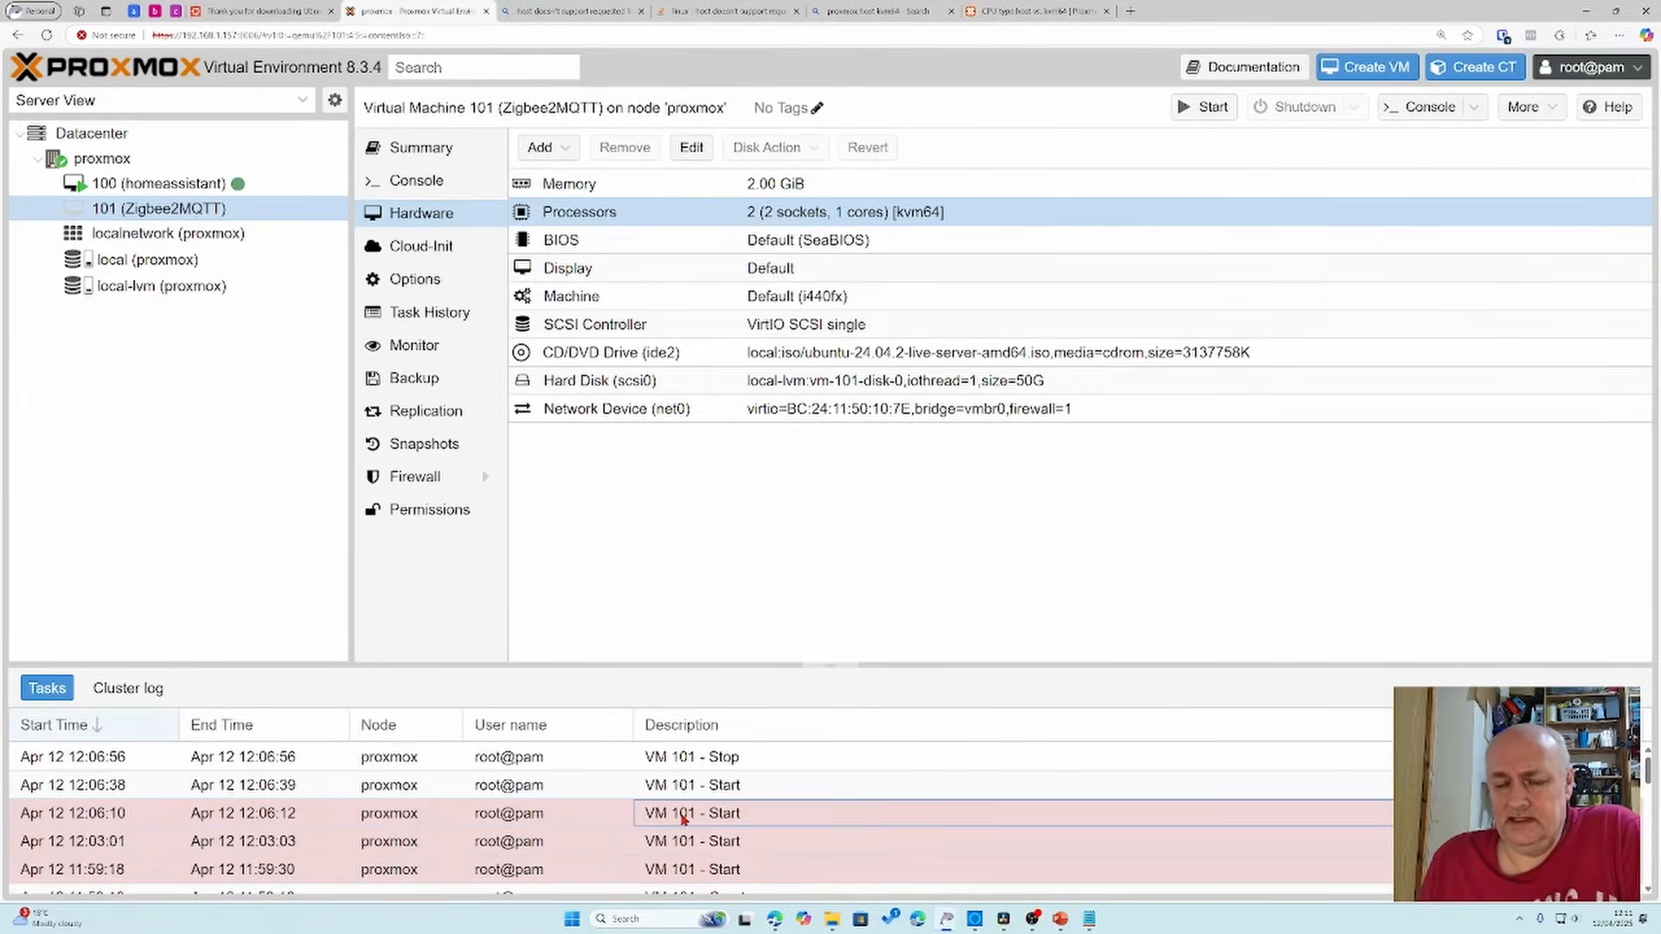
pyautogui.doubleClick(684, 818)
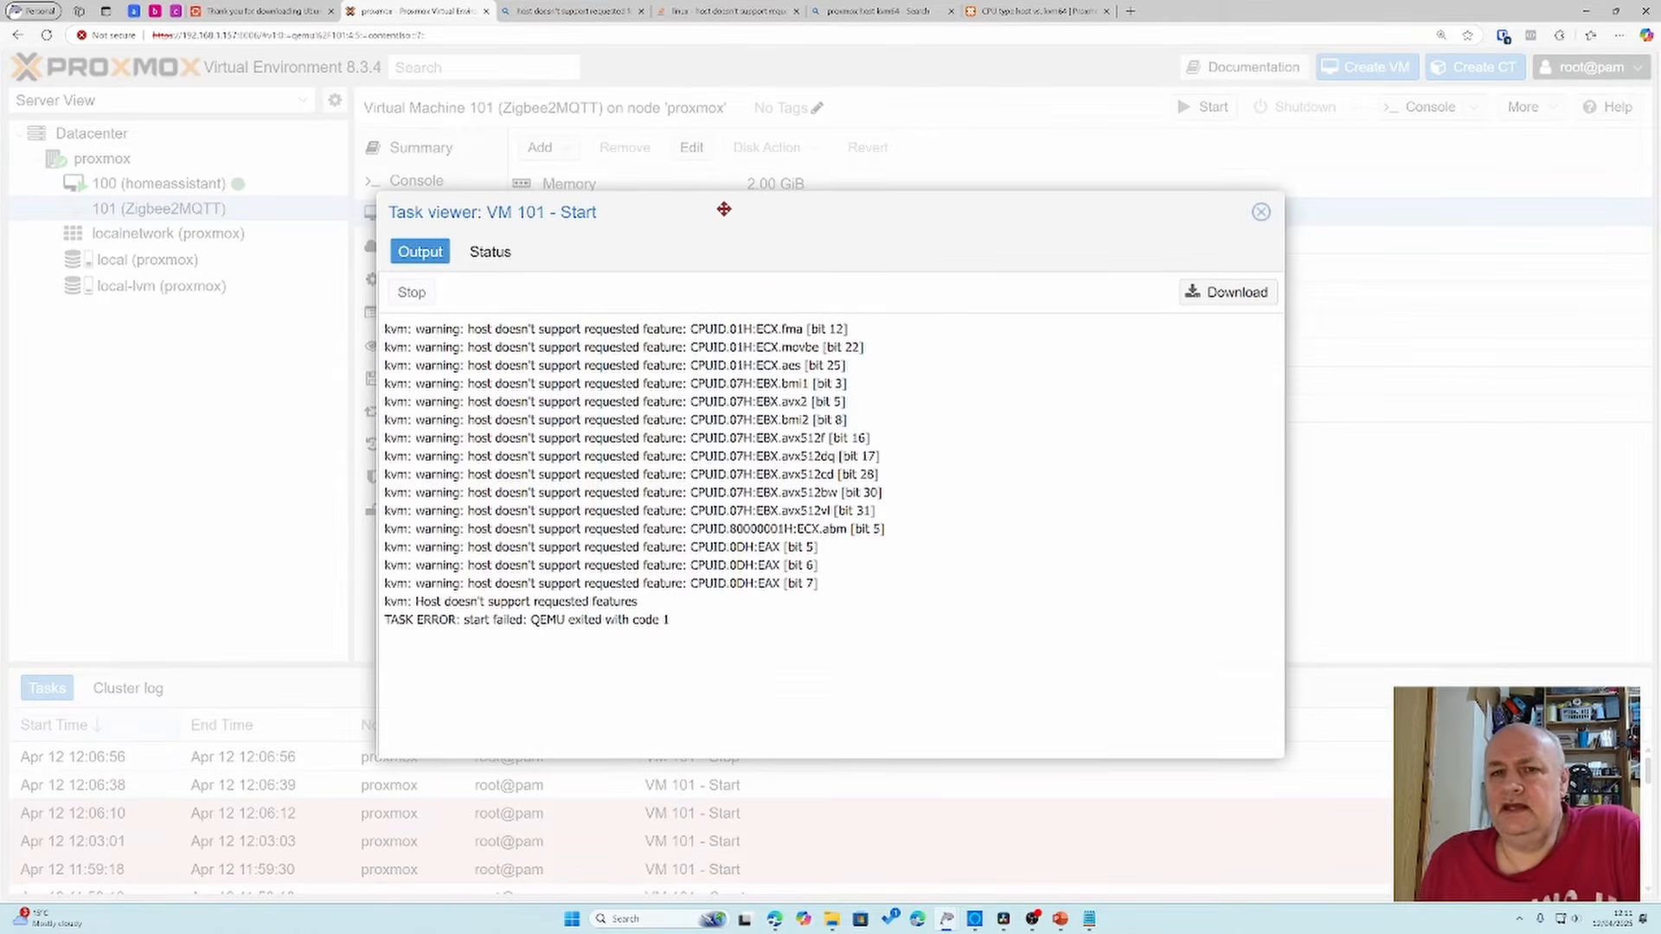
pyautogui.moveTo(720, 210); pyautogui.dragTo(758, 212)
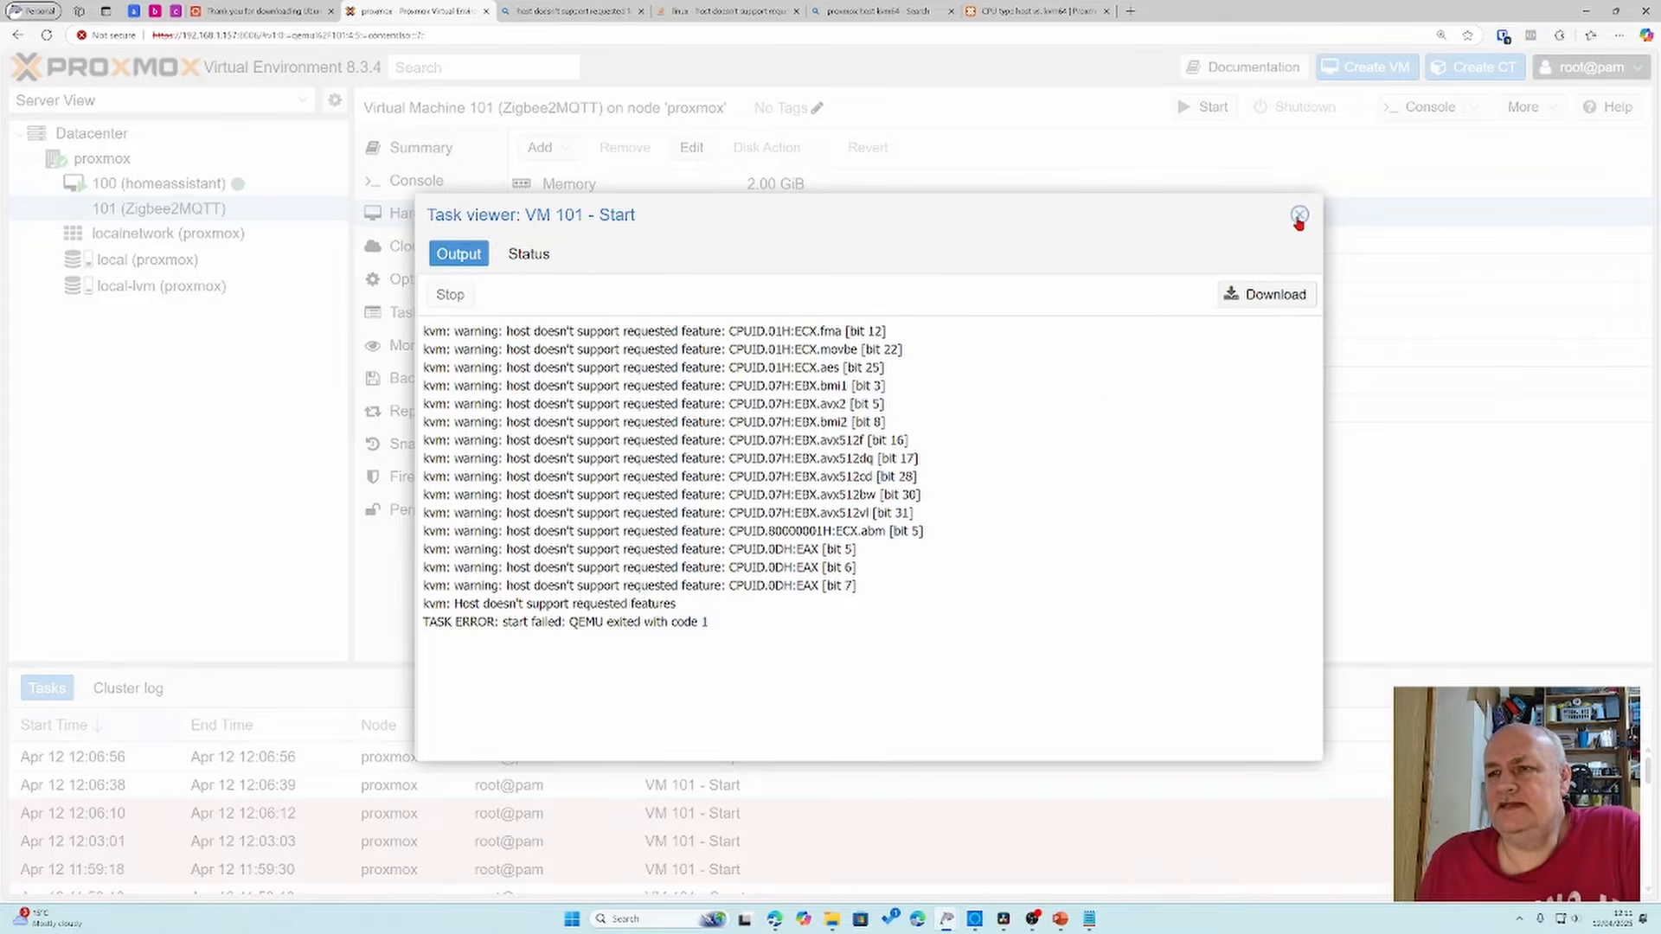
pyautogui.click(1299, 214)
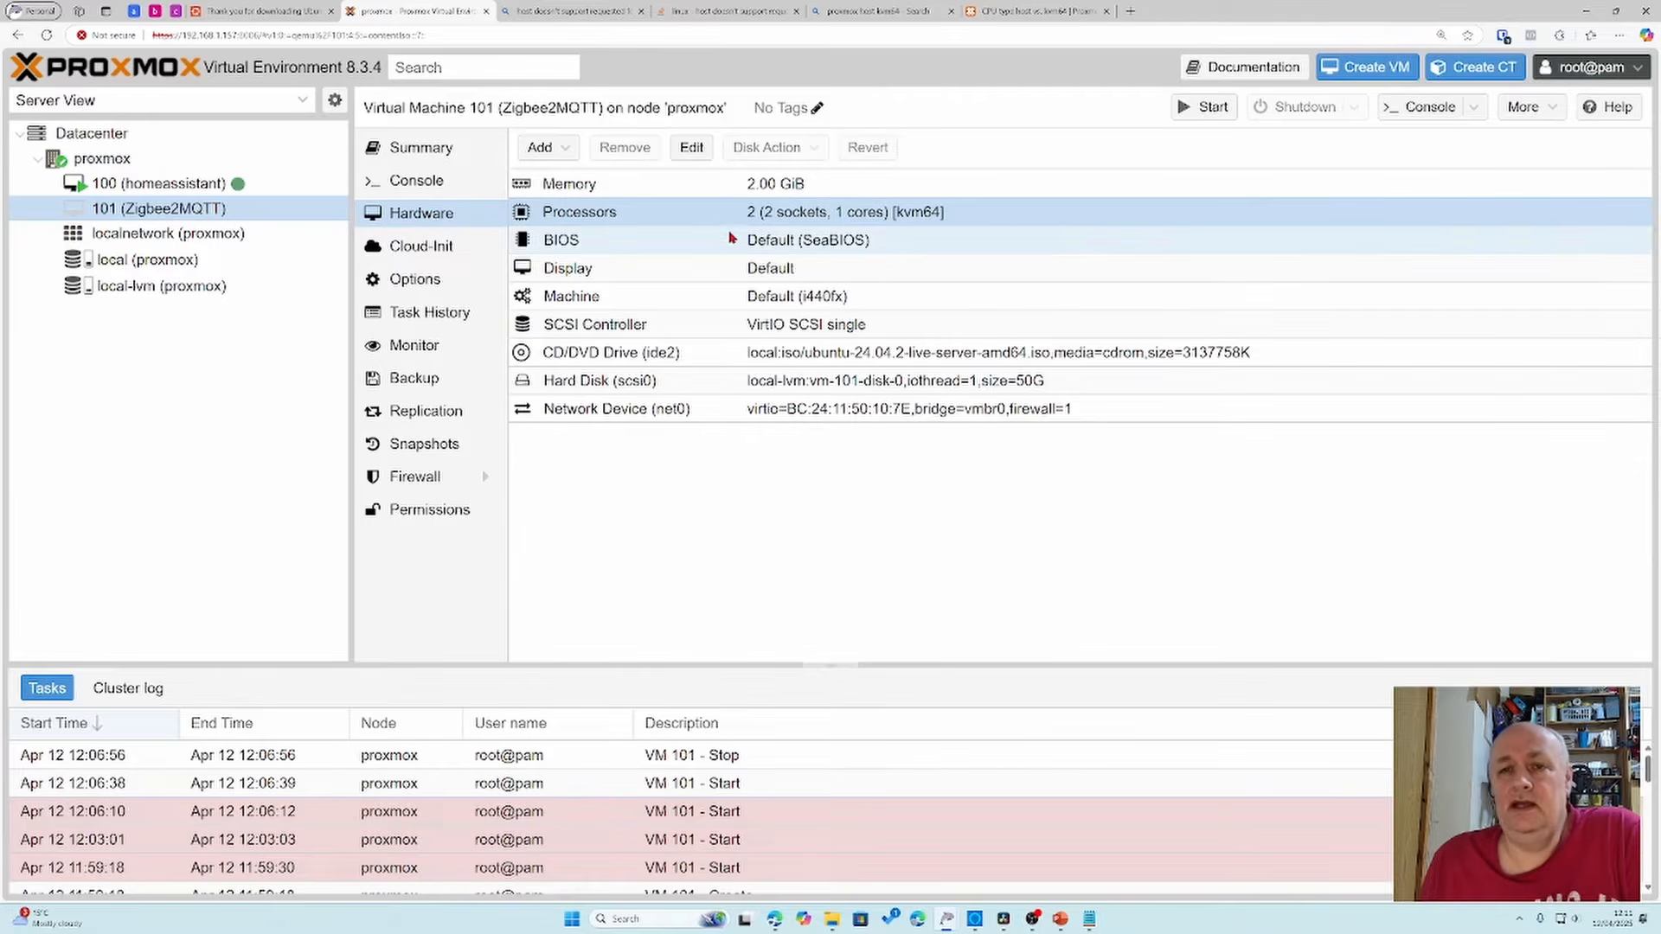
# Step: Change the processor type of virtual machine 101 (Zigbee2MQTT) to host
pyautogui.click(688, 218)
pyautogui.doubleClick(812, 221)
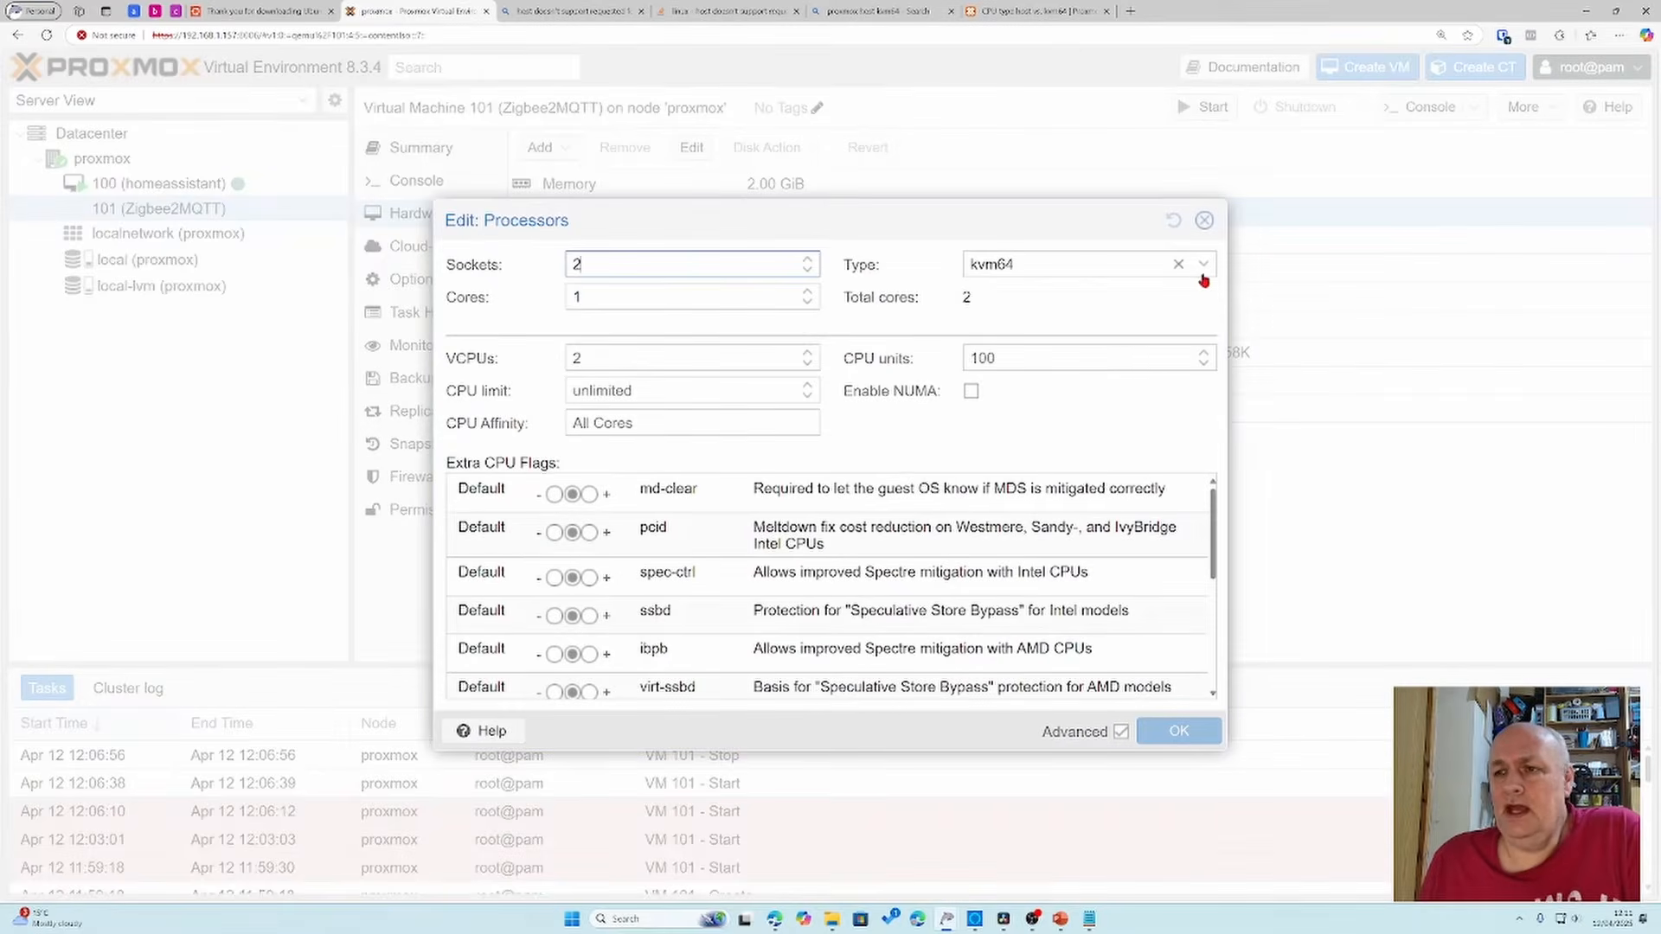
pyautogui.click(1202, 266)
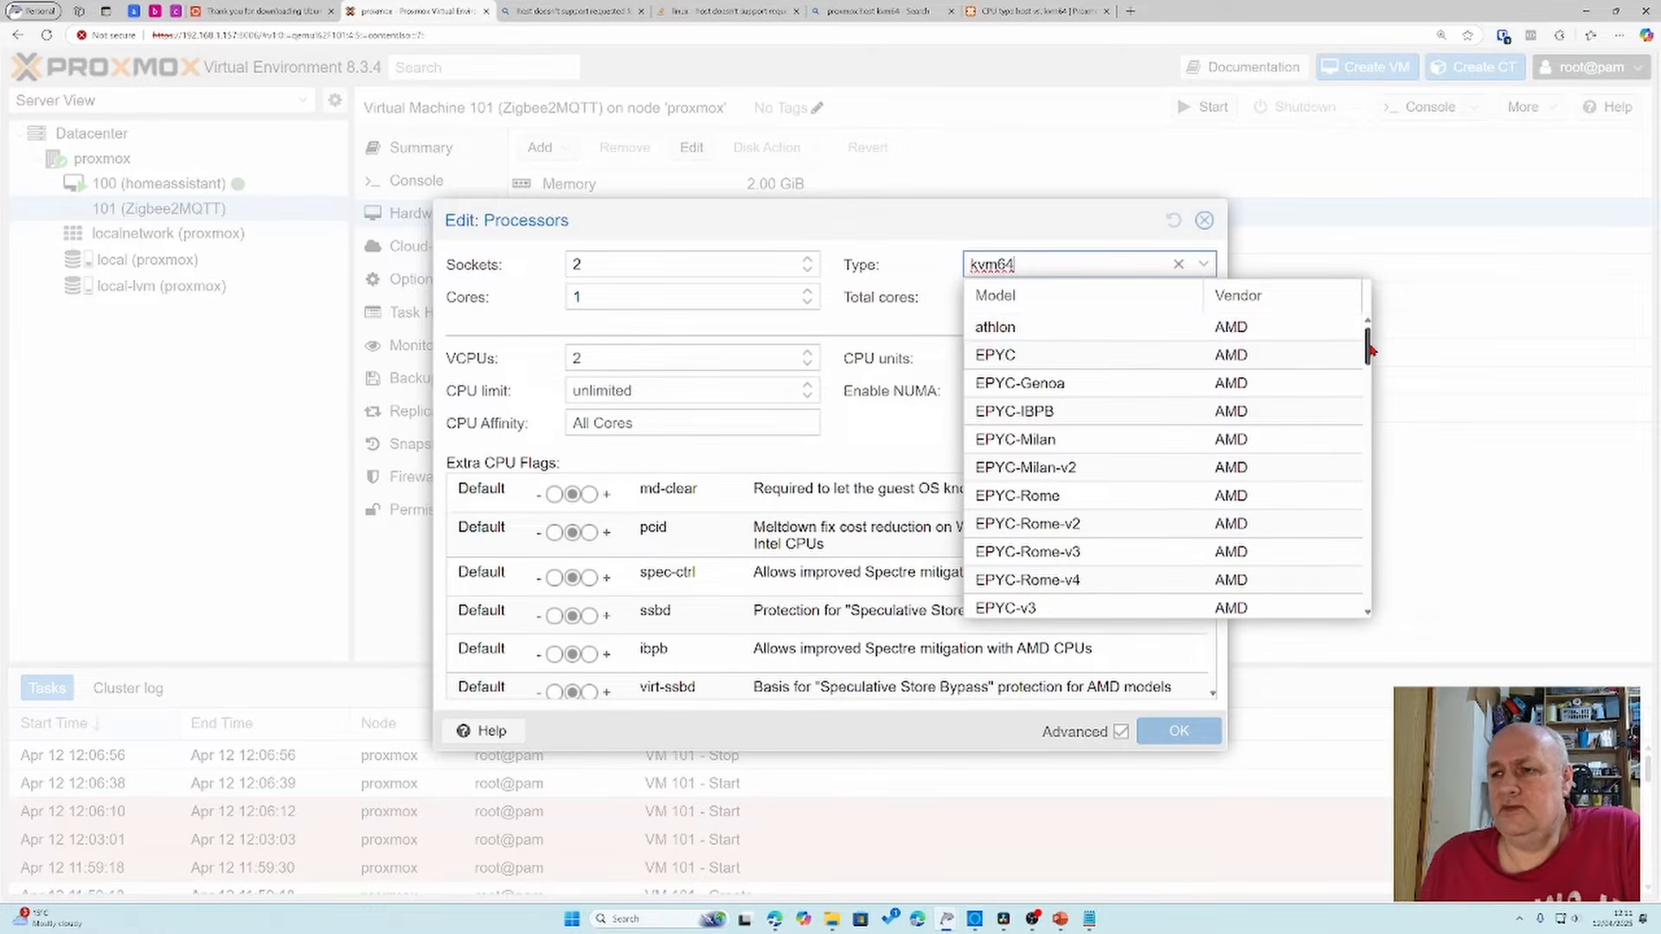
pyautogui.moveTo(1368, 350); pyautogui.dragTo(1371, 599)
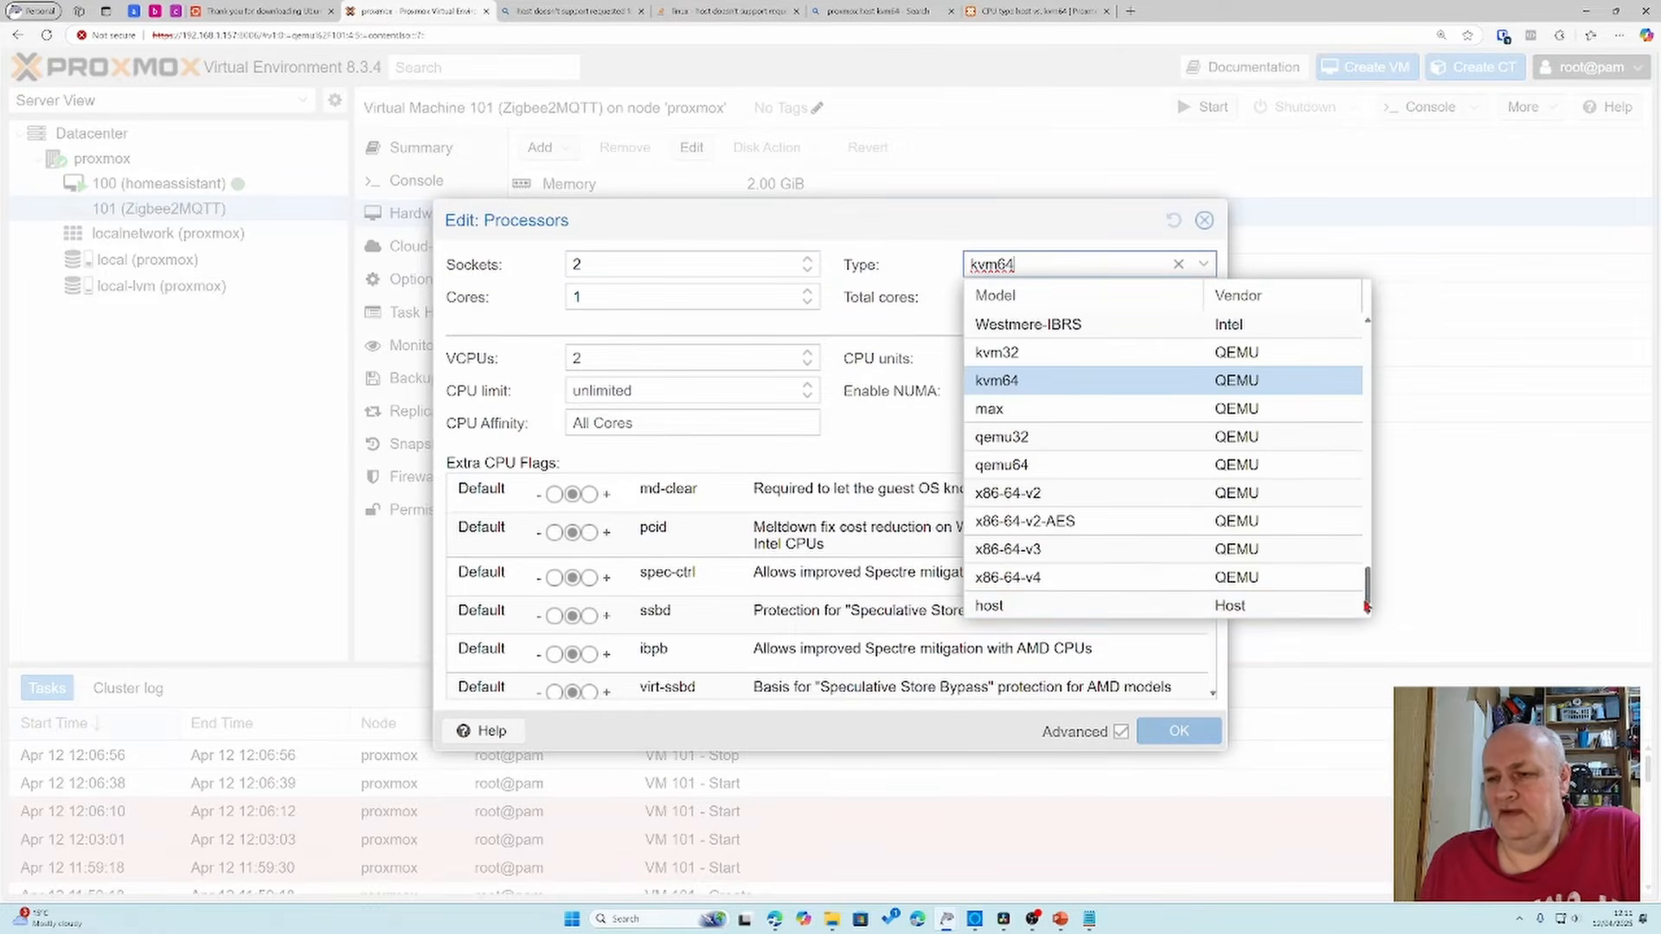
pyautogui.click(991, 610)
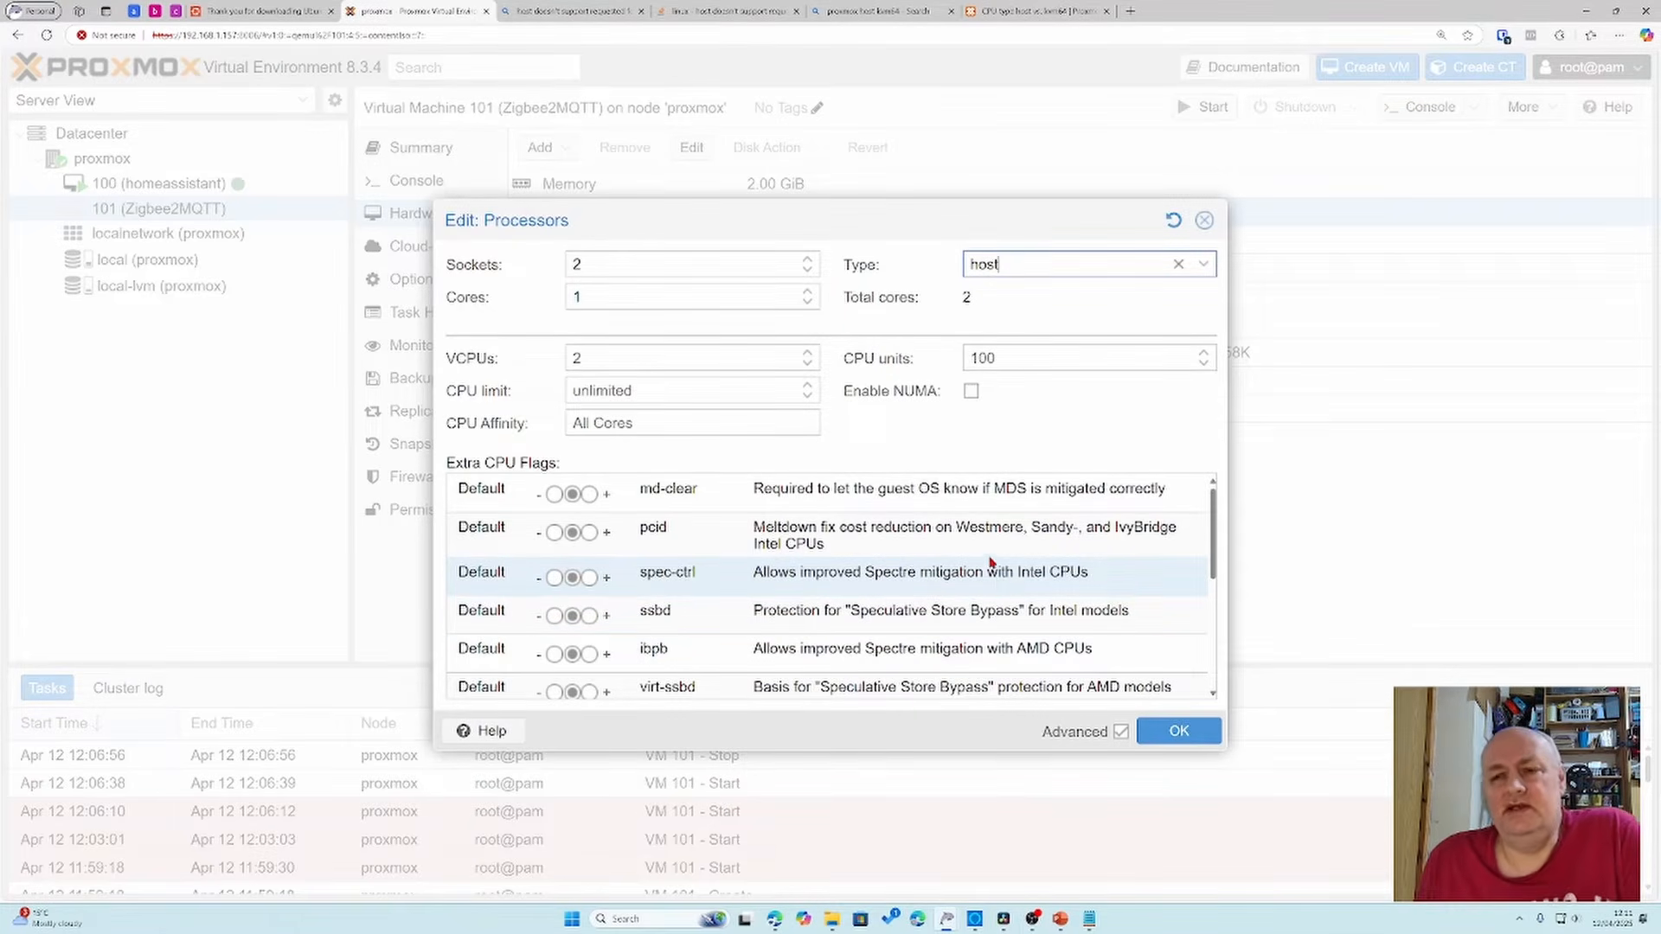
pyautogui.click(1181, 734)
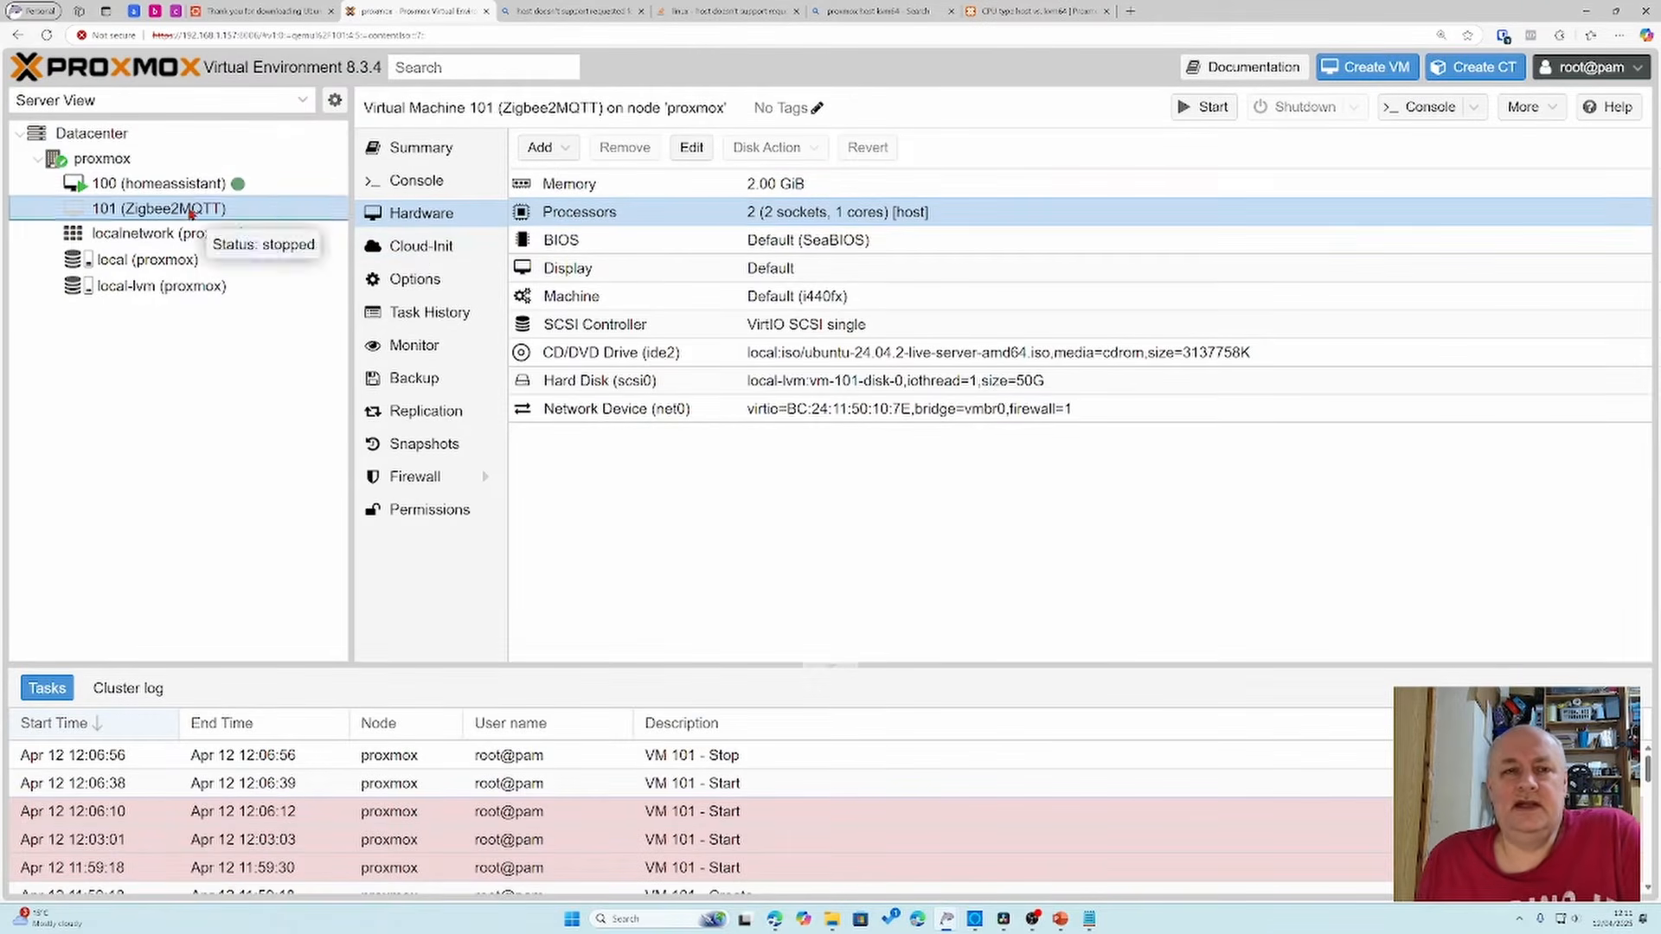
# Step: Start virtual machine 101 (Zigbee2MQTT) and open its console
pyautogui.rightClick(190, 211)
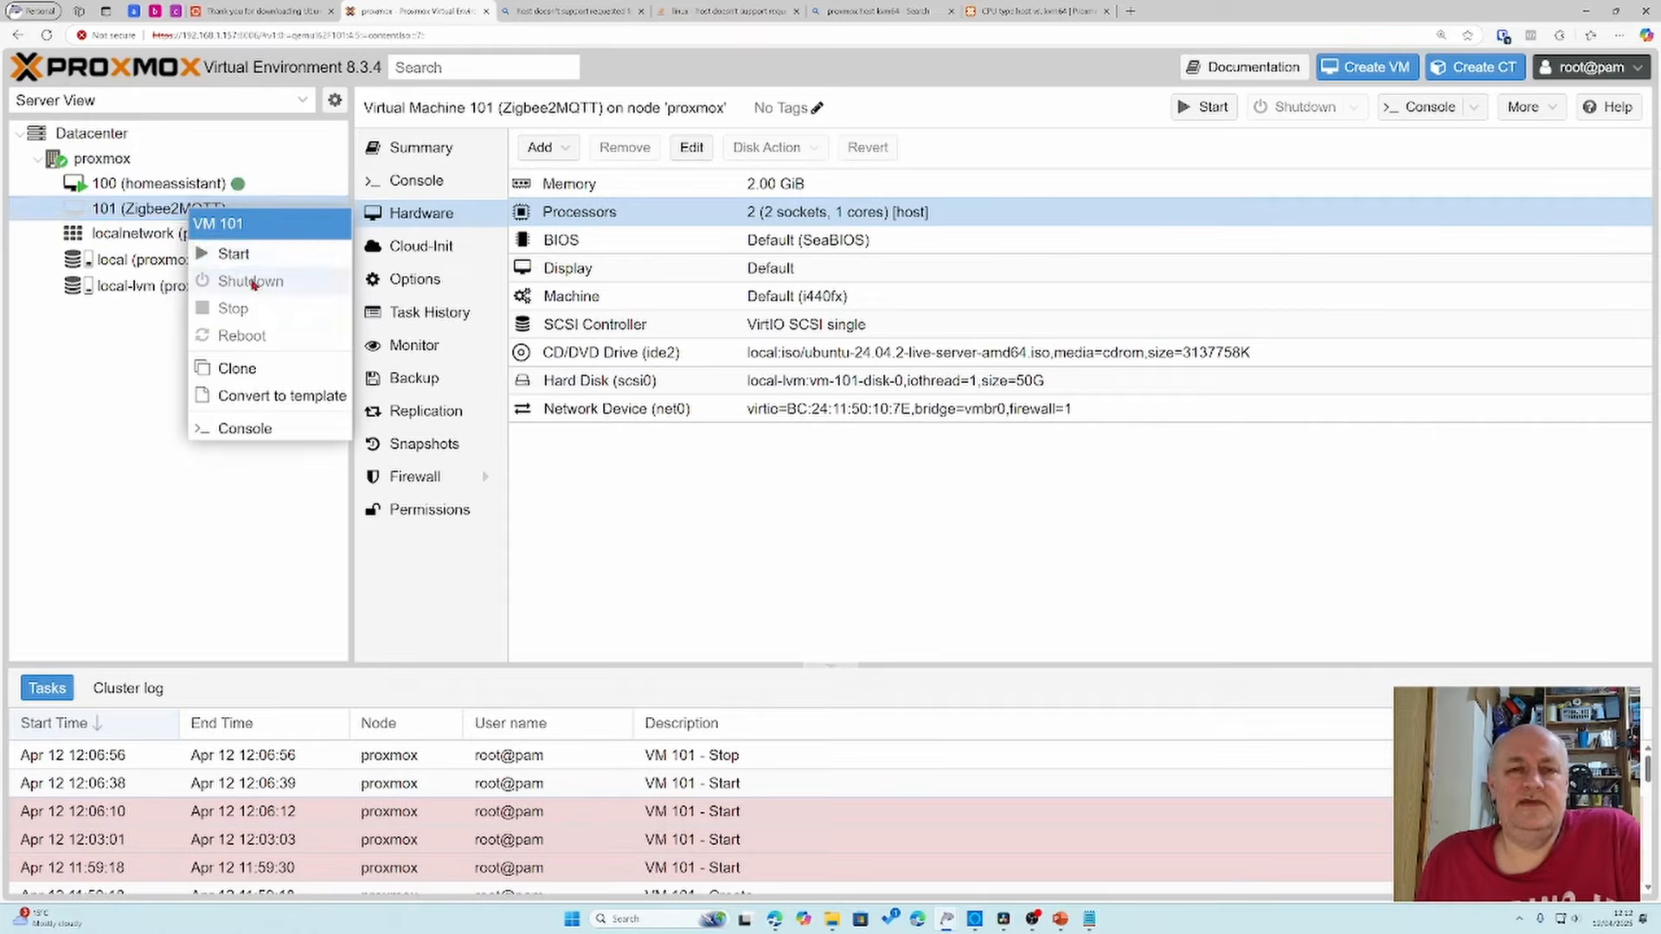
pyautogui.click(234, 254)
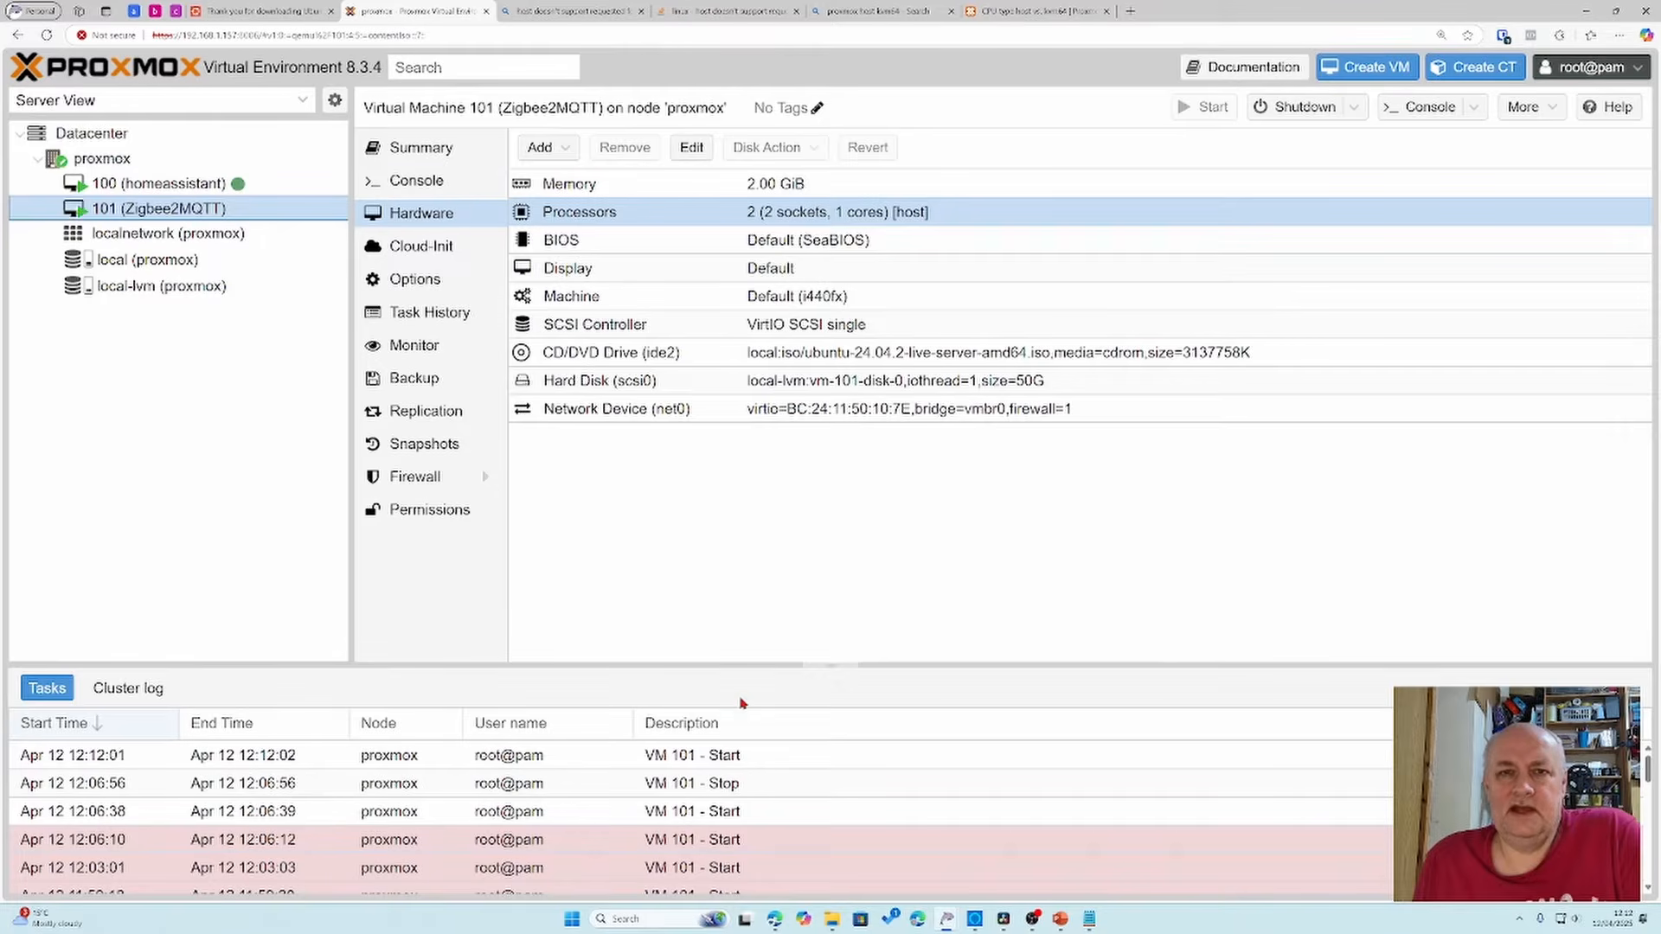
pyautogui.click(414, 183)
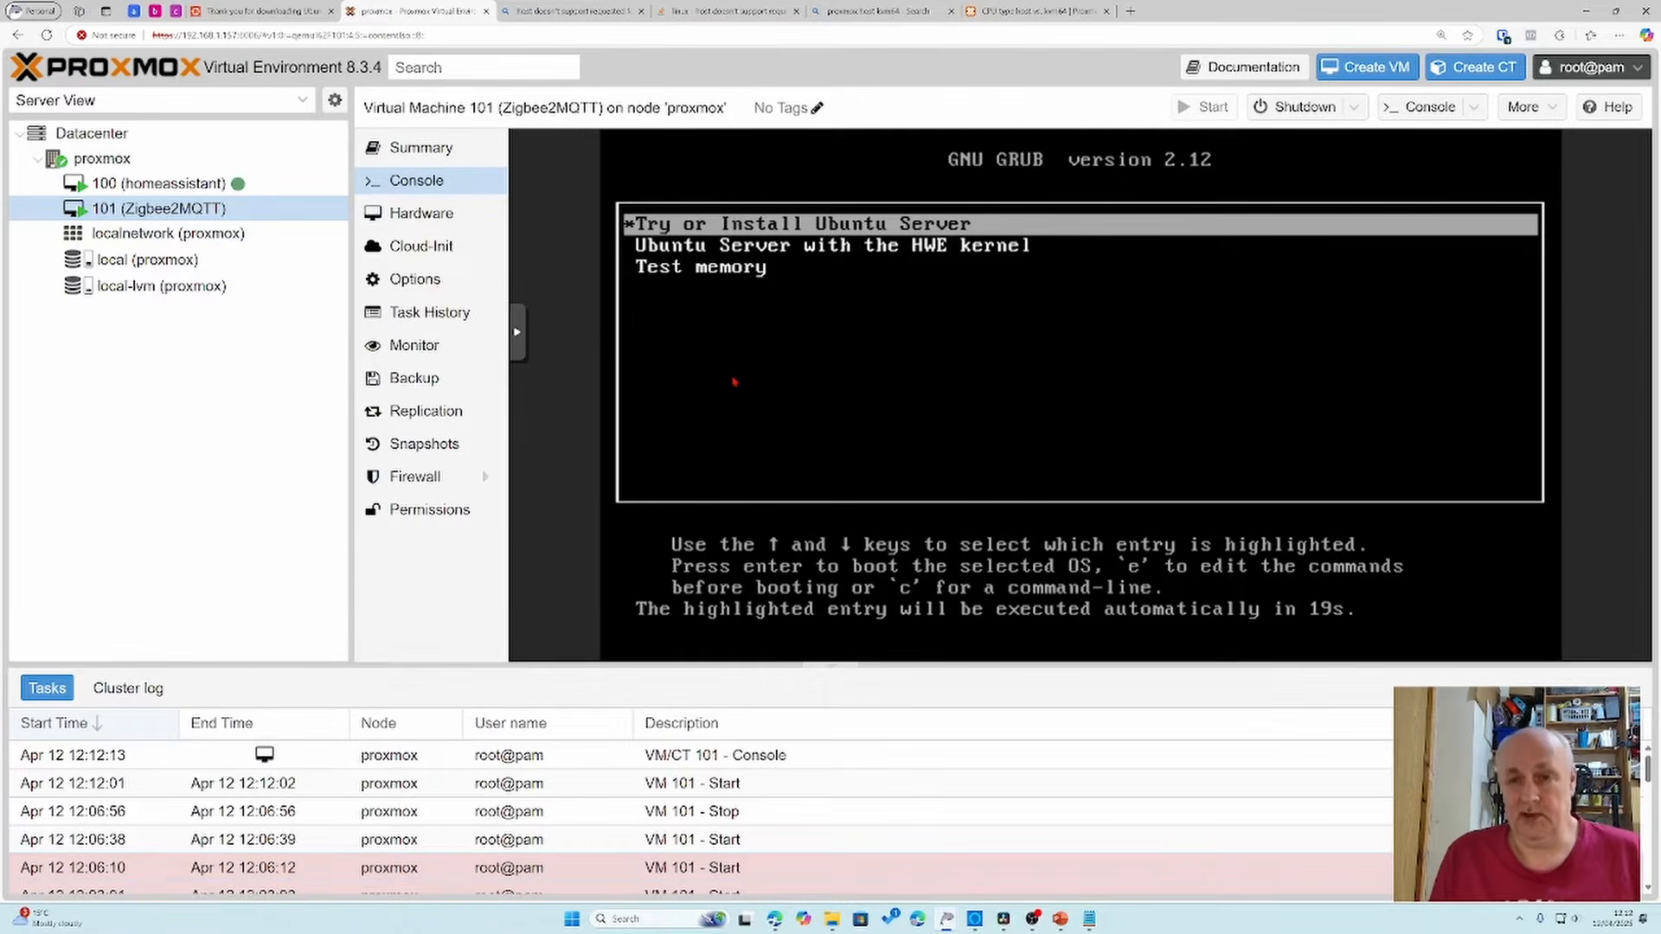
# Step: Boot the Try or Install Ubuntu Server entry and switch the console to full screen
pyautogui.press('Return')
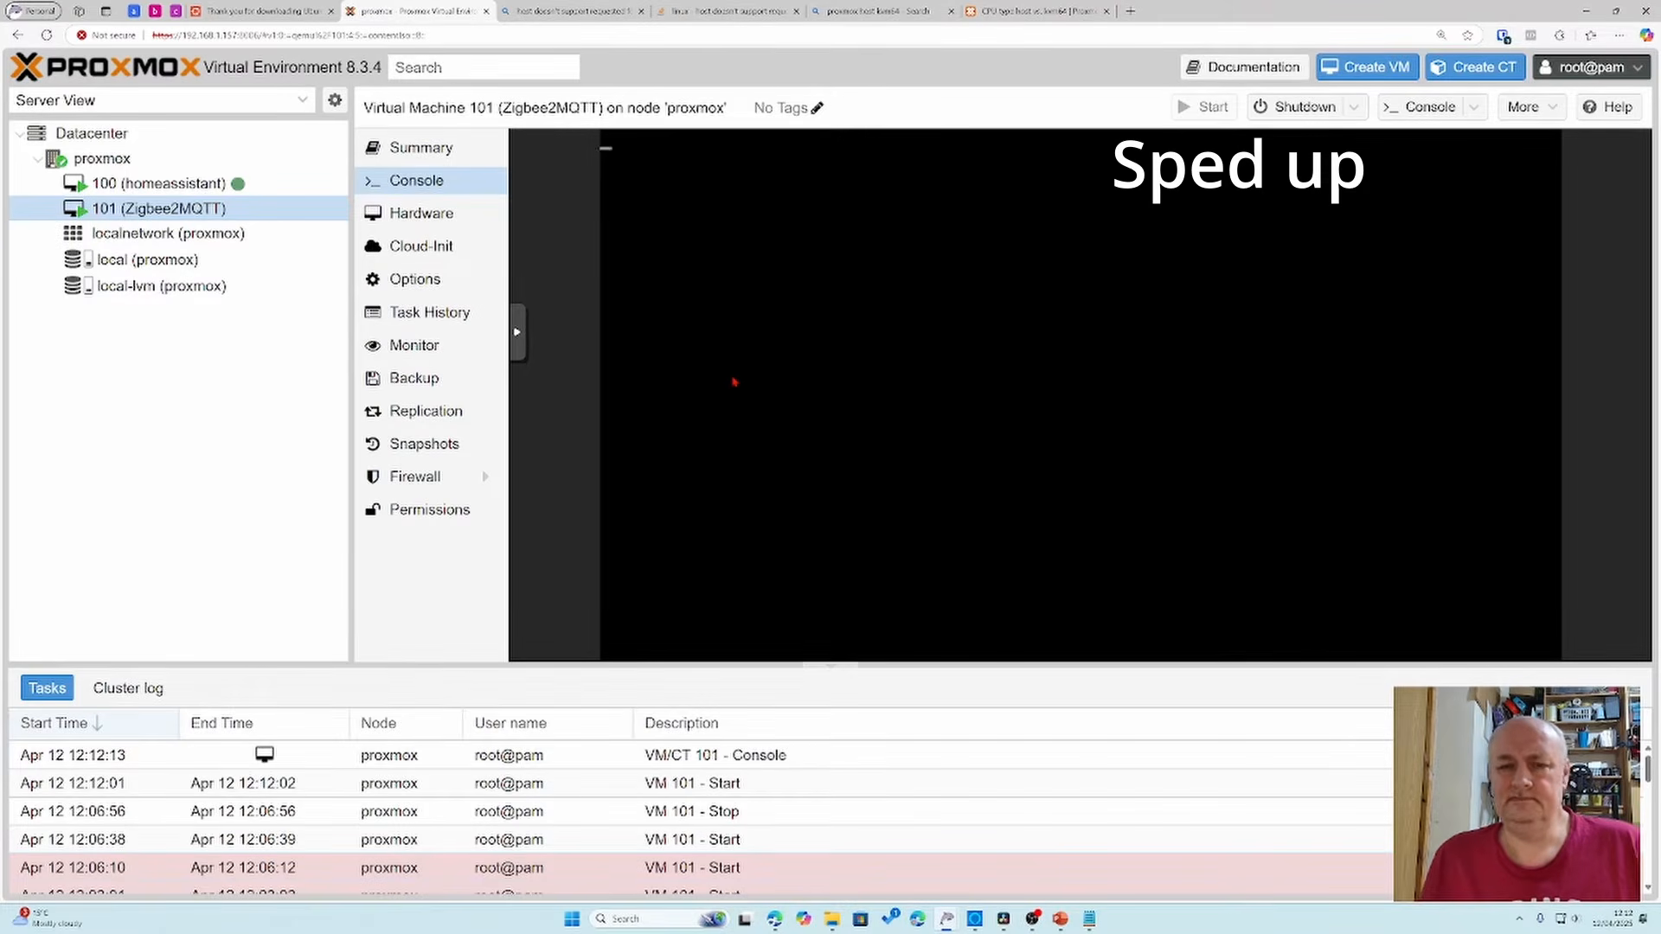
pyautogui.click(516, 331)
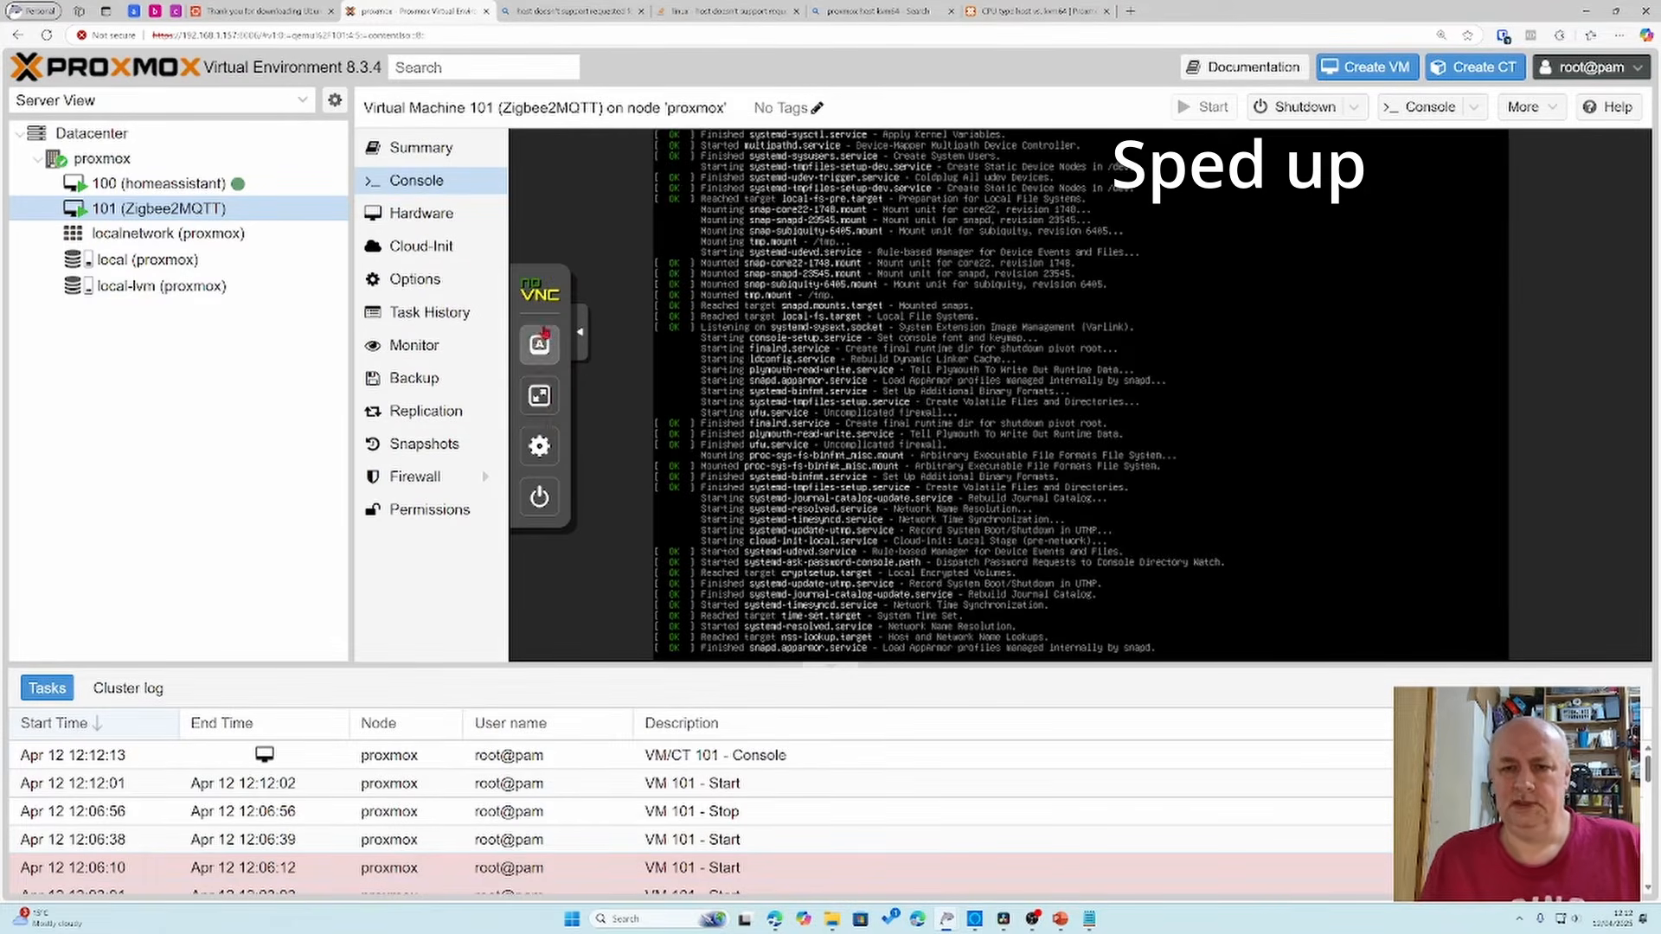
pyautogui.click(539, 398)
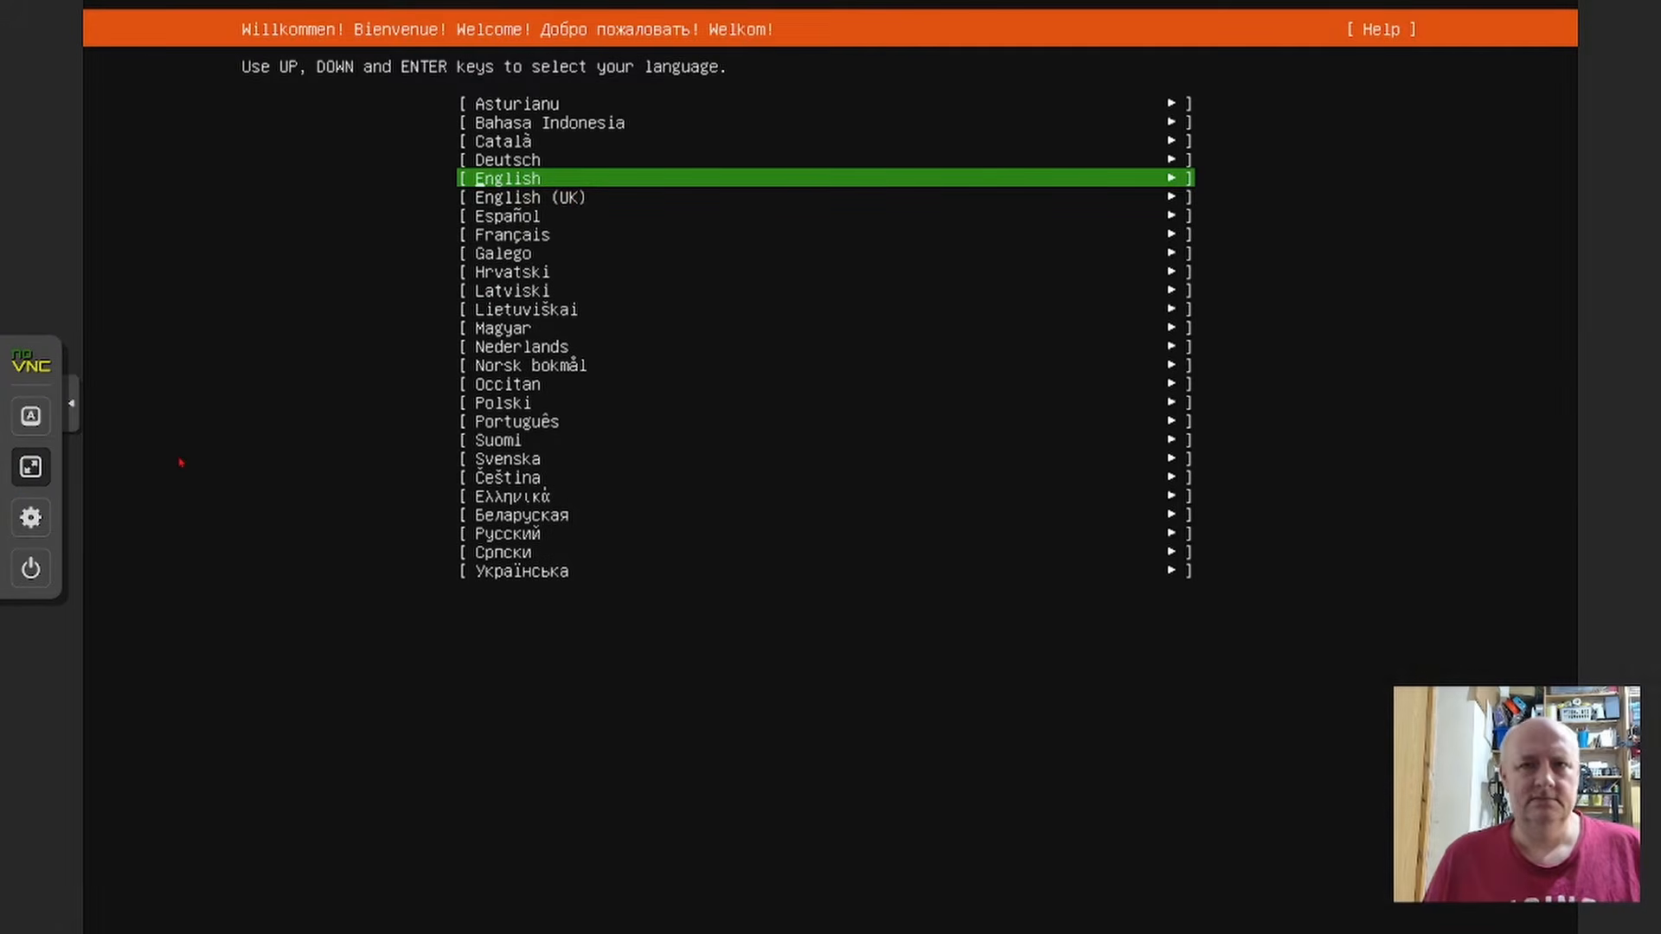
# Step: Choose English (UK) as the installer language and accept the English (UK) keyboard layout and variant
pyautogui.press('Up')
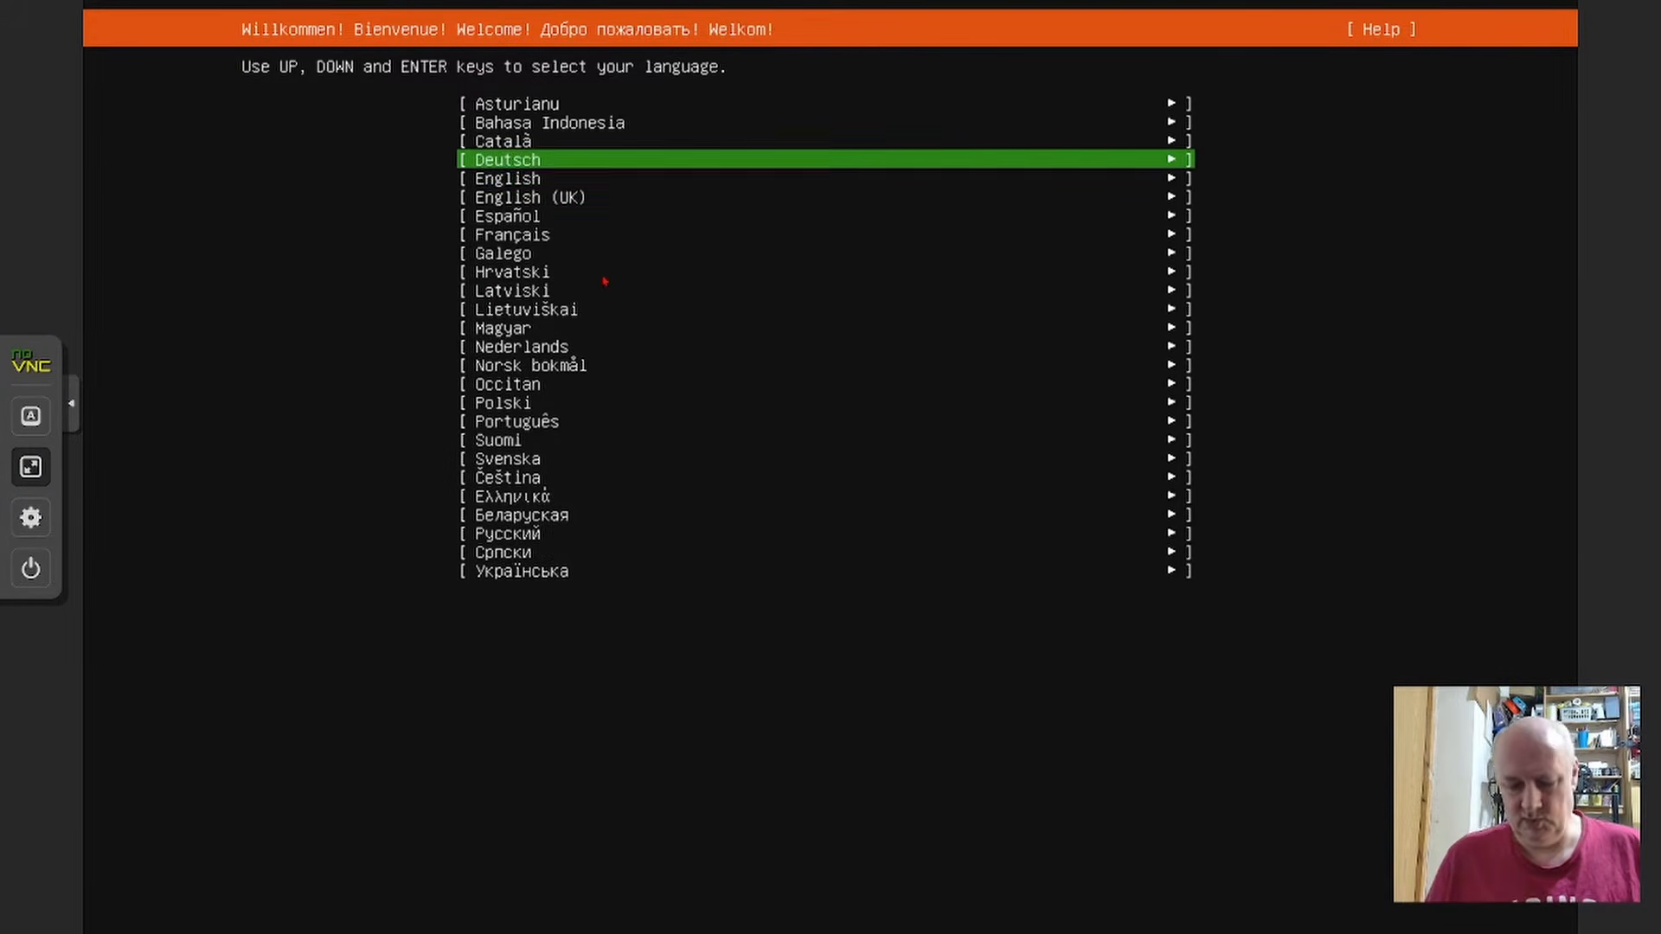
pyautogui.press('Up')
pyautogui.press('Down')
pyautogui.press('Down')
pyautogui.press('Down')
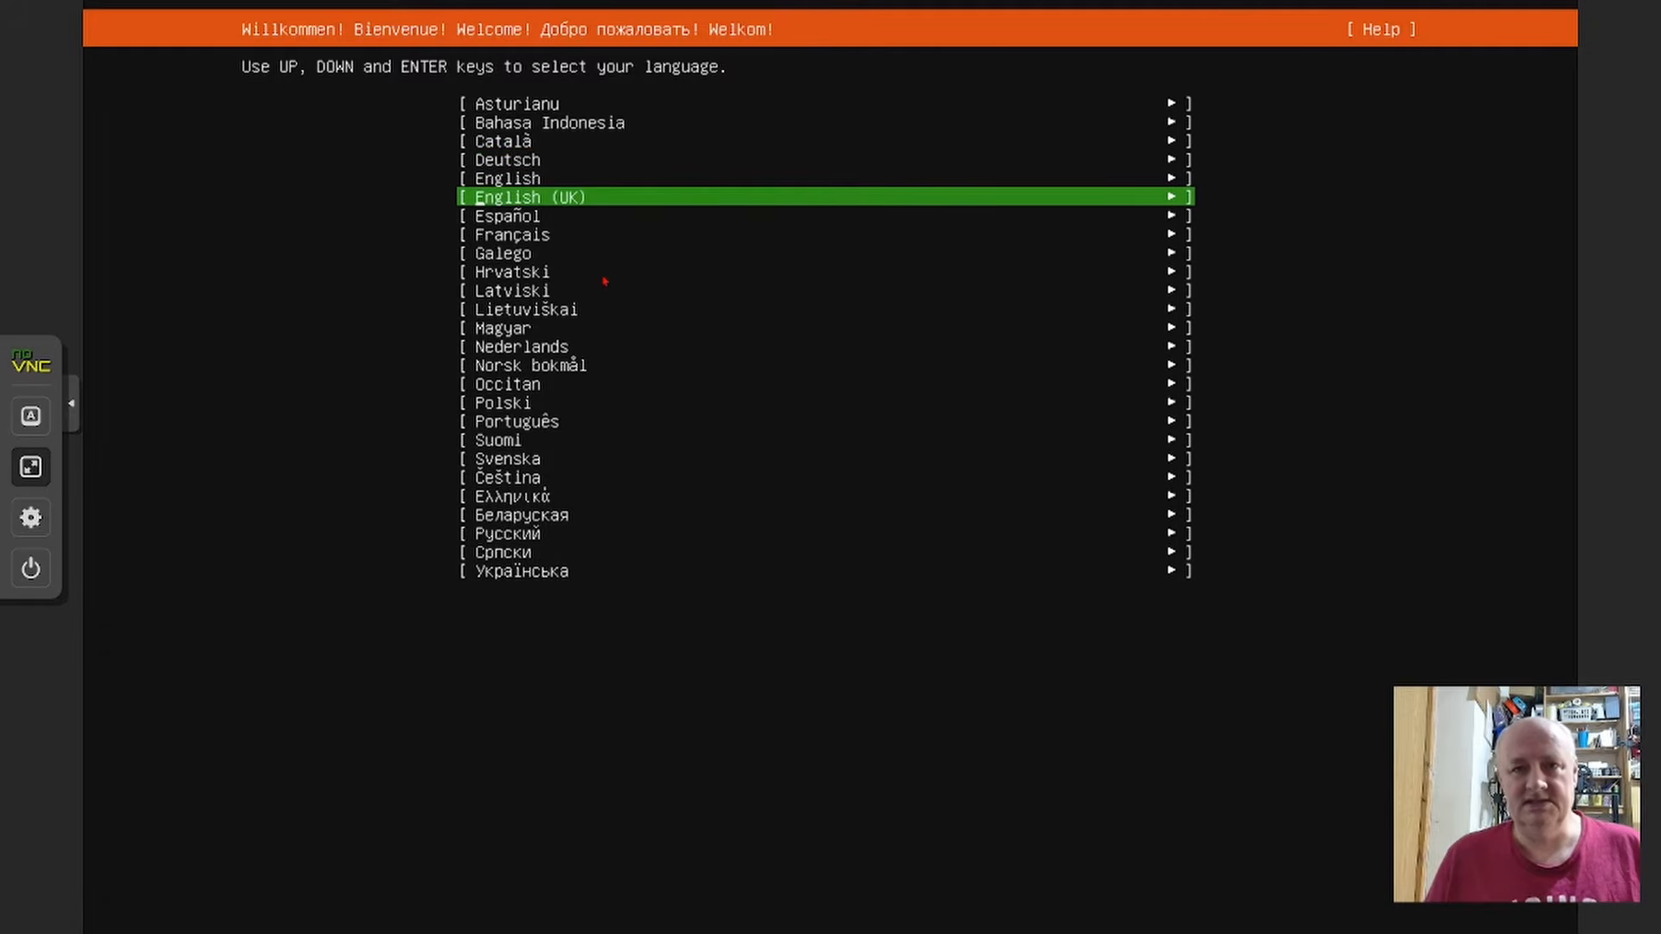
pyautogui.press('Return')
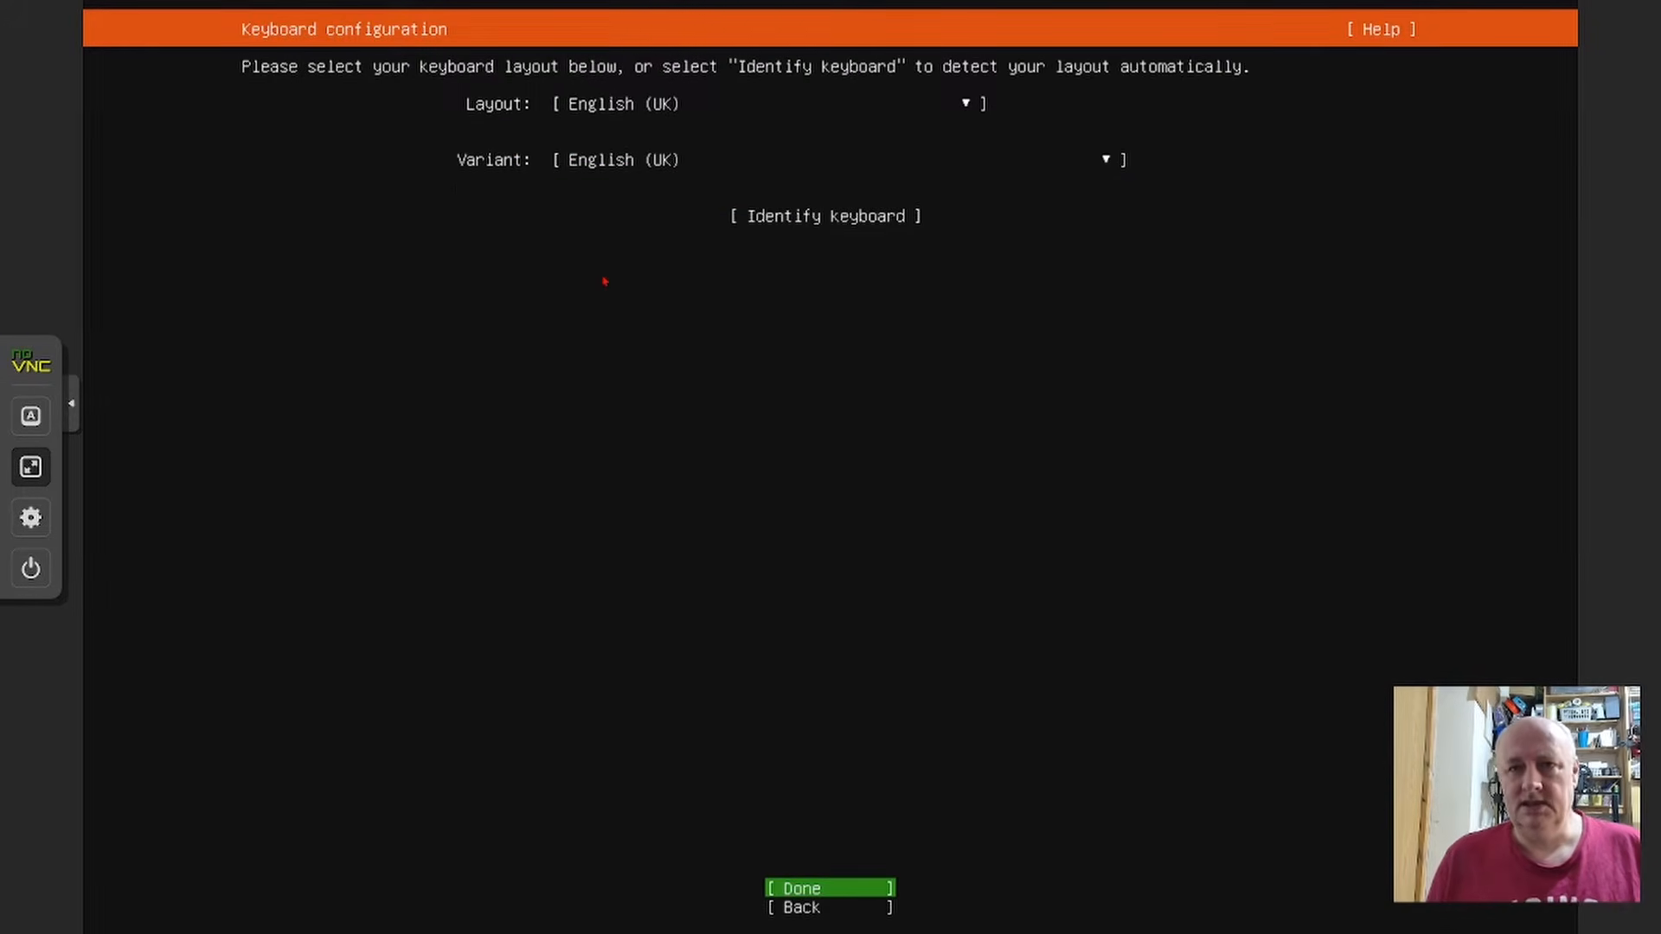
pyautogui.press('Return')
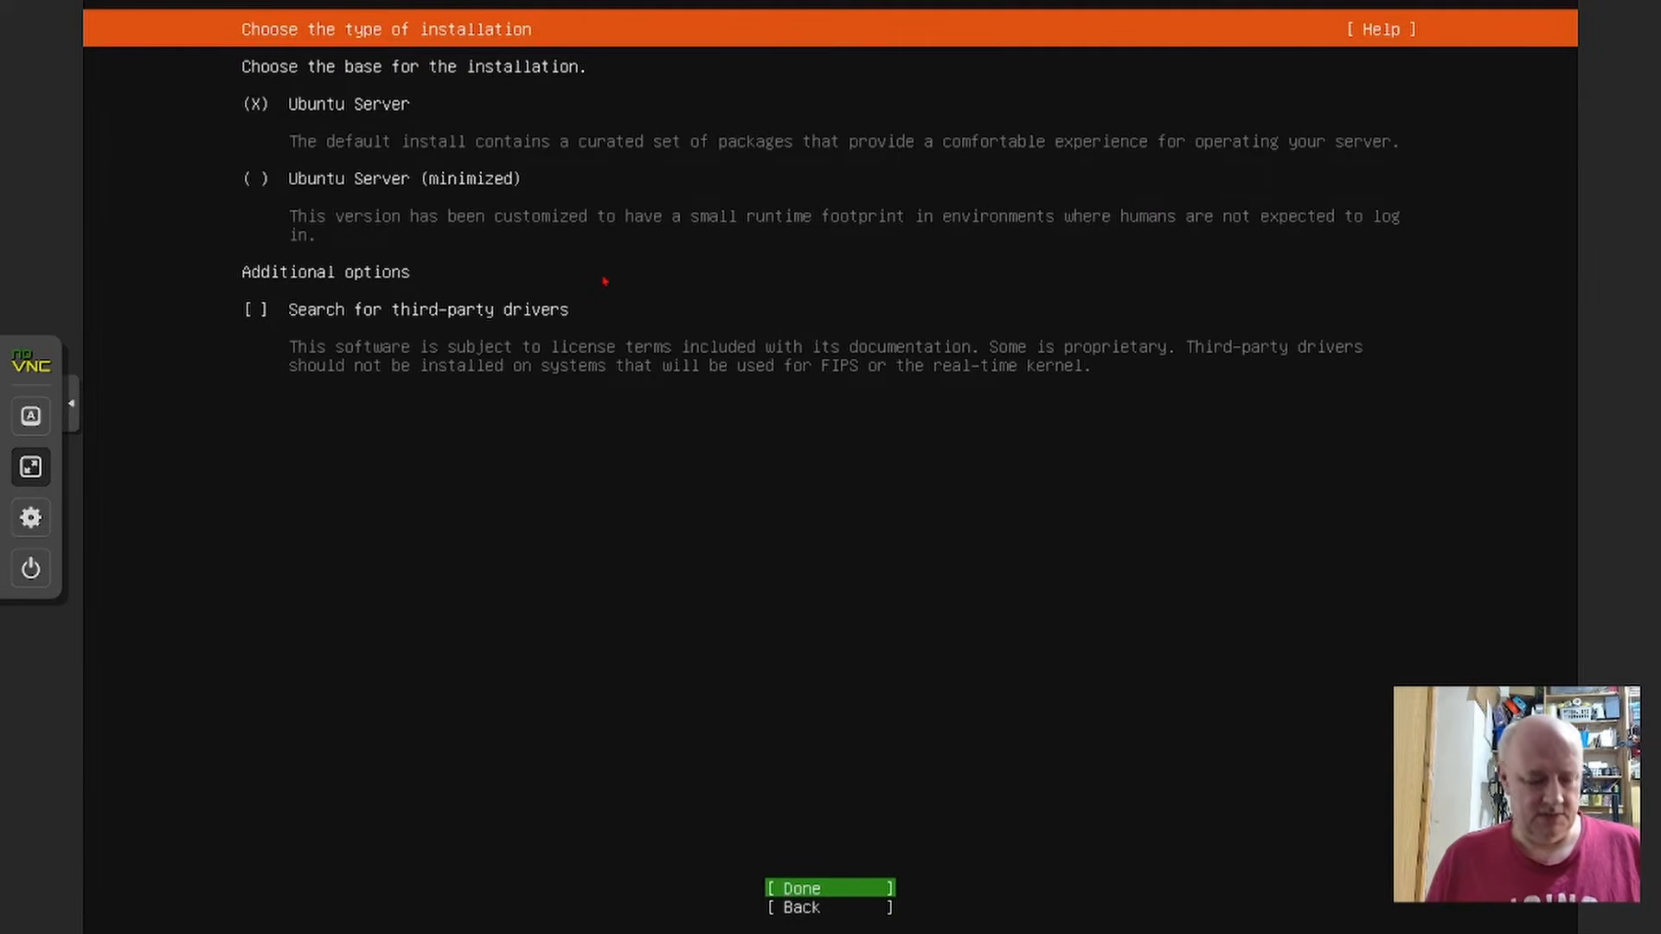
# Step: Accept the default Ubuntu Server base, network interface and archive mirror settings, leaving the proxy address blank
pyautogui.press('Return')
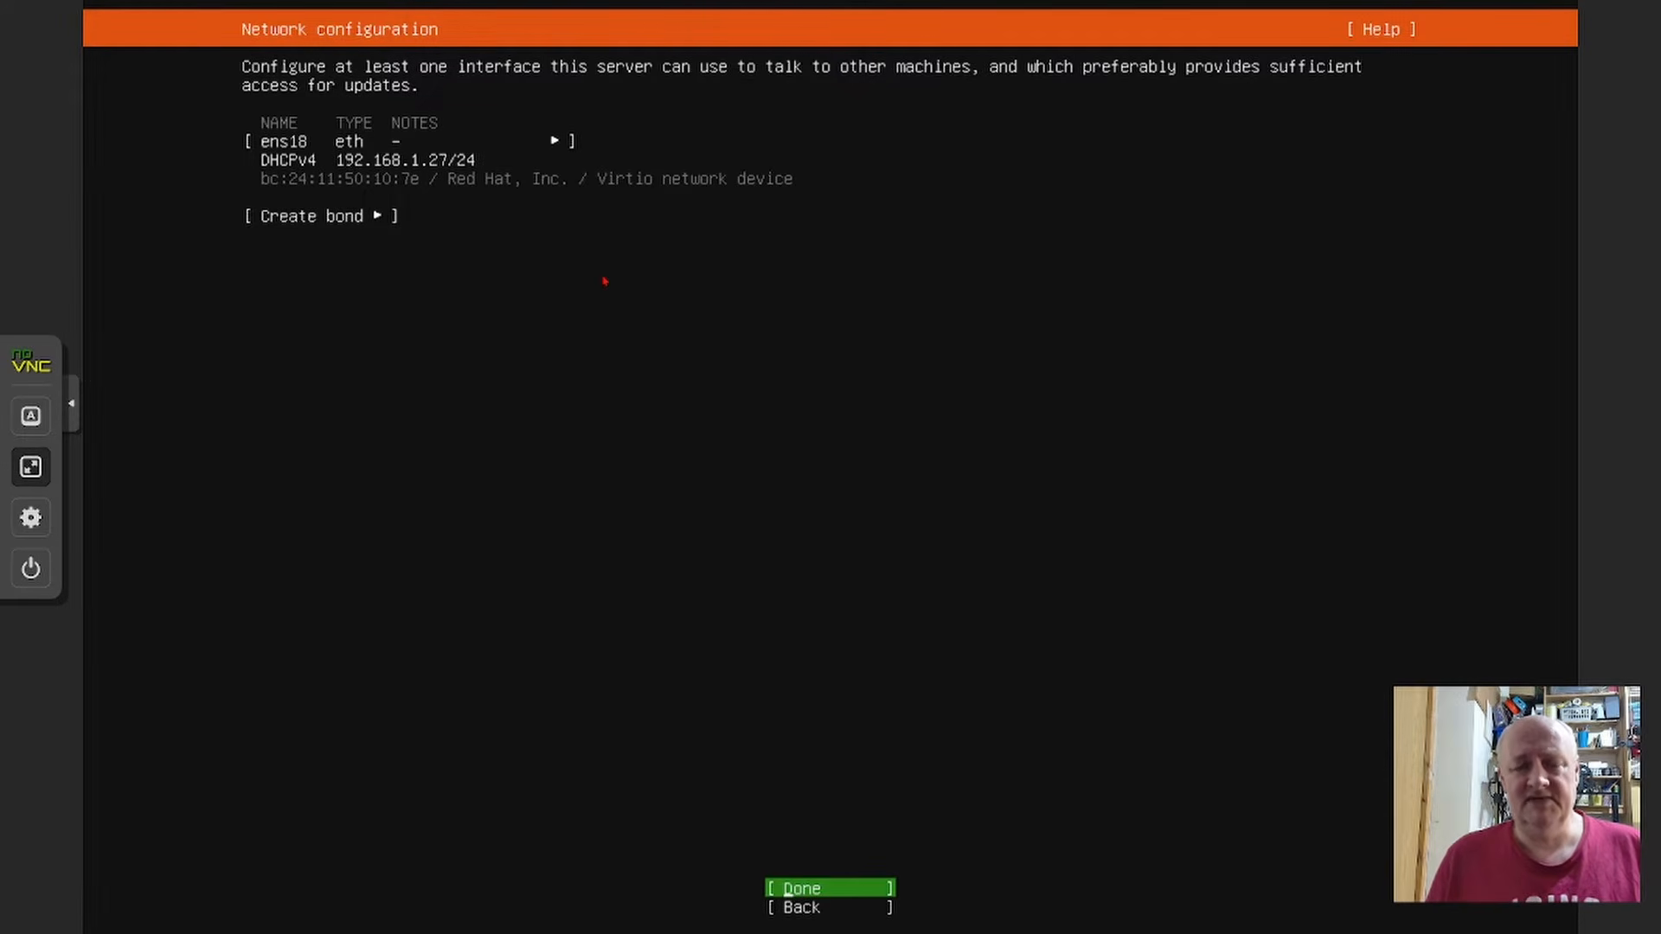
pyautogui.press('Return')
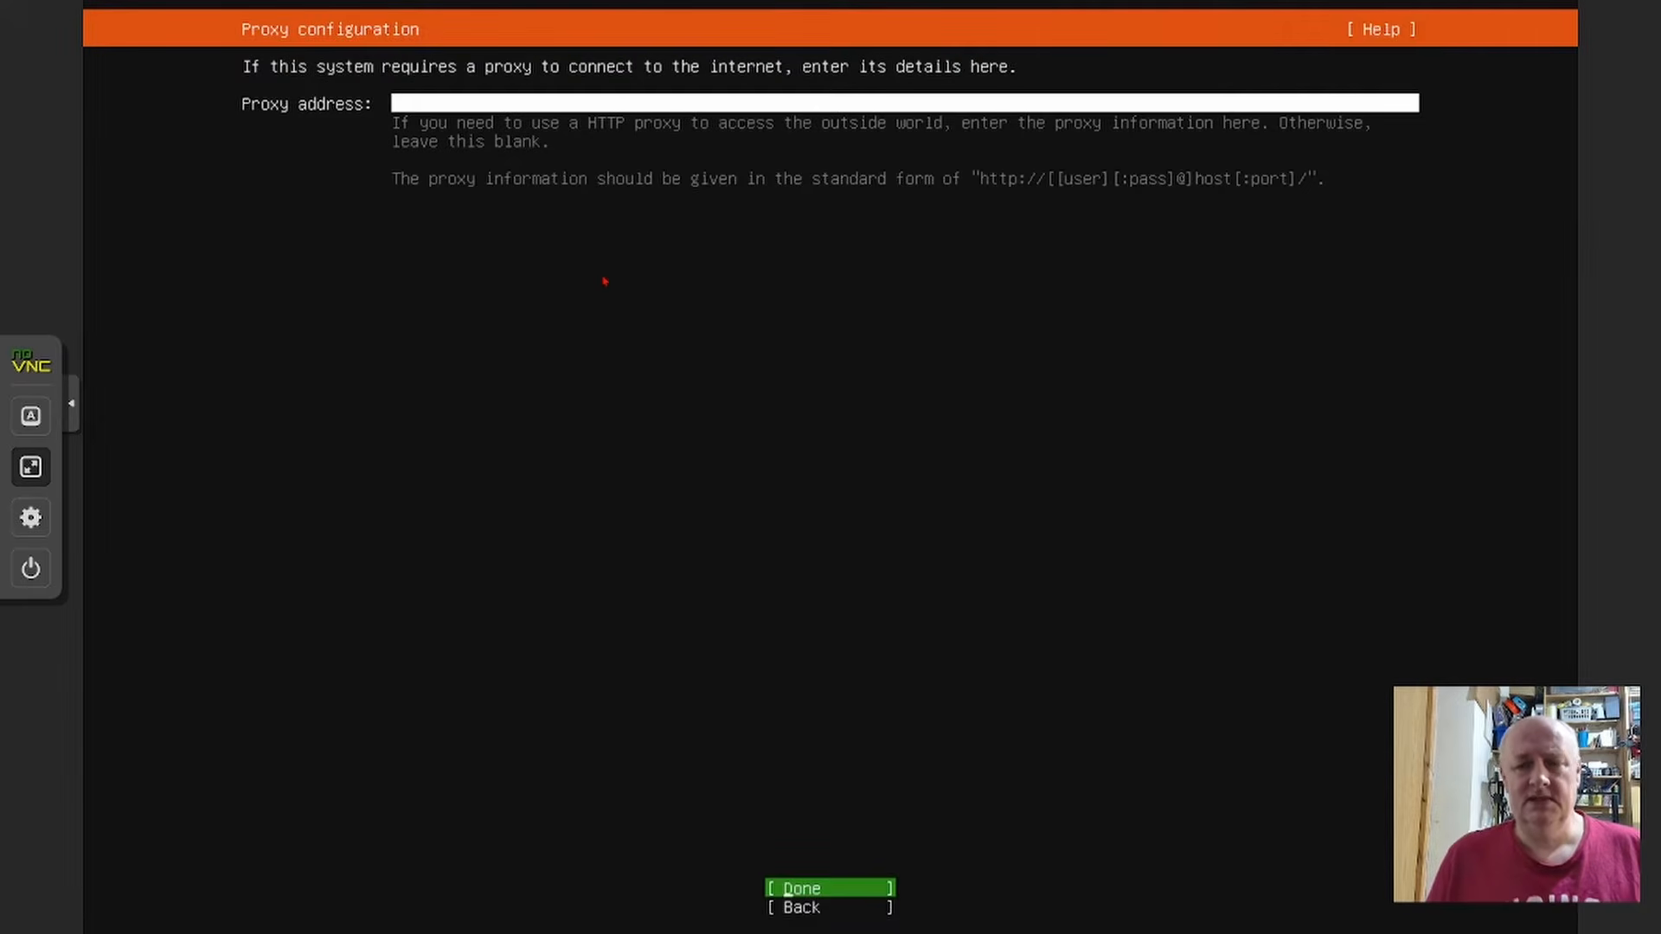
pyautogui.press('Return')
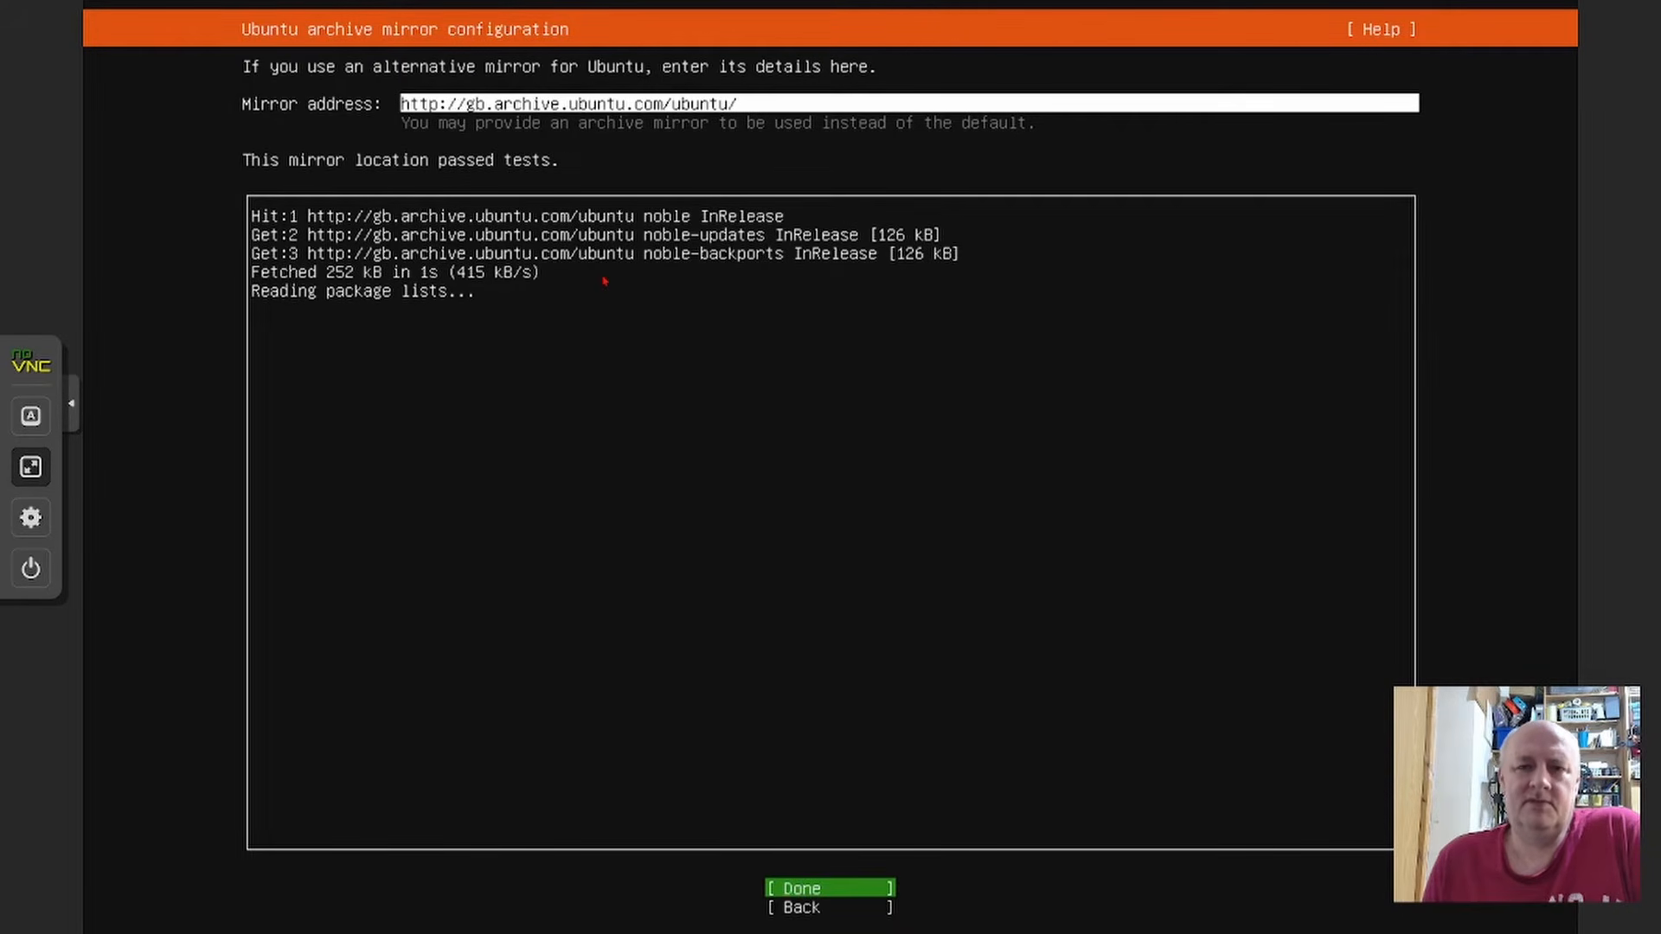
pyautogui.press('Return')
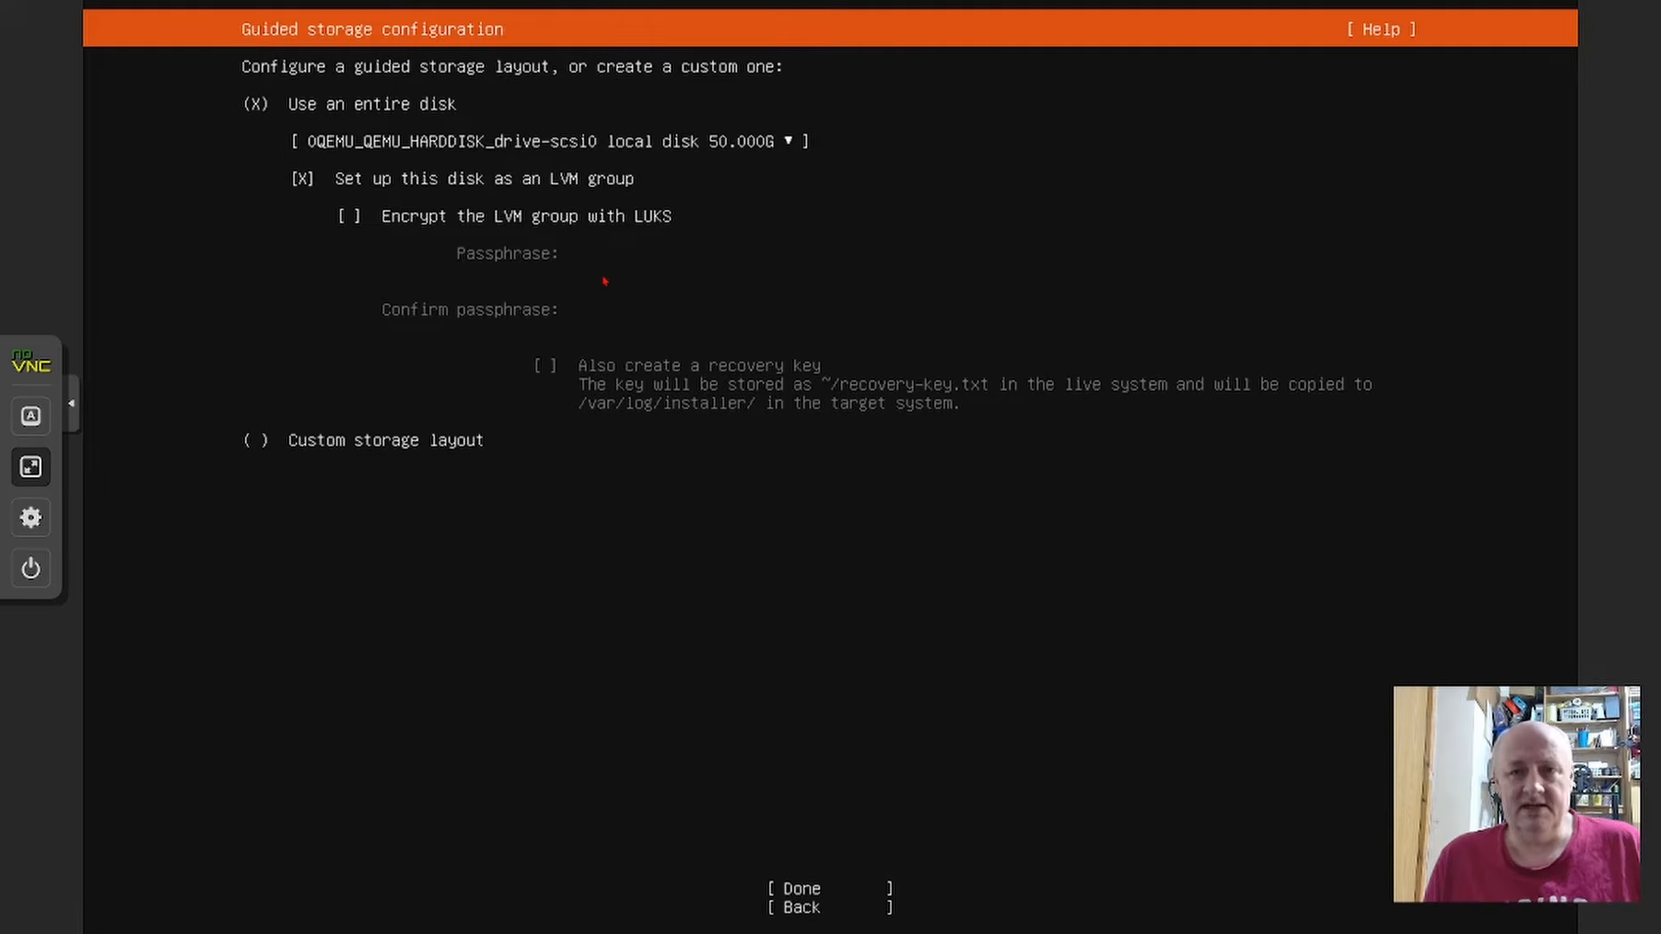
# Step: Use the entire 50 GB disk as an unencrypted LVM group and confirm the destructive storage changes to begin the installation
pyautogui.press('Down')
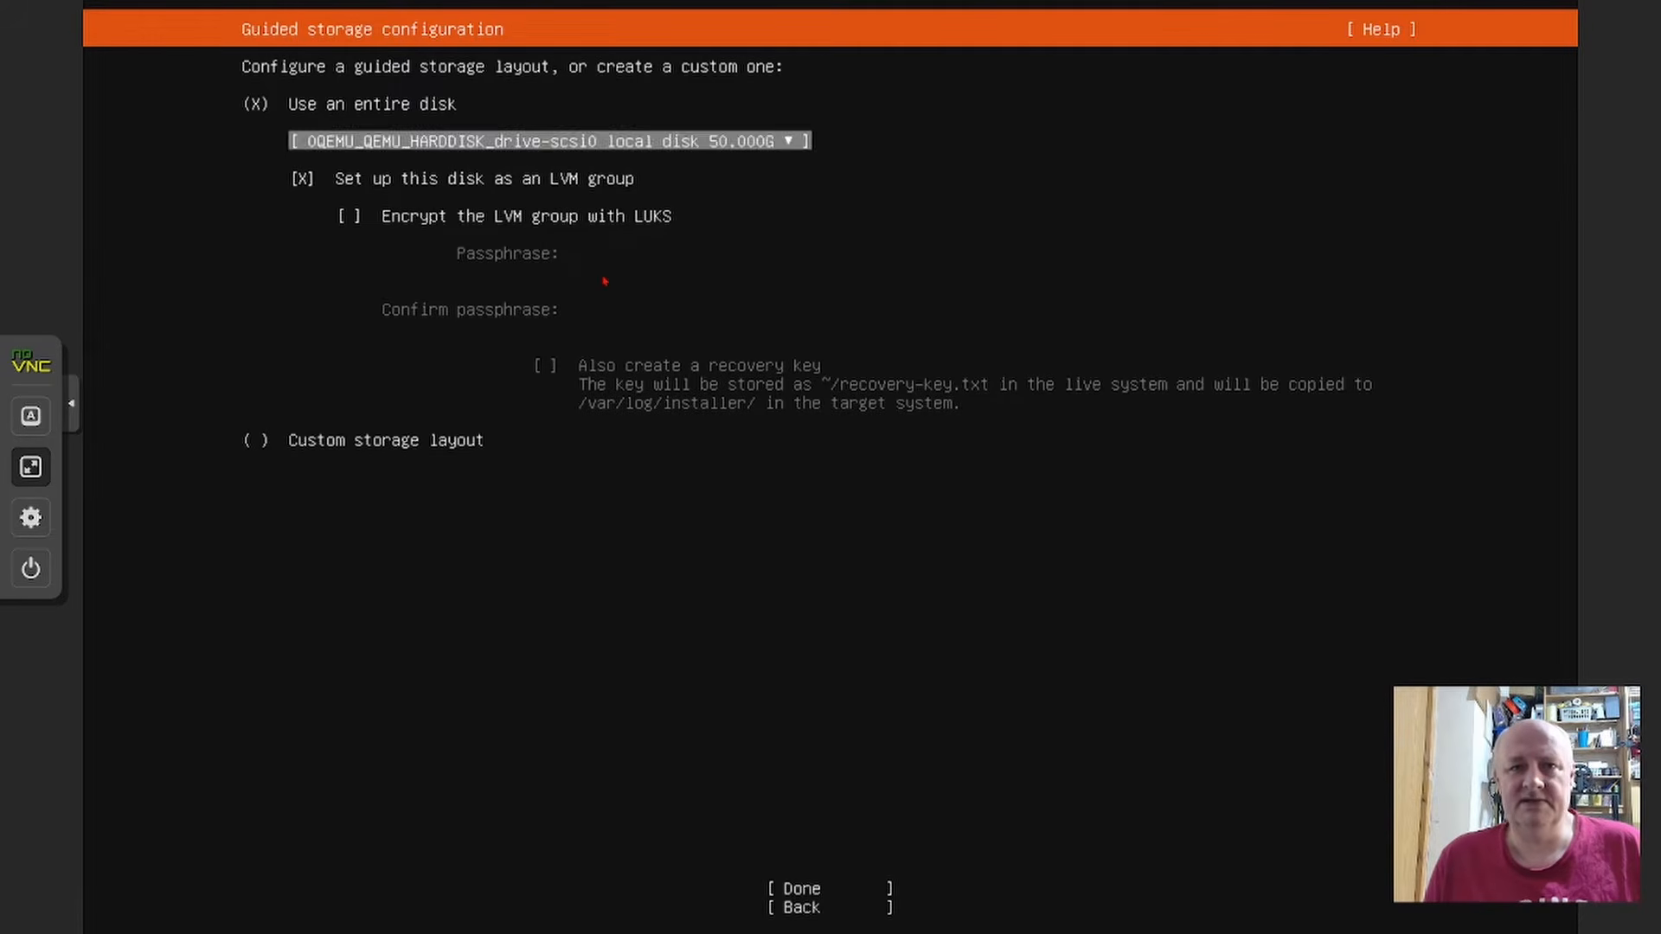
pyautogui.press('Down')
pyautogui.press('Down')
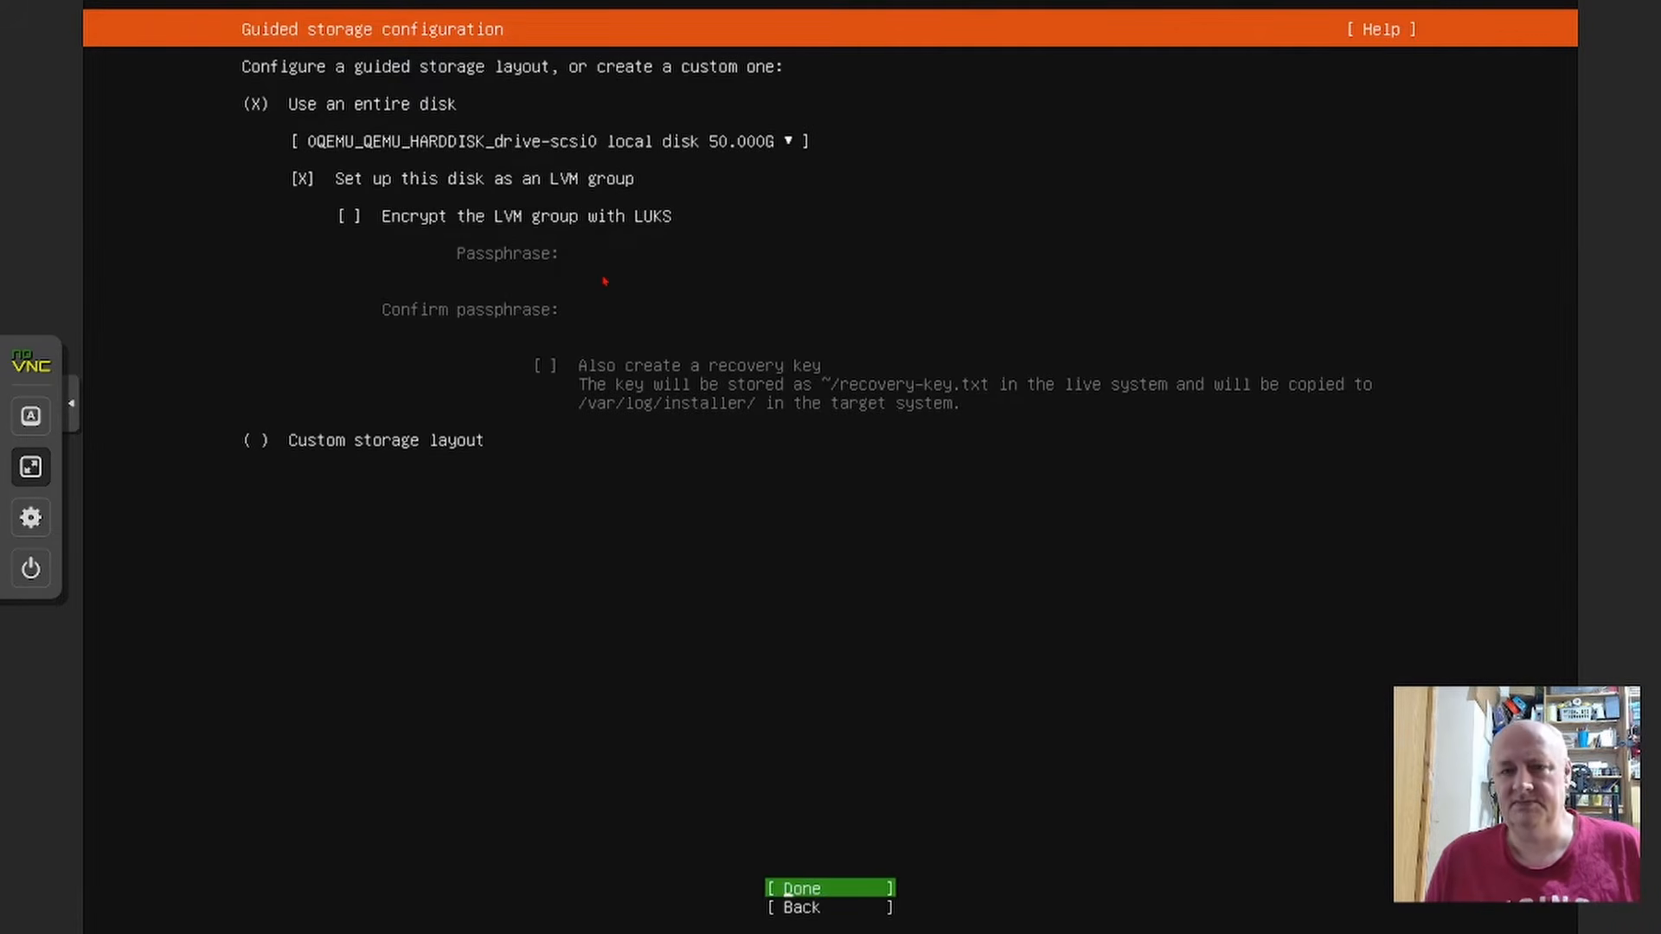
pyautogui.press('Return')
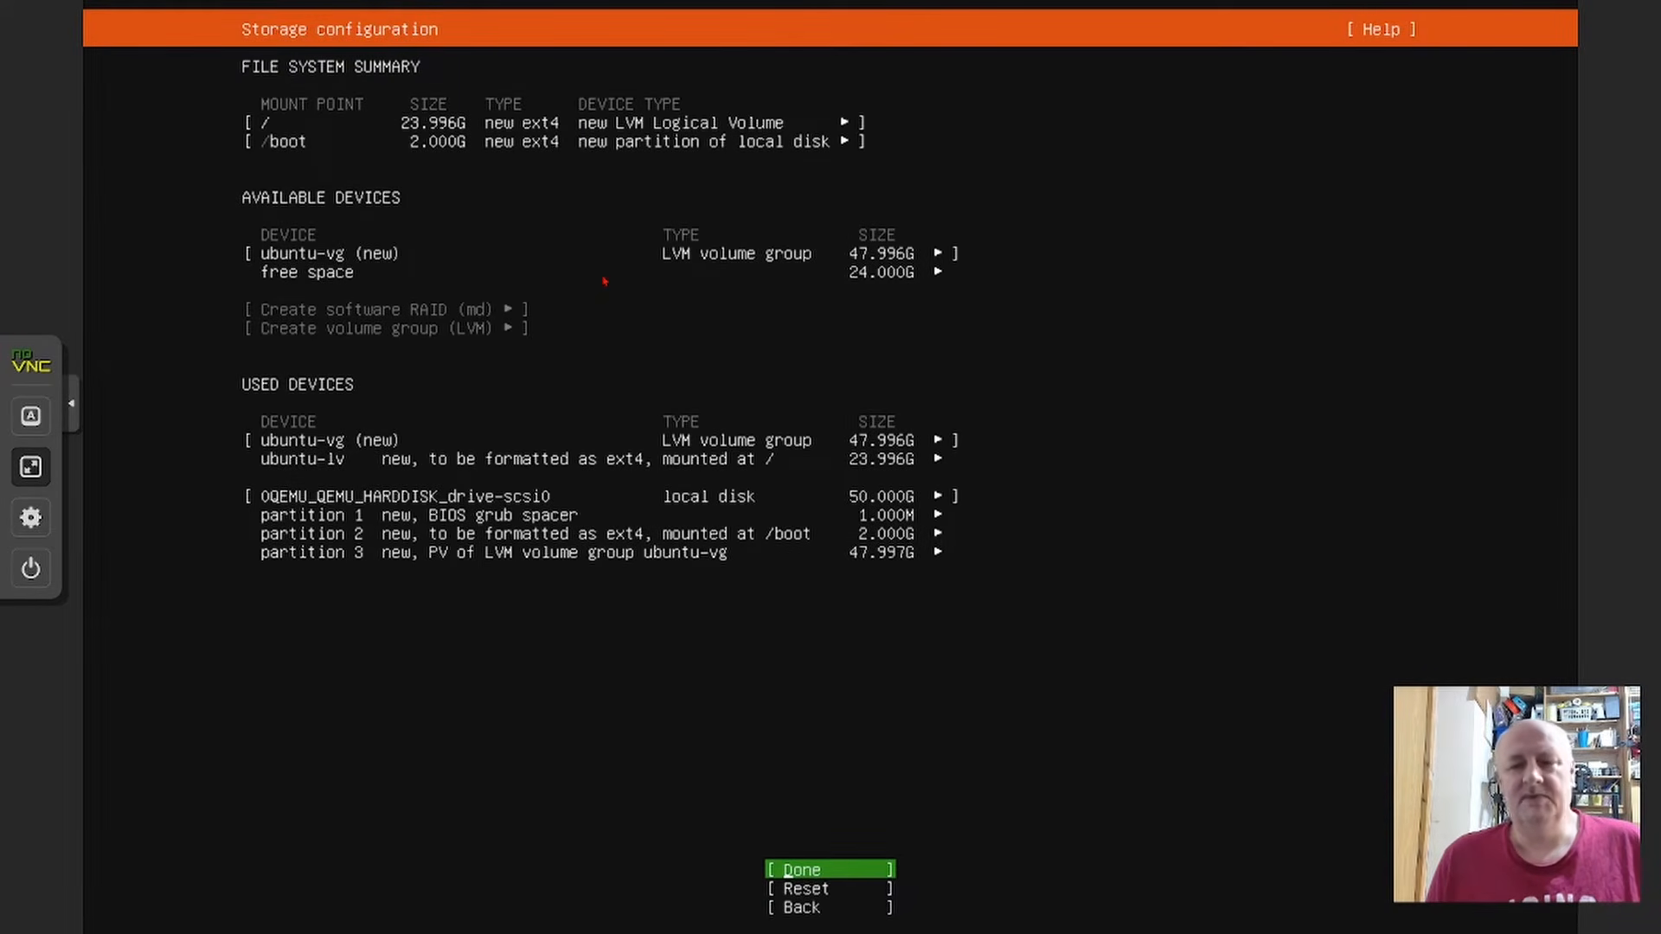
pyautogui.press('Return')
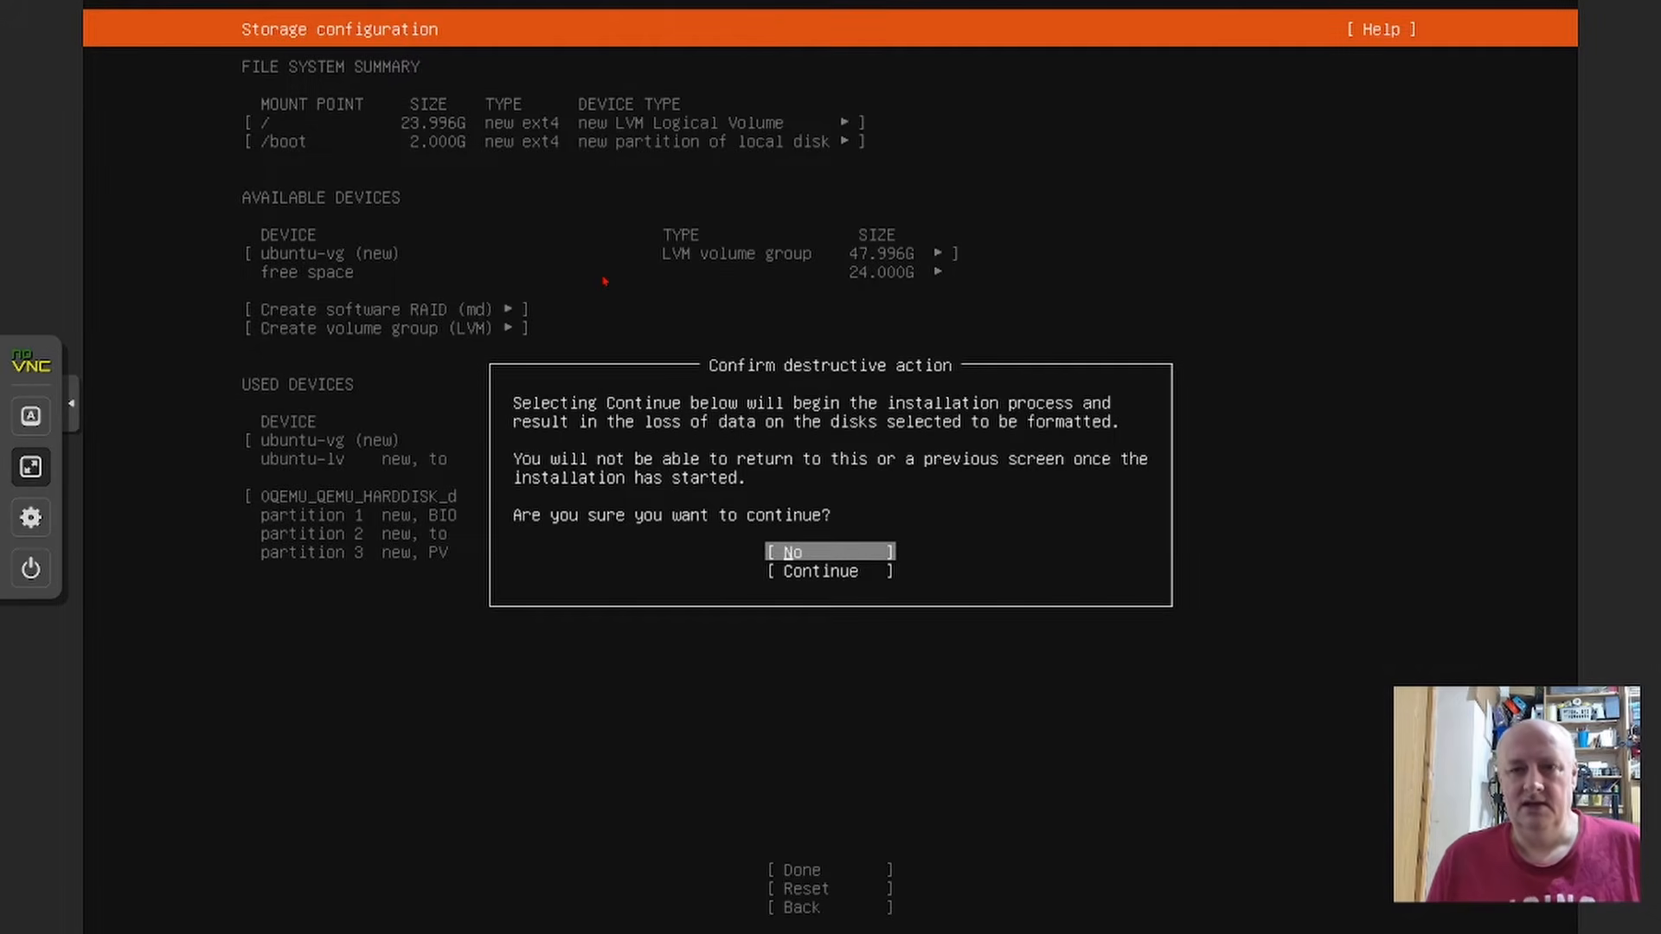
pyautogui.press('Down')
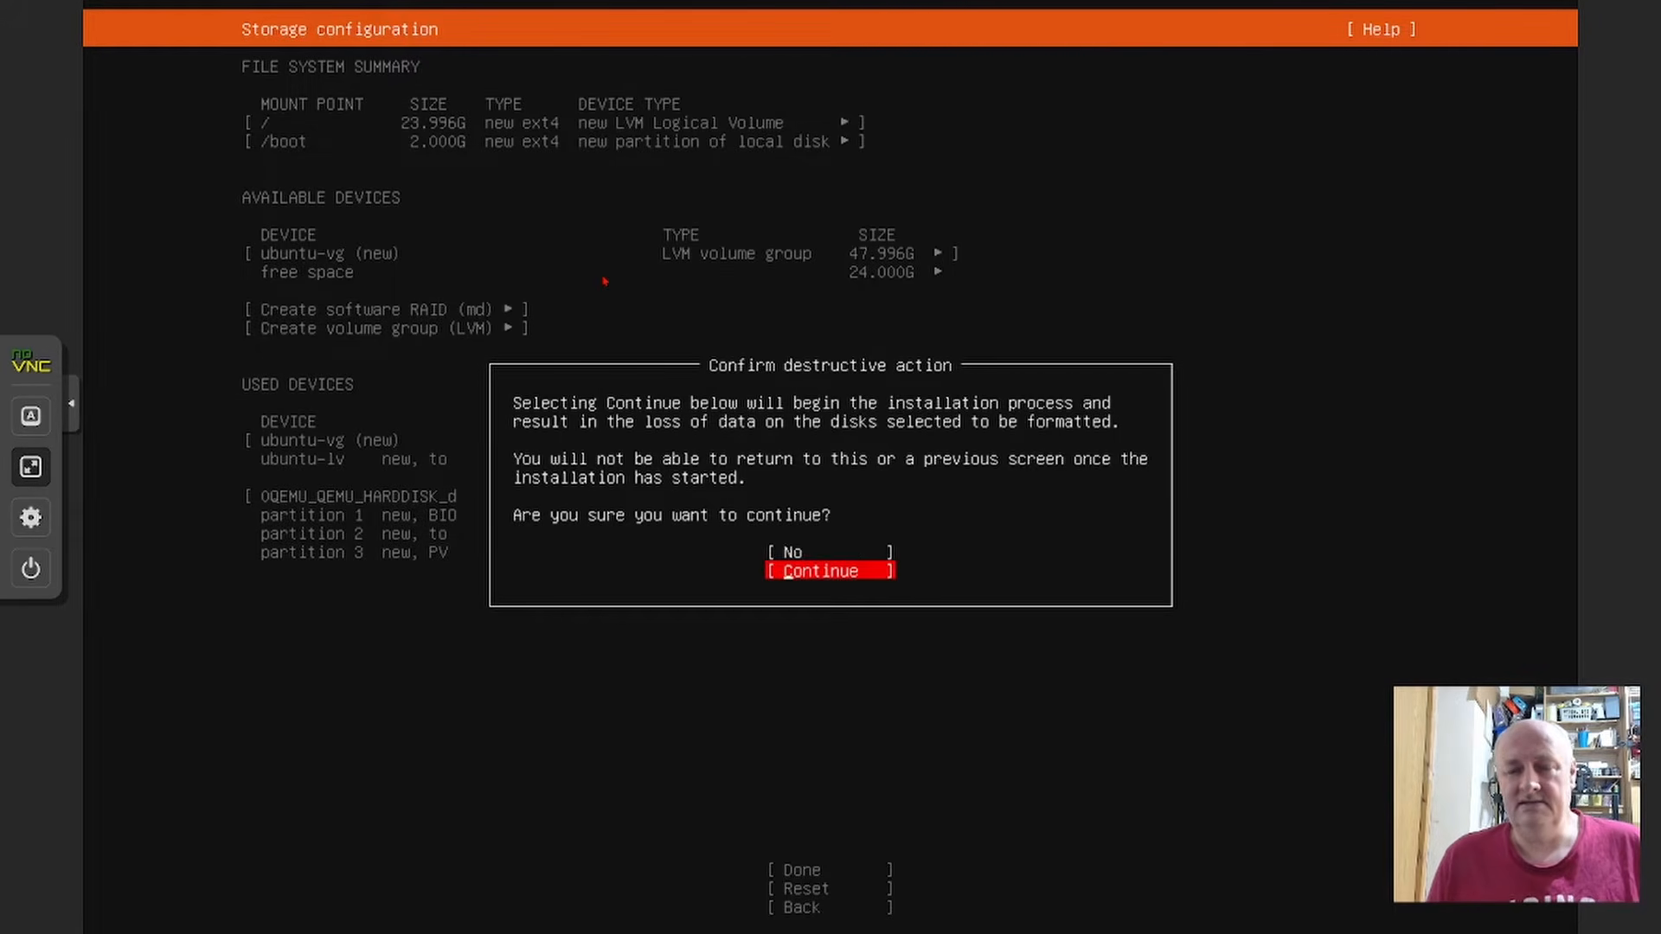
pyautogui.press('Return')
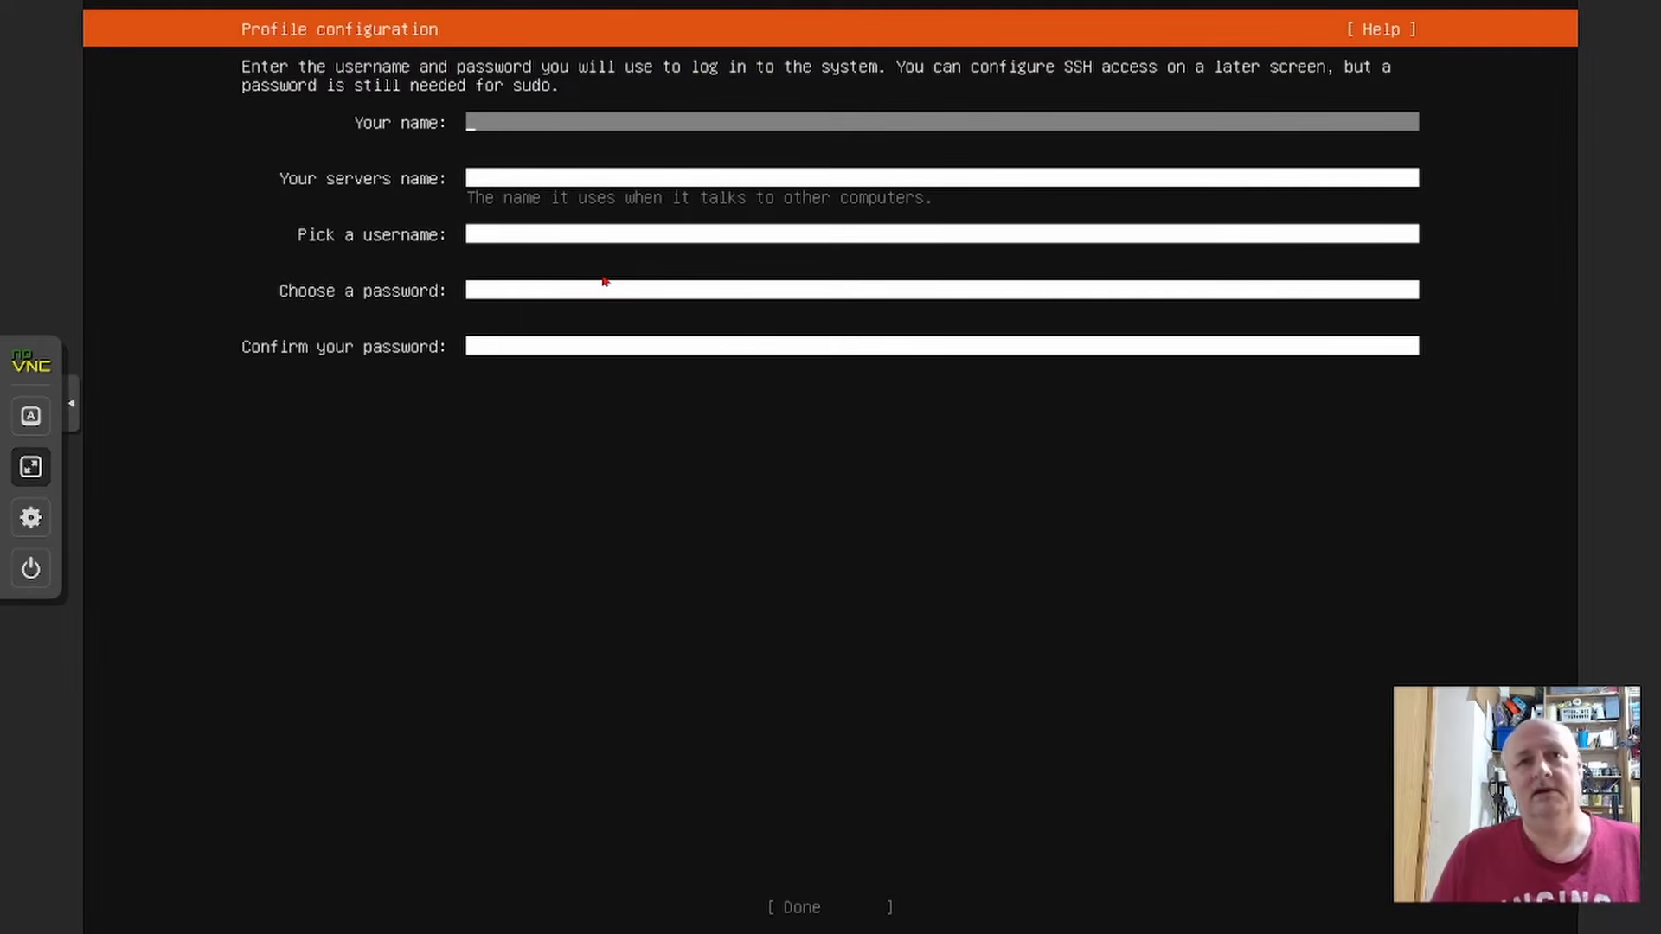
# Step: Set the profile's display name to Wrong Words in the installer's profile configuration
pyautogui.write('Wron')
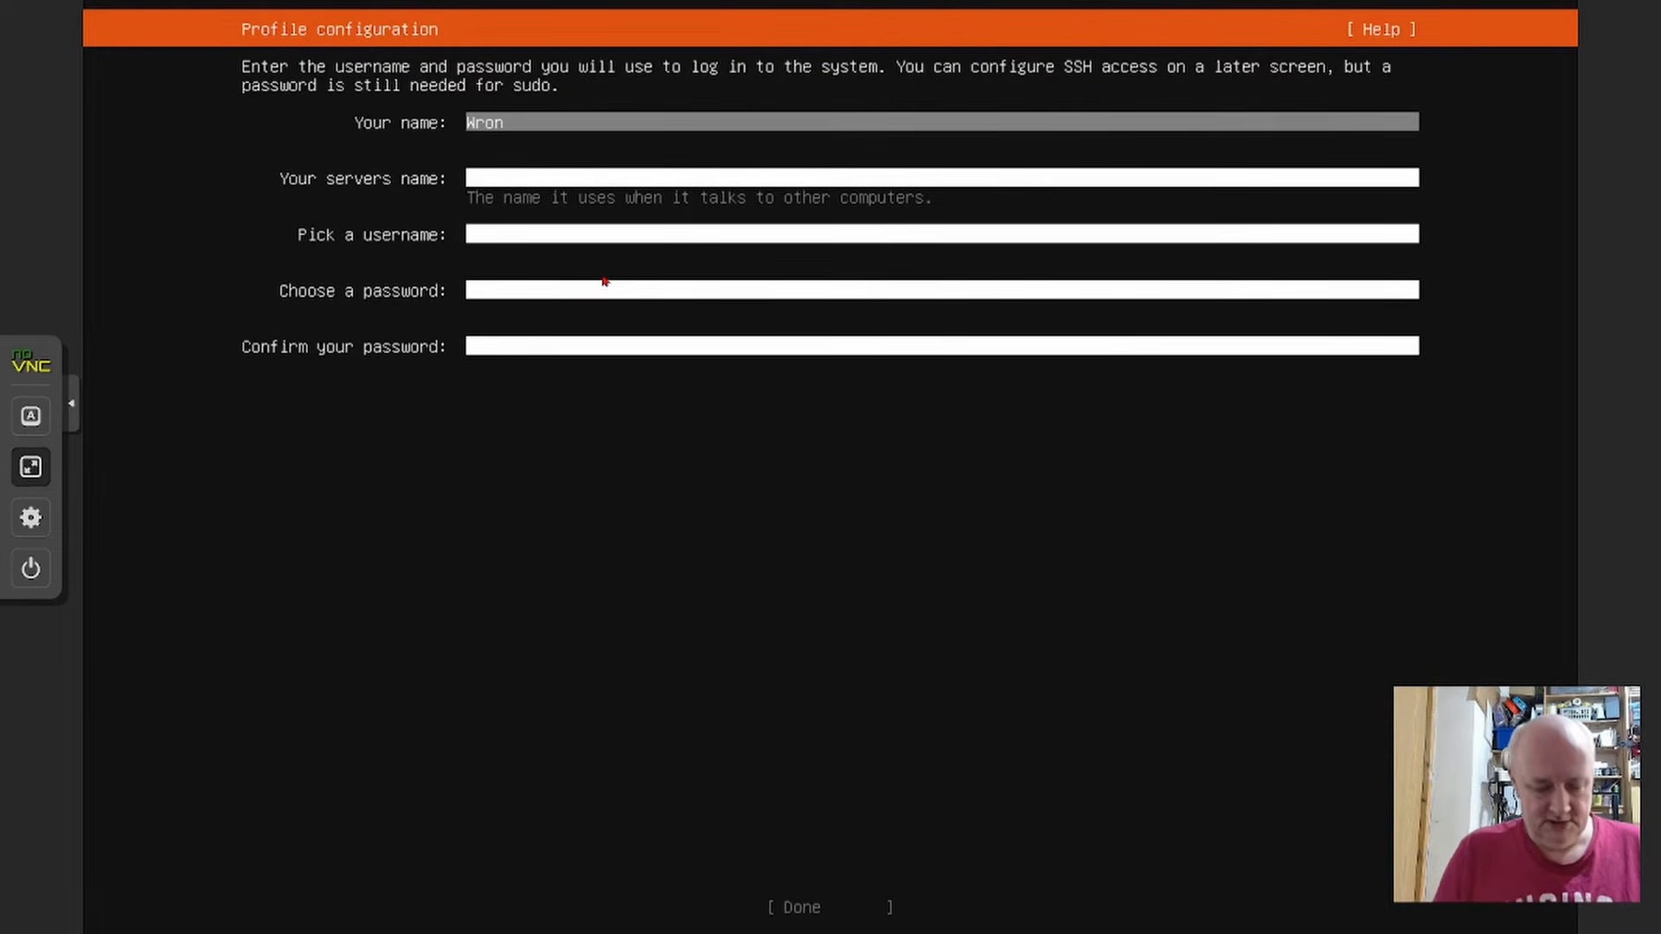
pyautogui.write('g Wo')
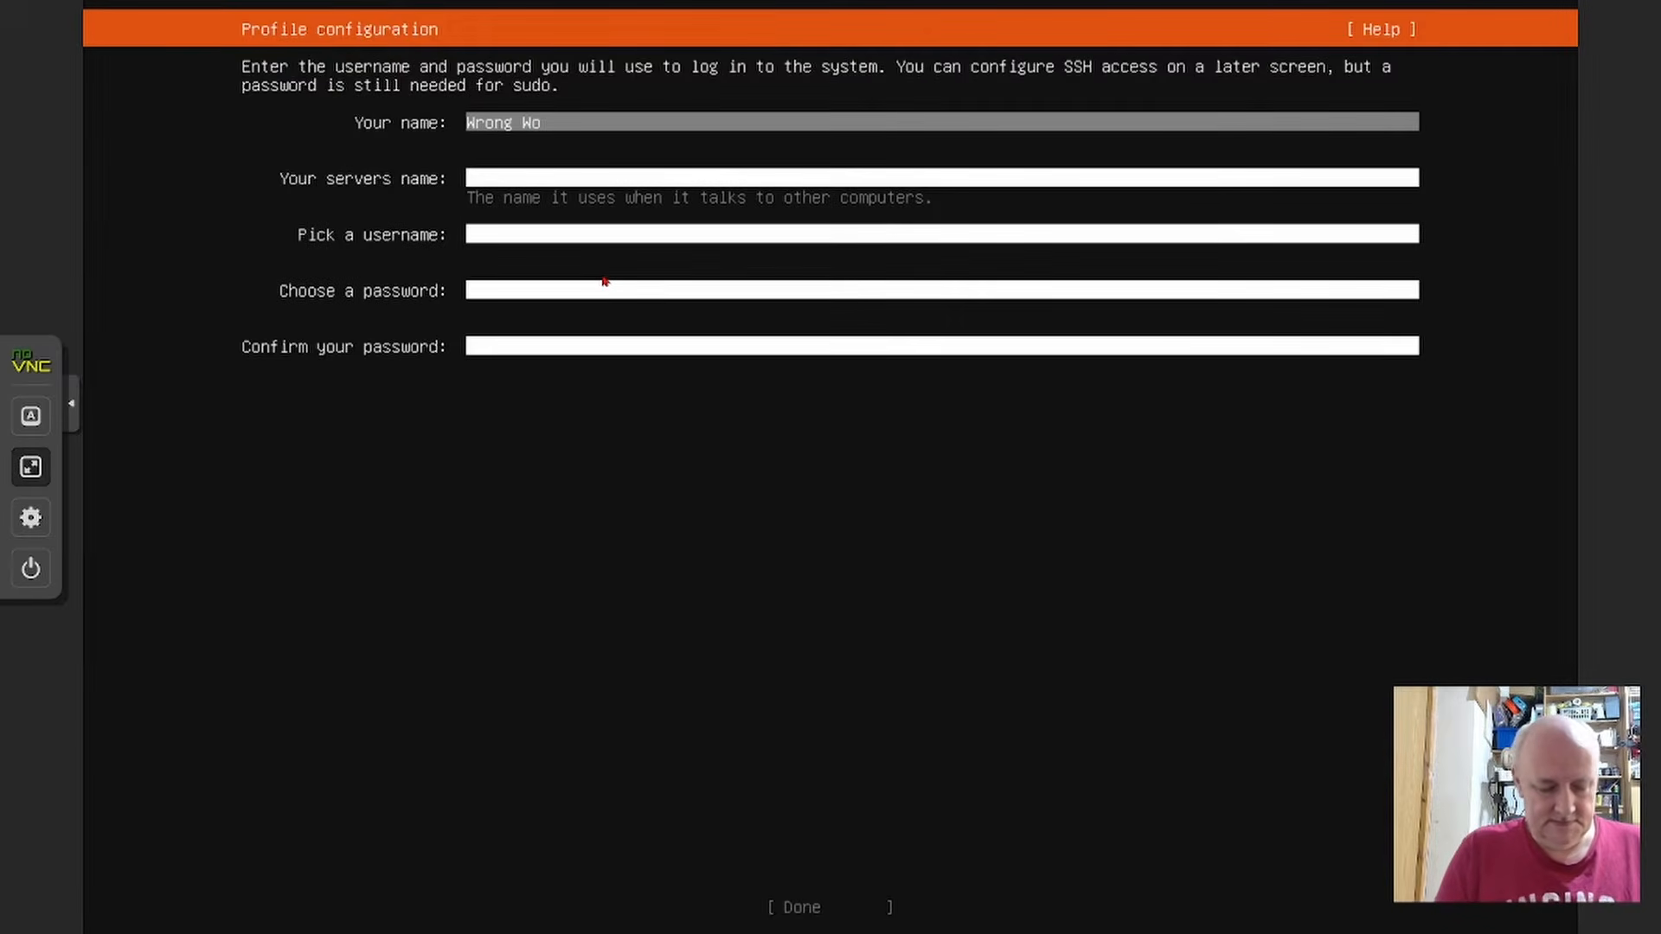
pyautogui.write('rds')
pyautogui.press('Tab')
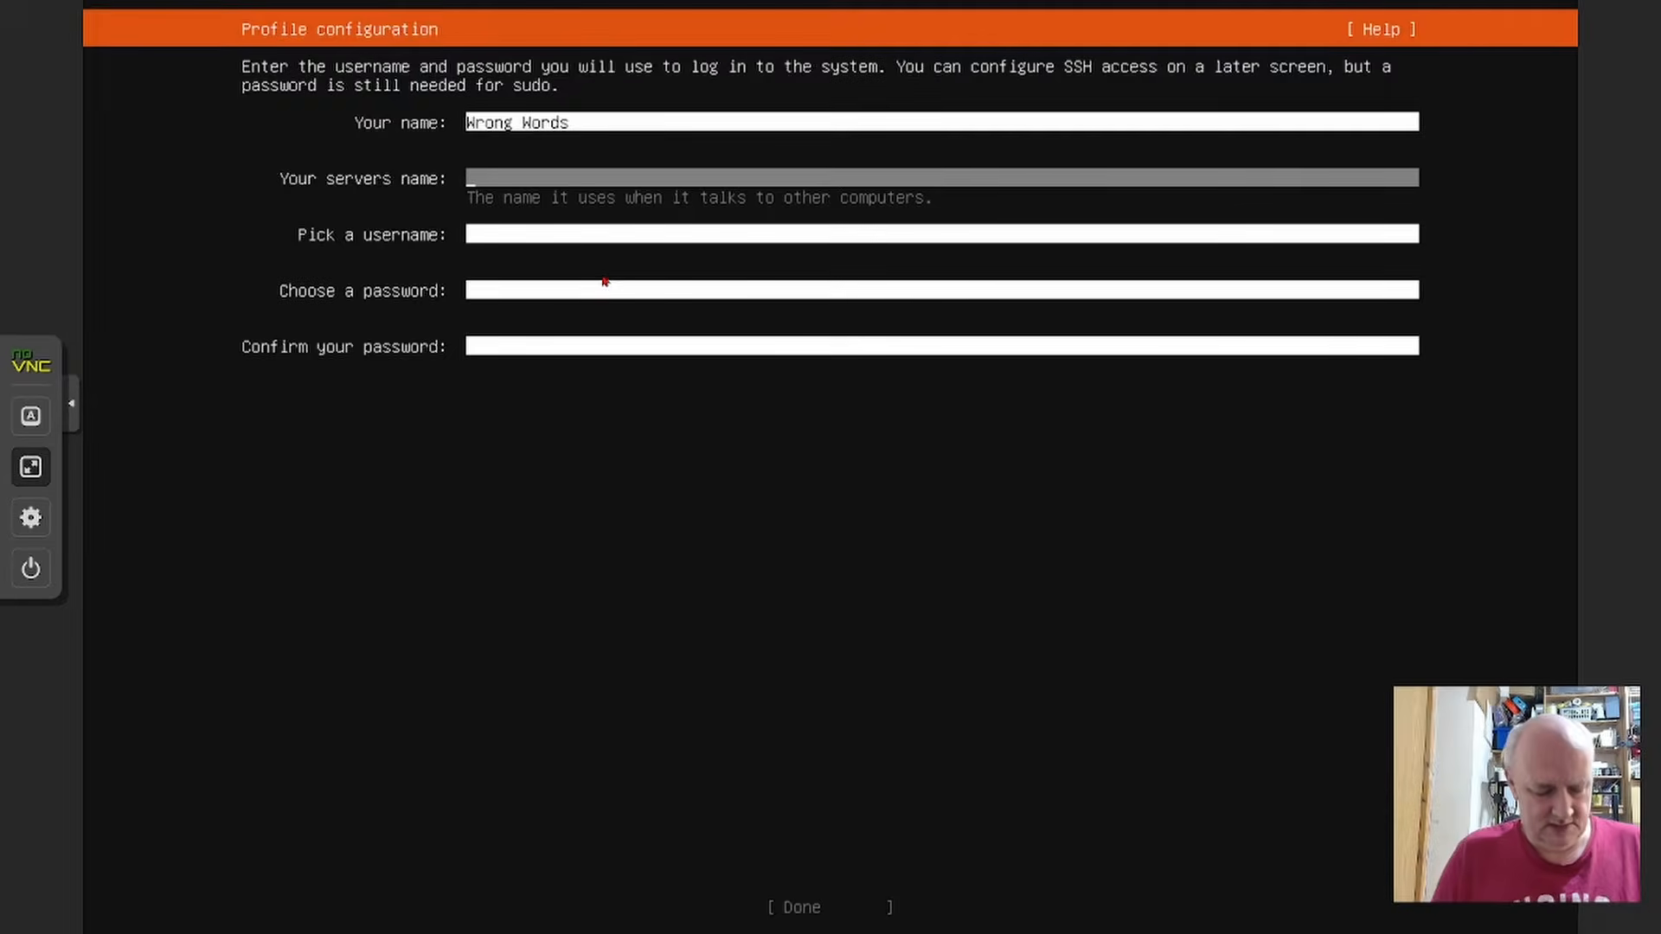
# Step: Set the server's name to z2mqtt and the login username to wwop
pyautogui.write('W')
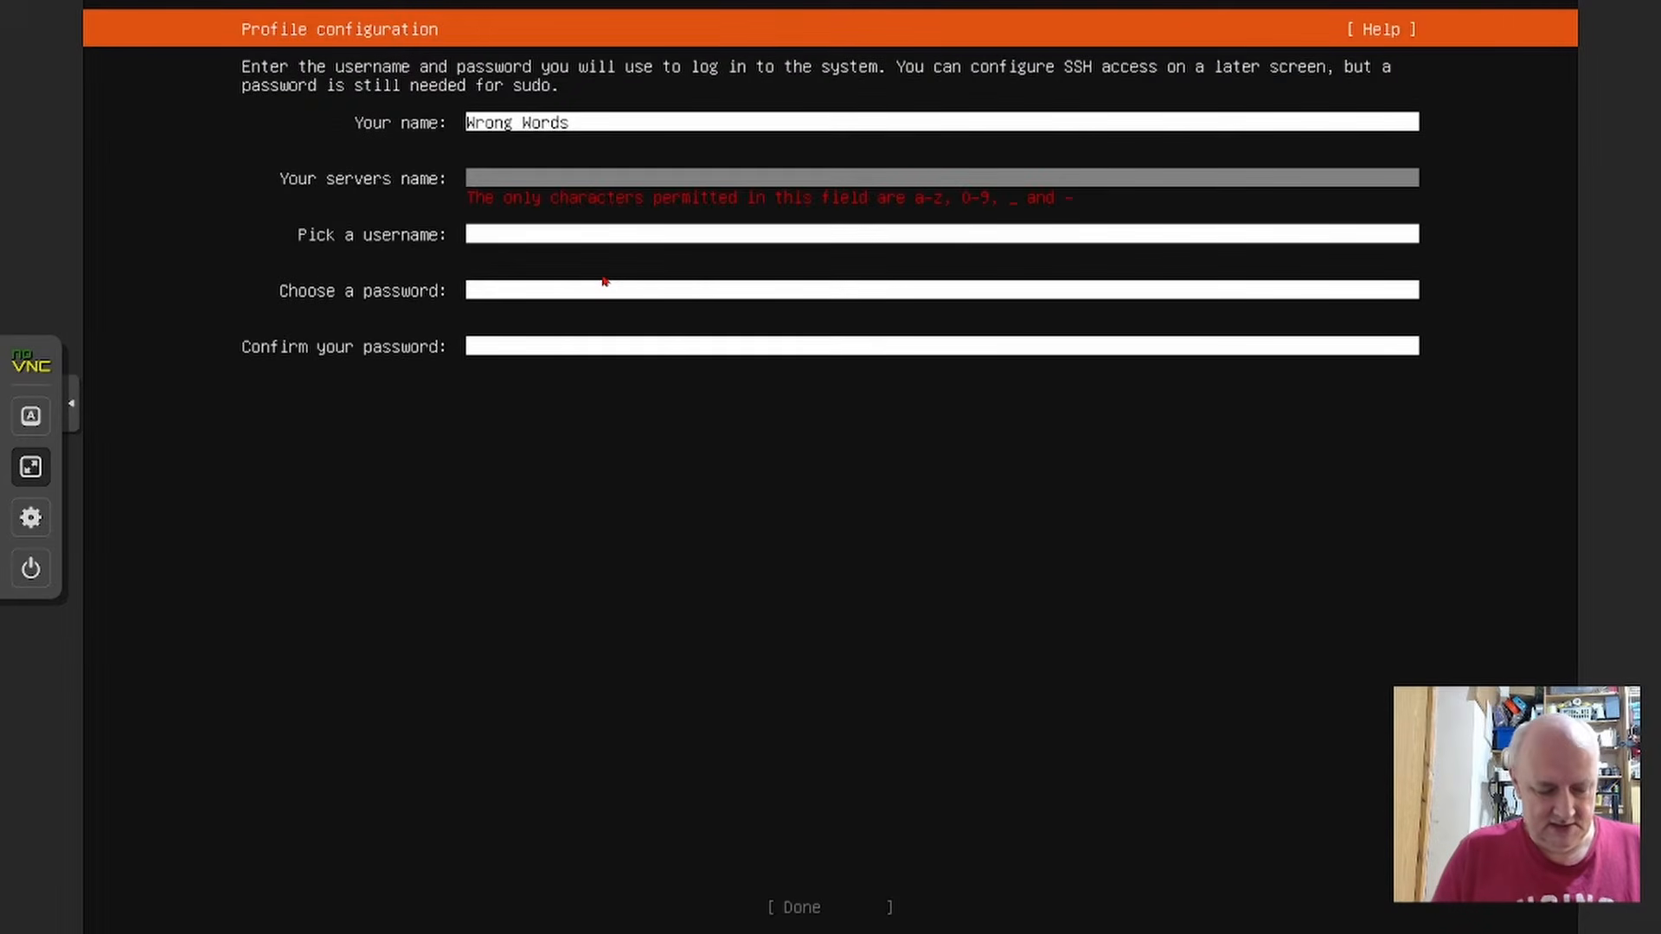
pyautogui.write('2')
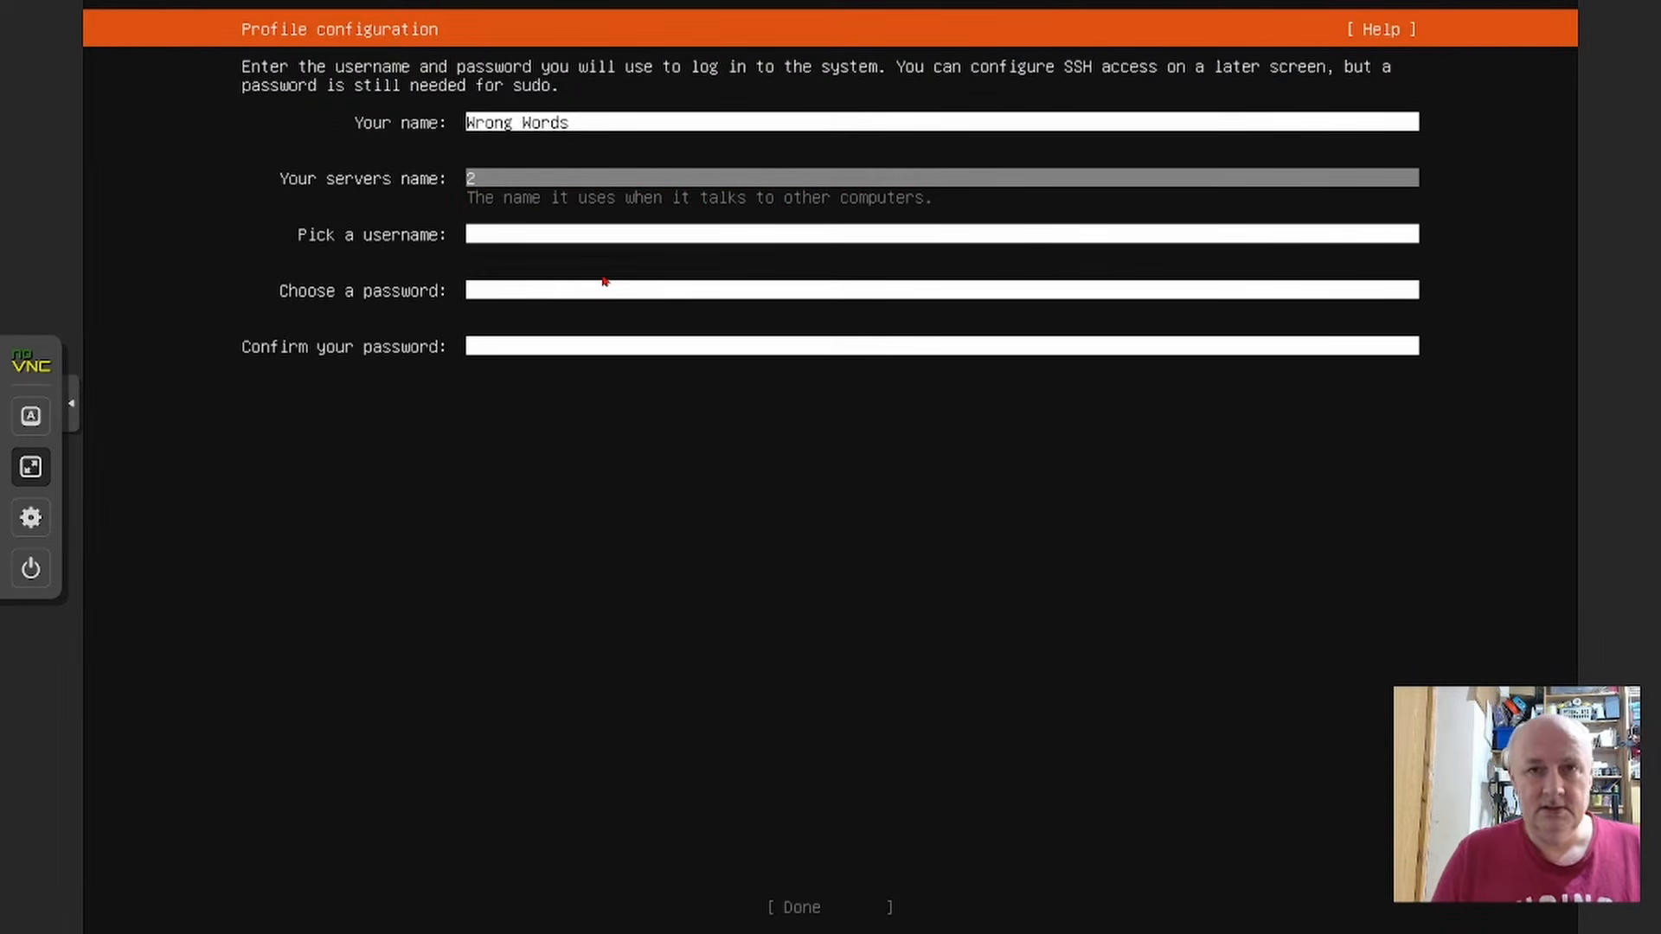
pyautogui.press('BackSpace')
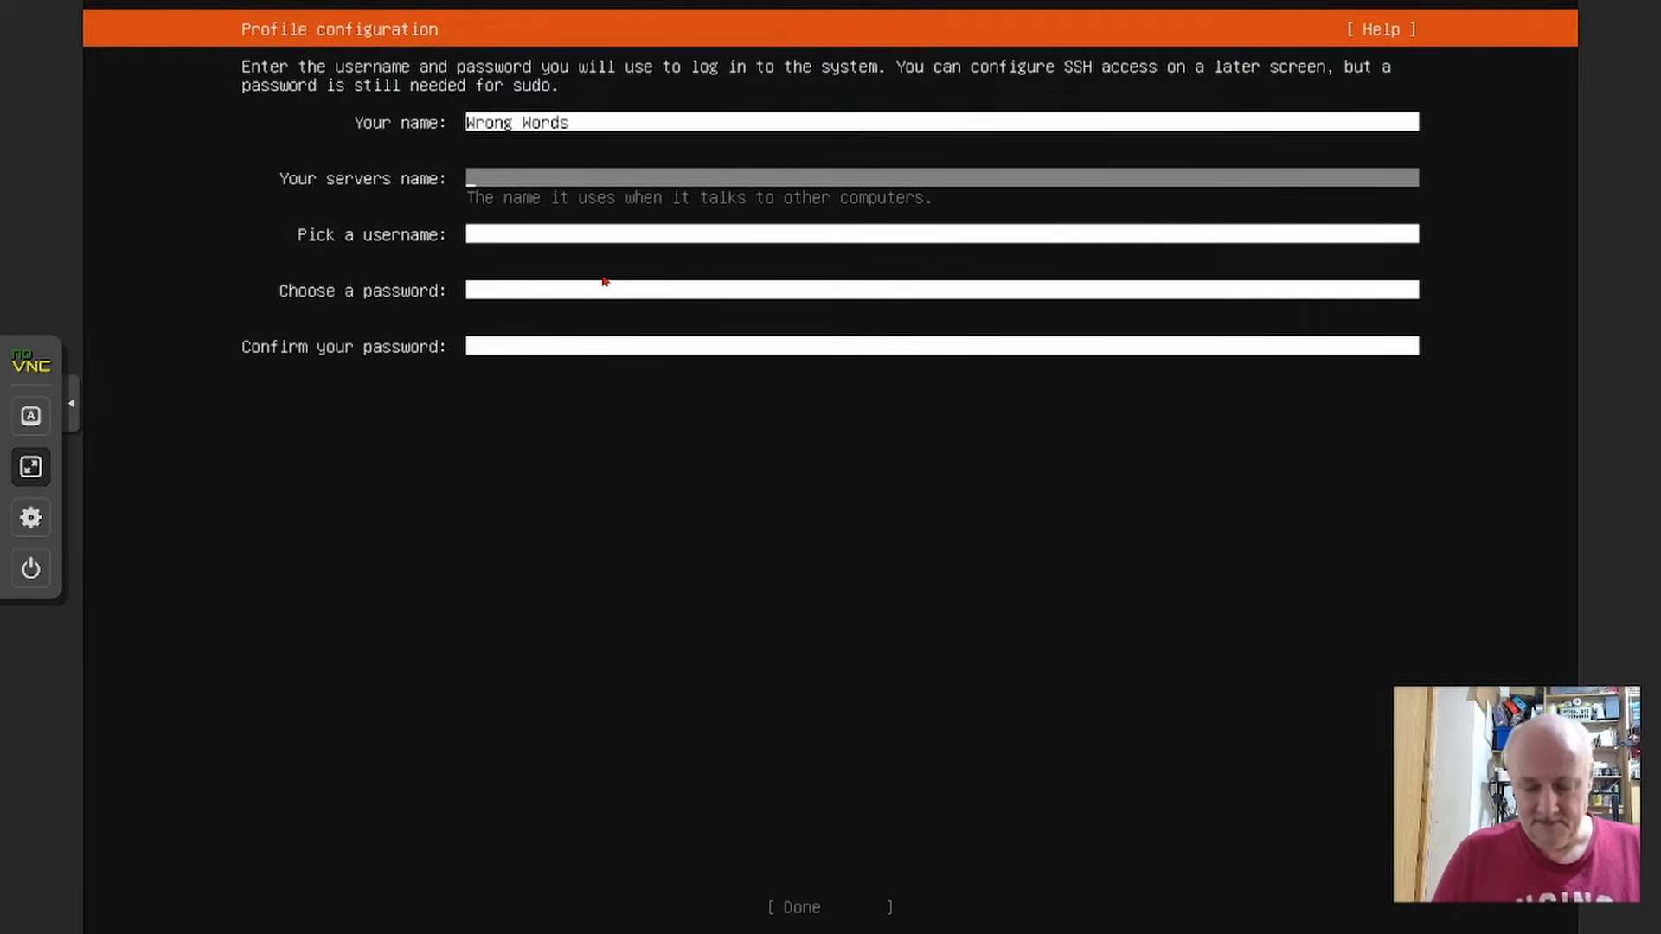
pyautogui.write('z')
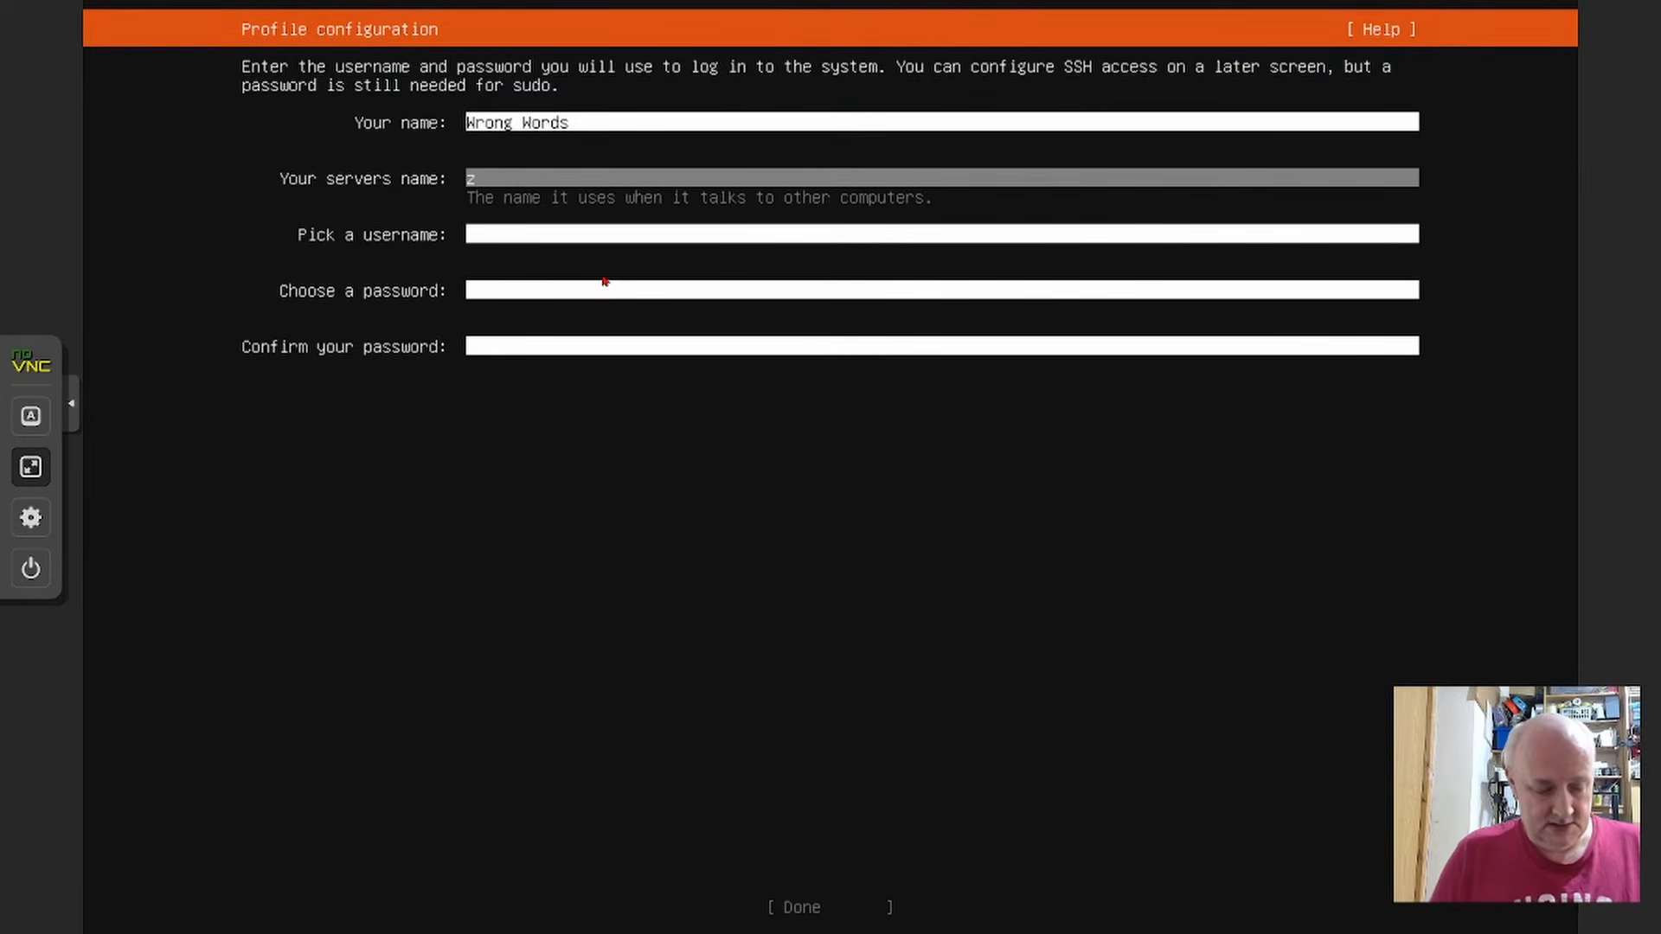
pyautogui.write('2mqtt')
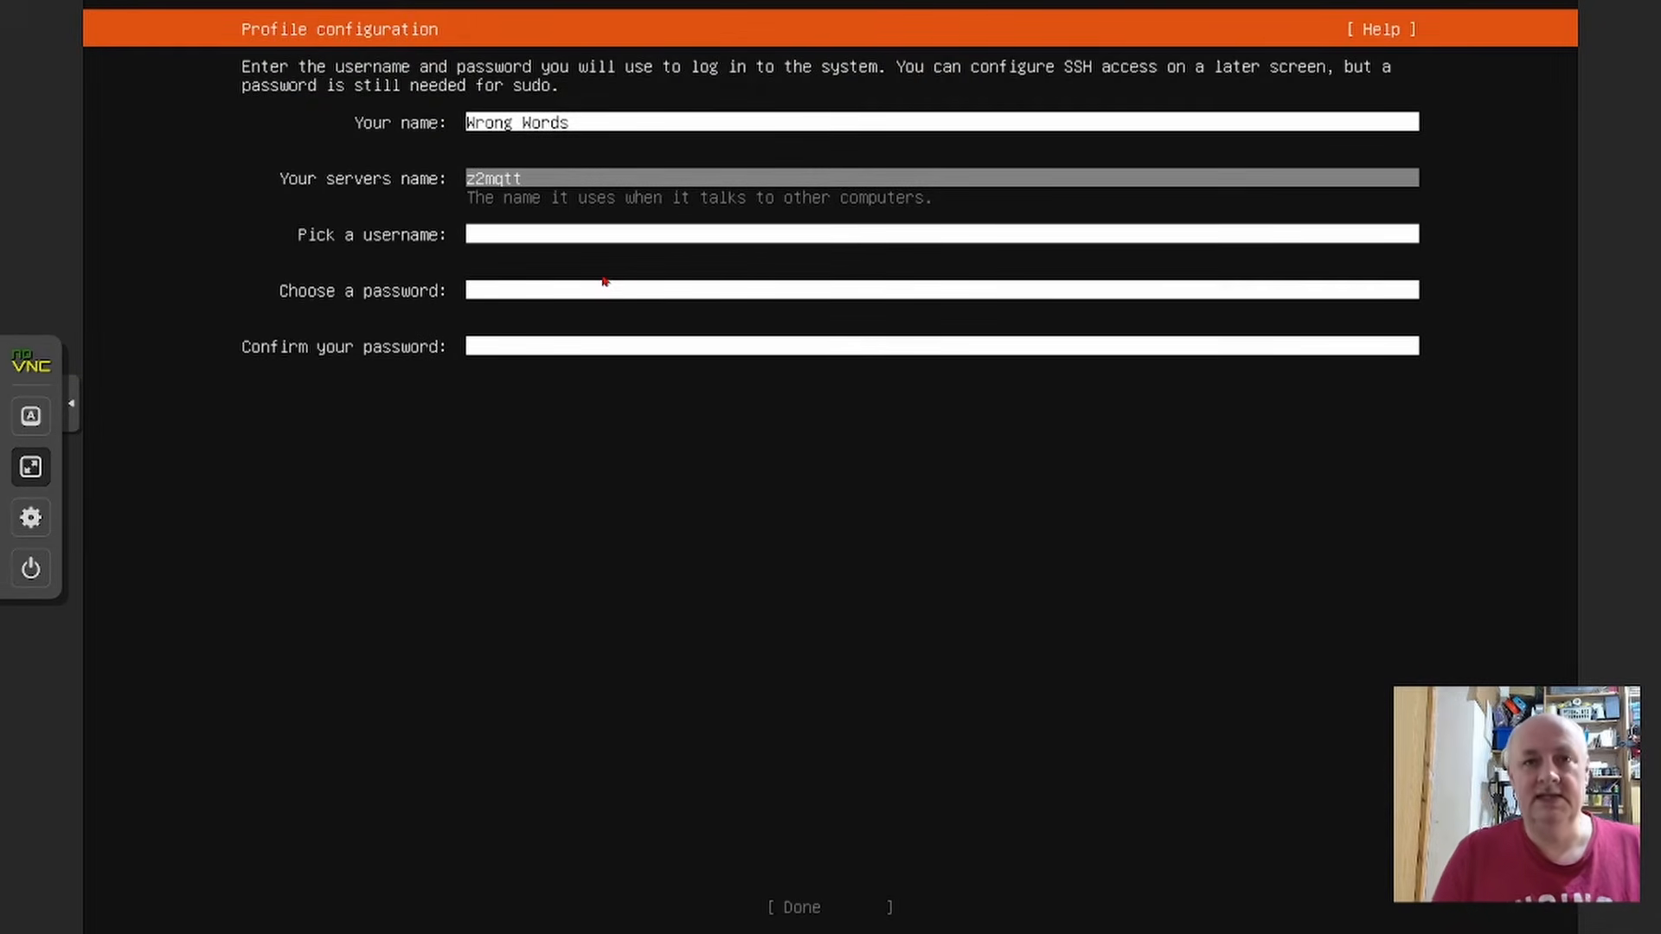
pyautogui.press('Tab')
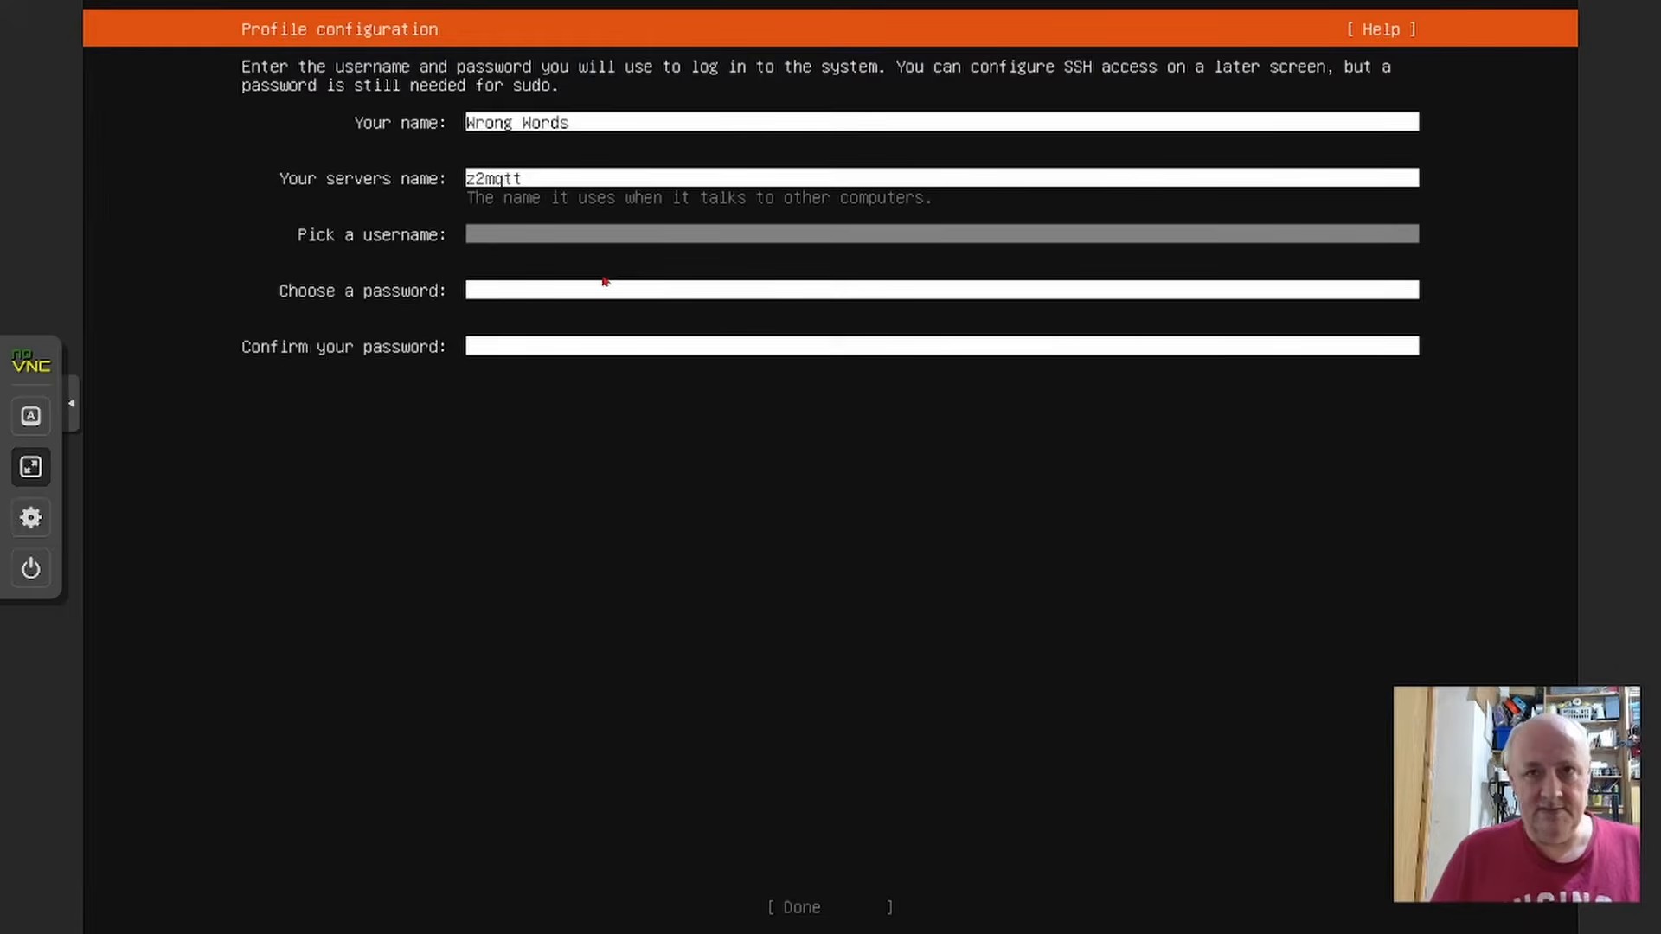
pyautogui.write('wwop')
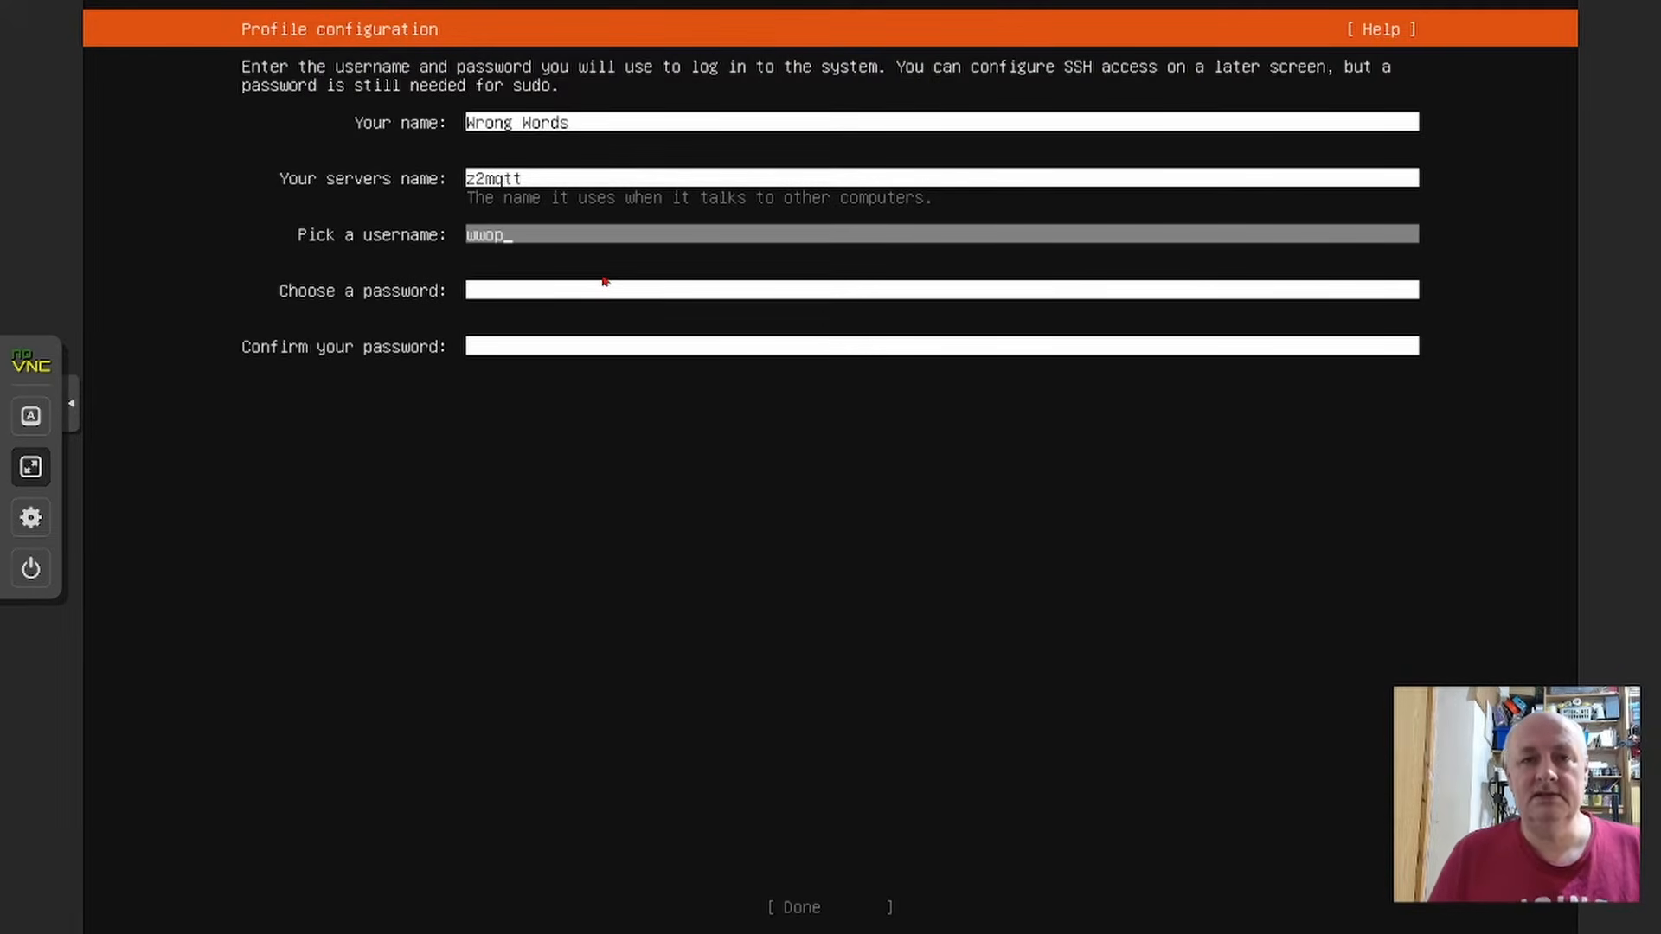
pyautogui.press('Tab')
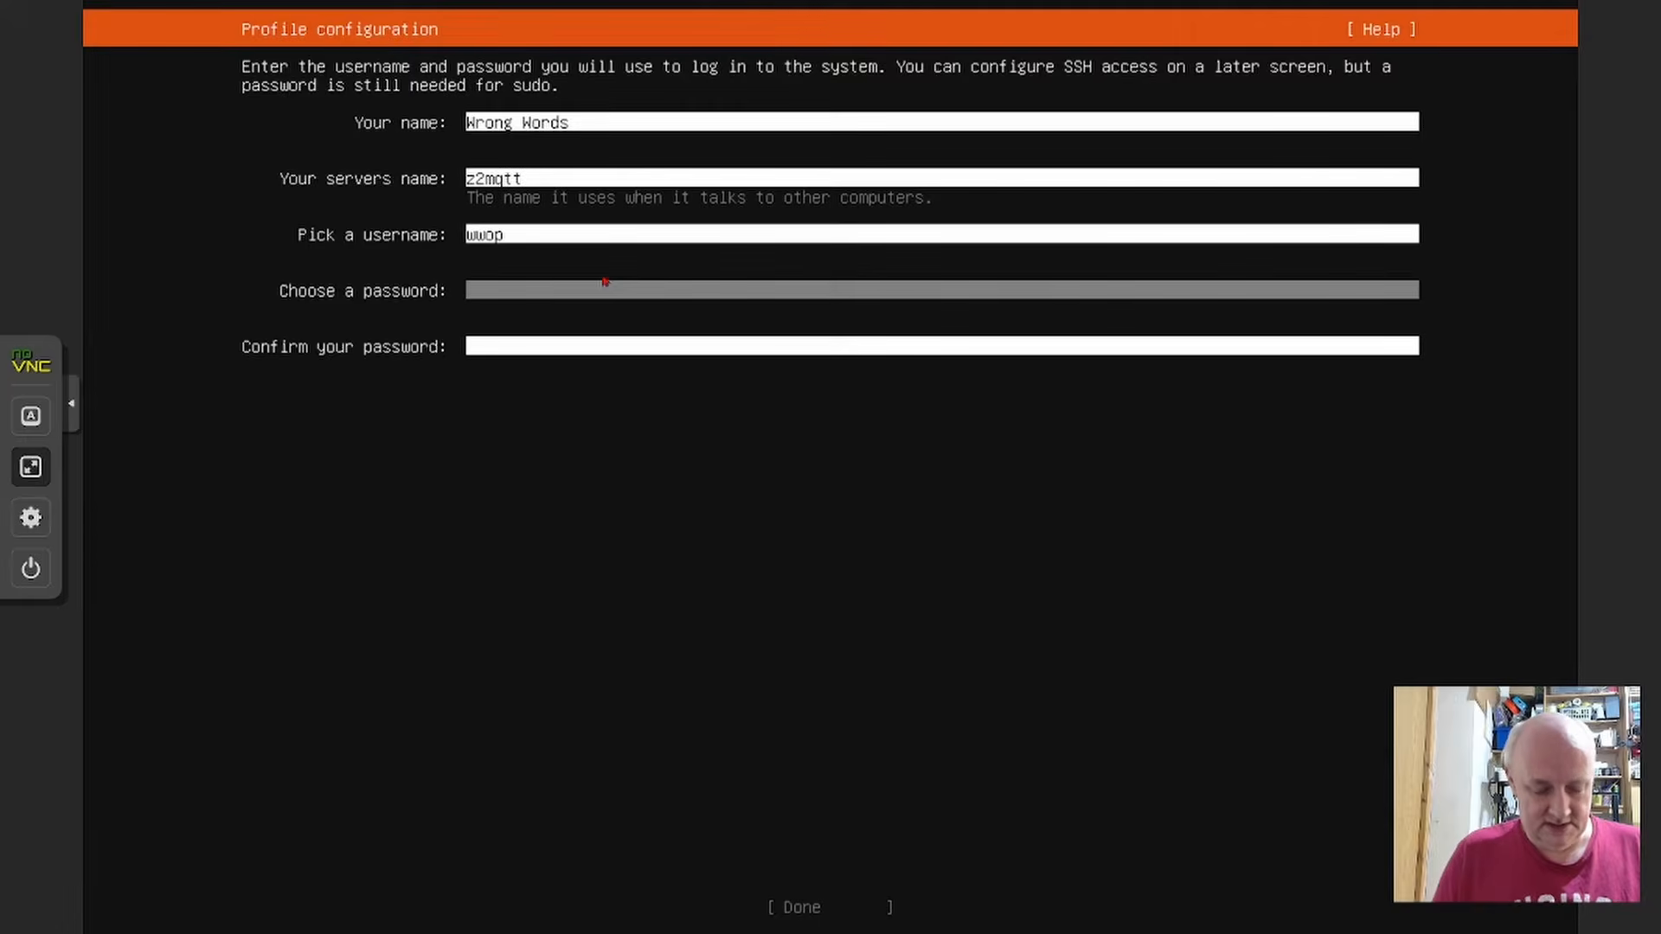
pyautogui.write('***')
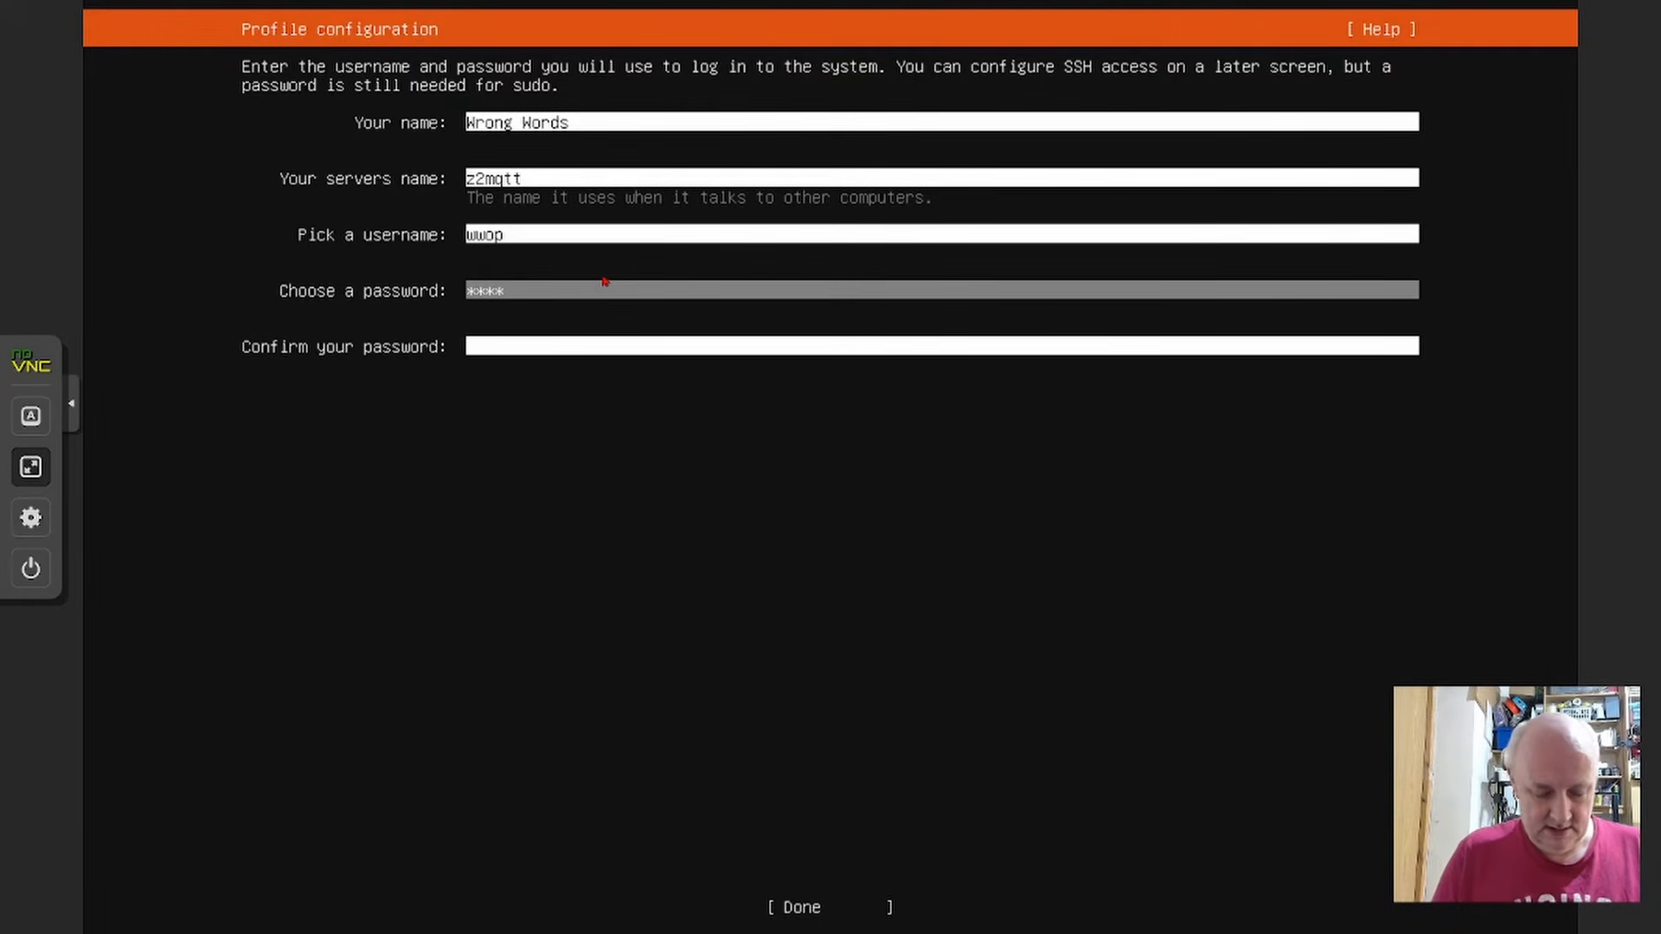
pyautogui.write('***')
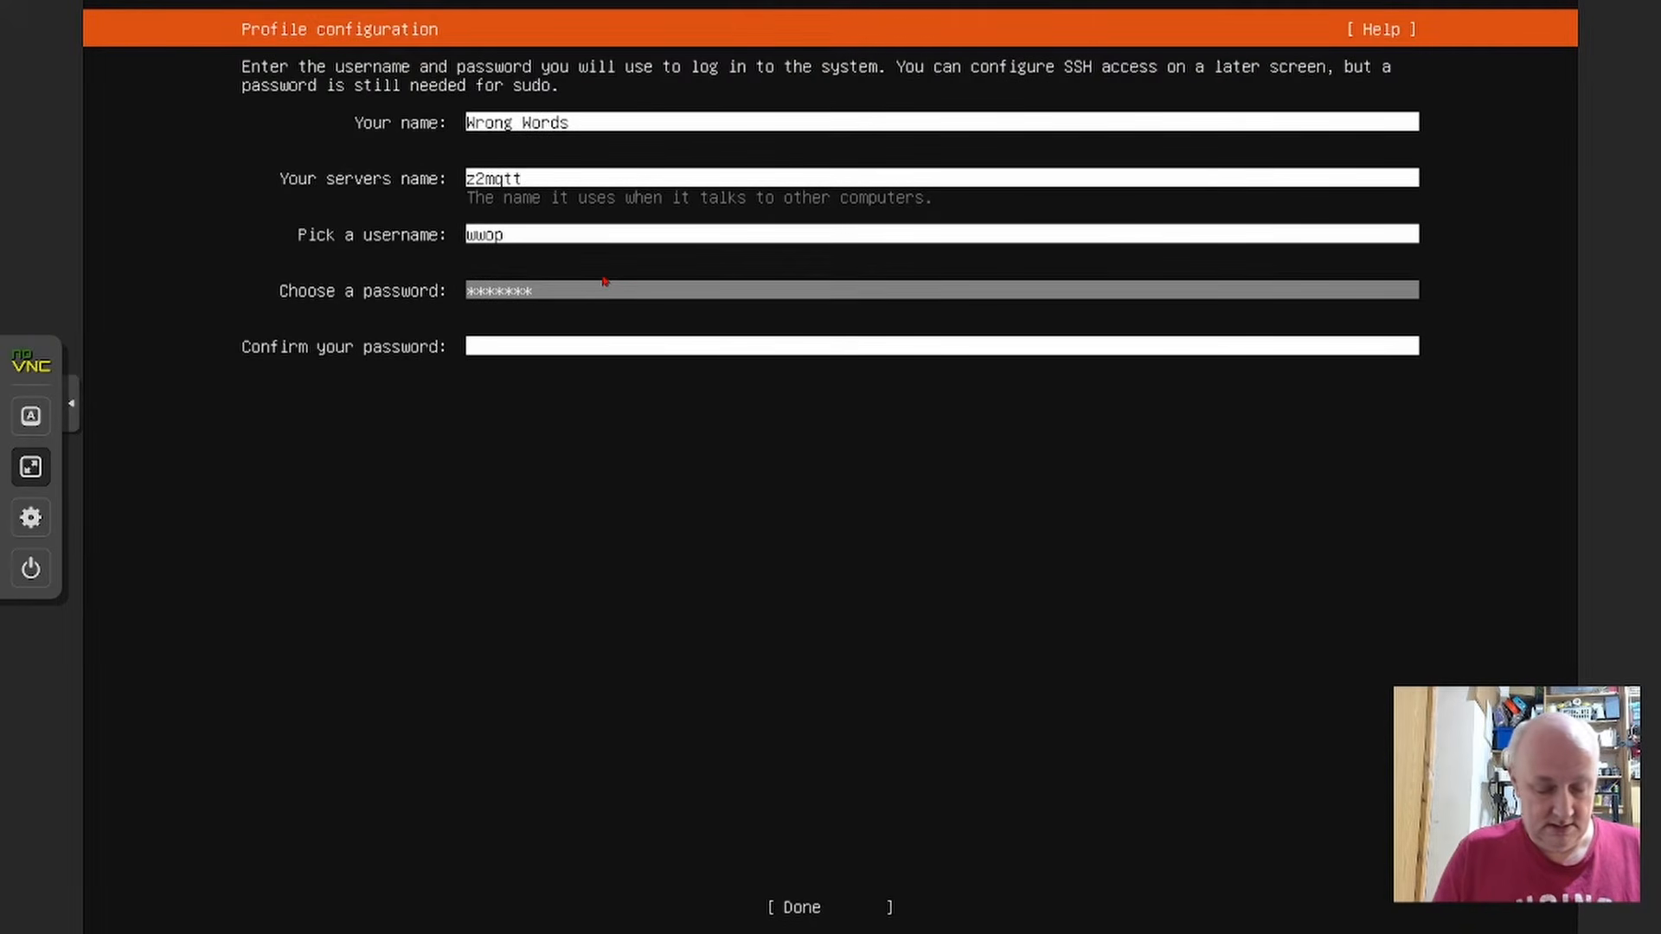
pyautogui.write('**')
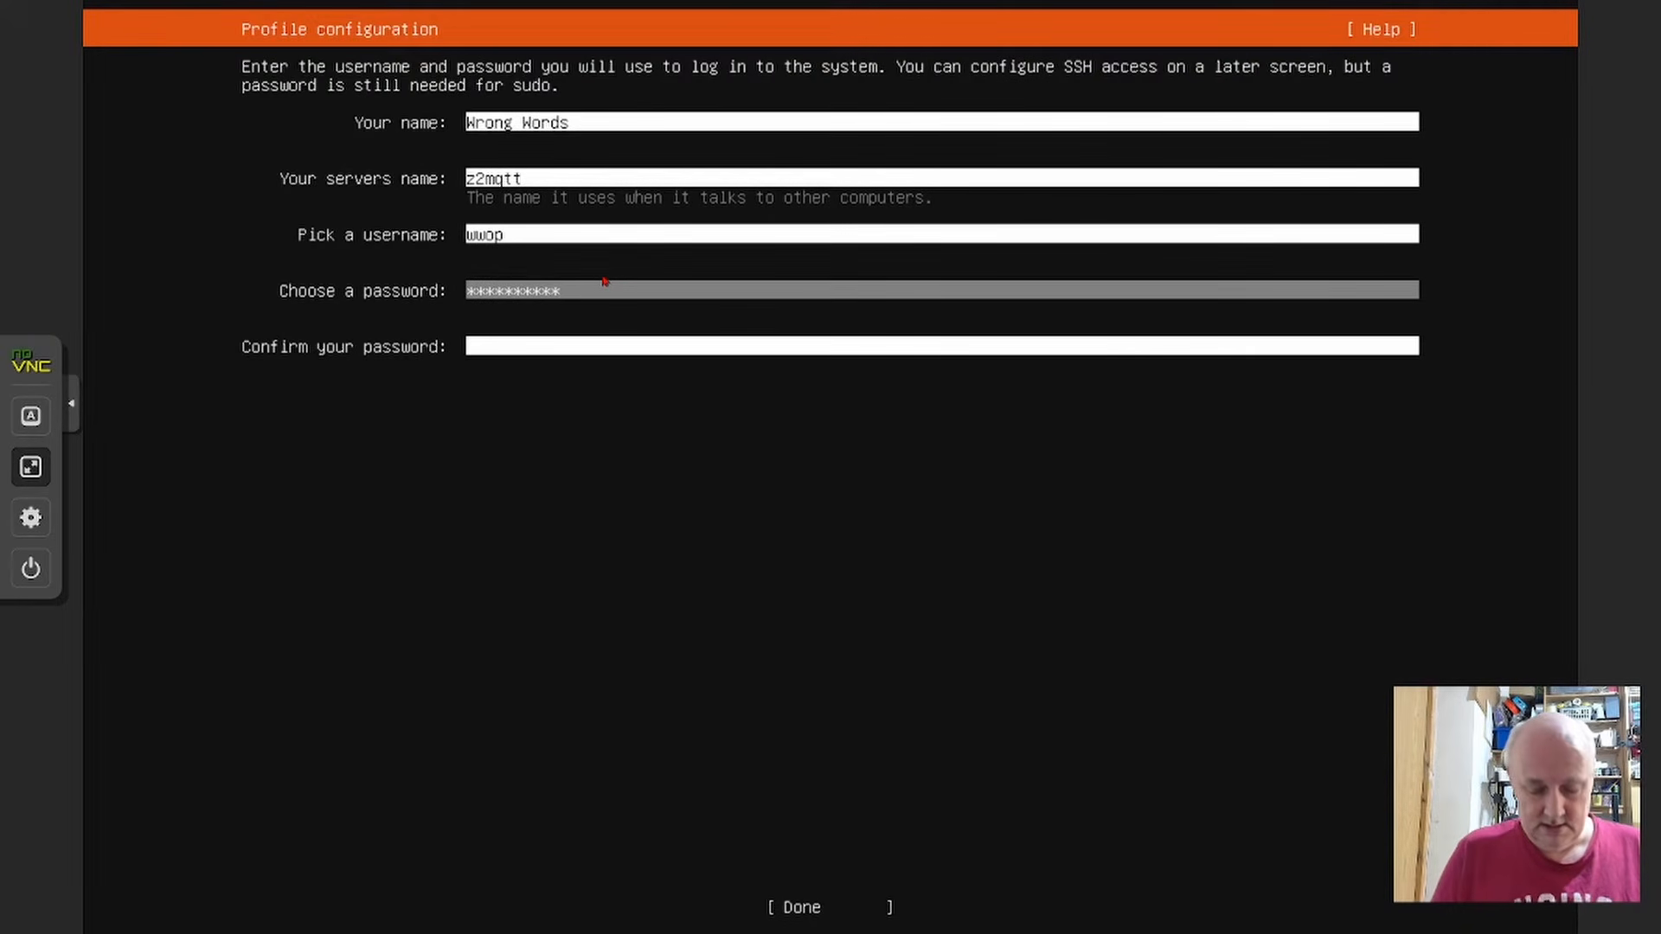
pyautogui.press('BackSpace')
pyautogui.press('BackSpace')
pyautogui.press('BackSpace')
pyautogui.press('BackSpace')
pyautogui.press('BackSpace')
pyautogui.press('BackSpace')
pyautogui.press('BackSpace')
pyautogui.press('BackSpace')
pyautogui.press('BackSpace')
pyautogui.press('BackSpace')
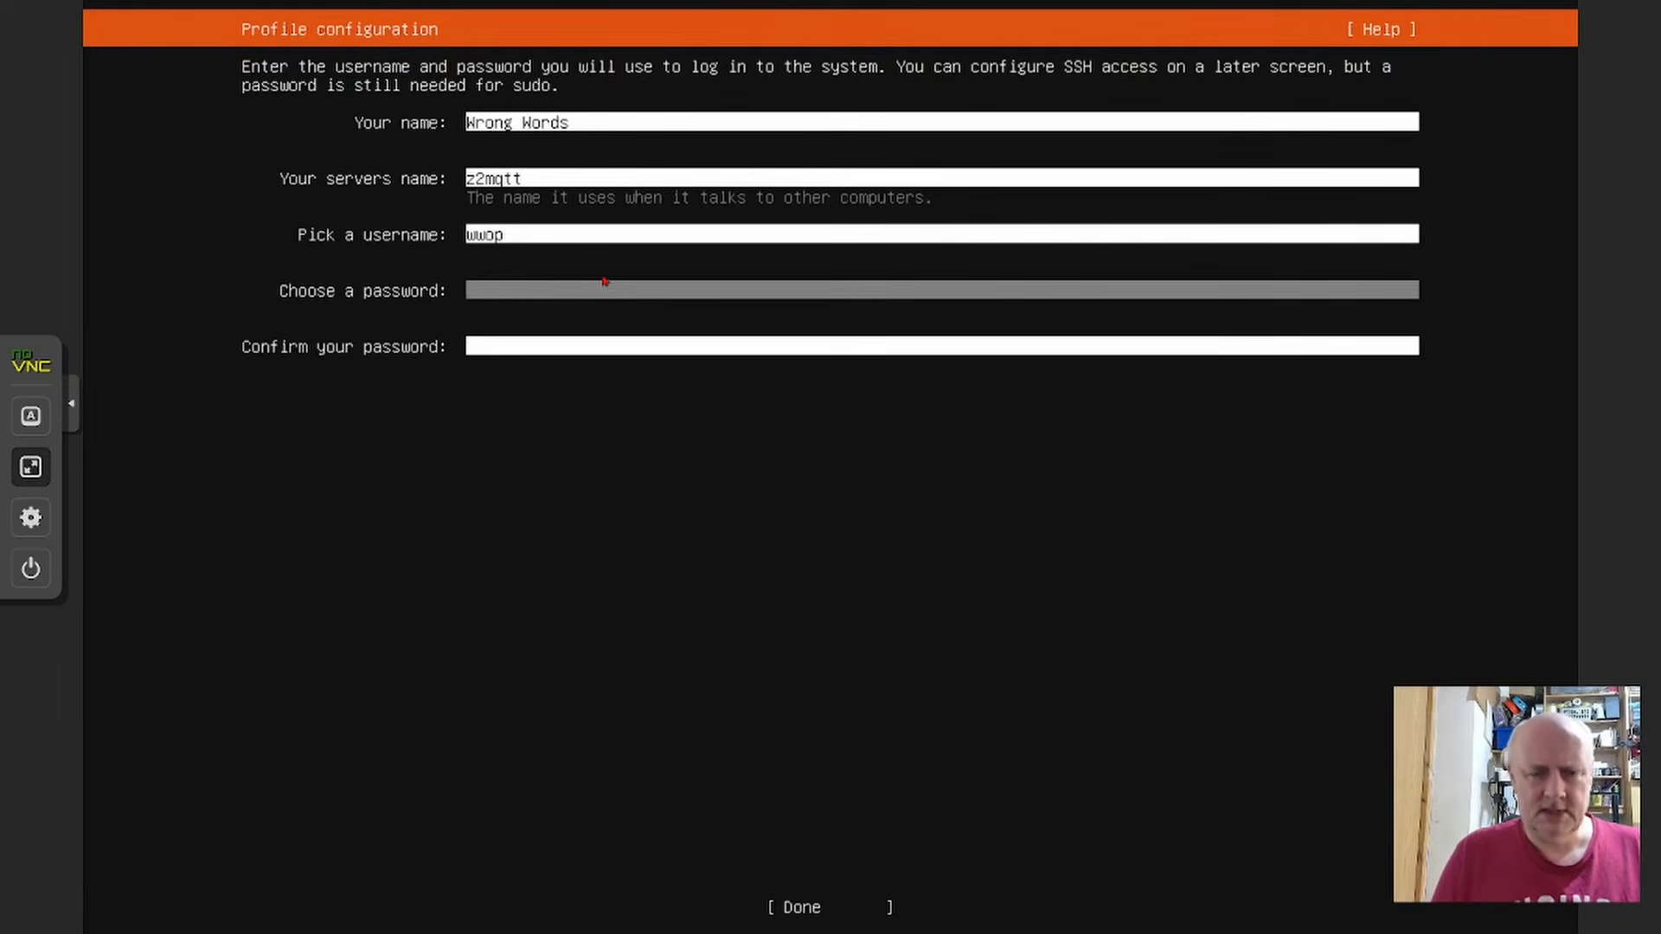
# Step: Enter the account password for the new user in the profile configuration
pyautogui.write('****')
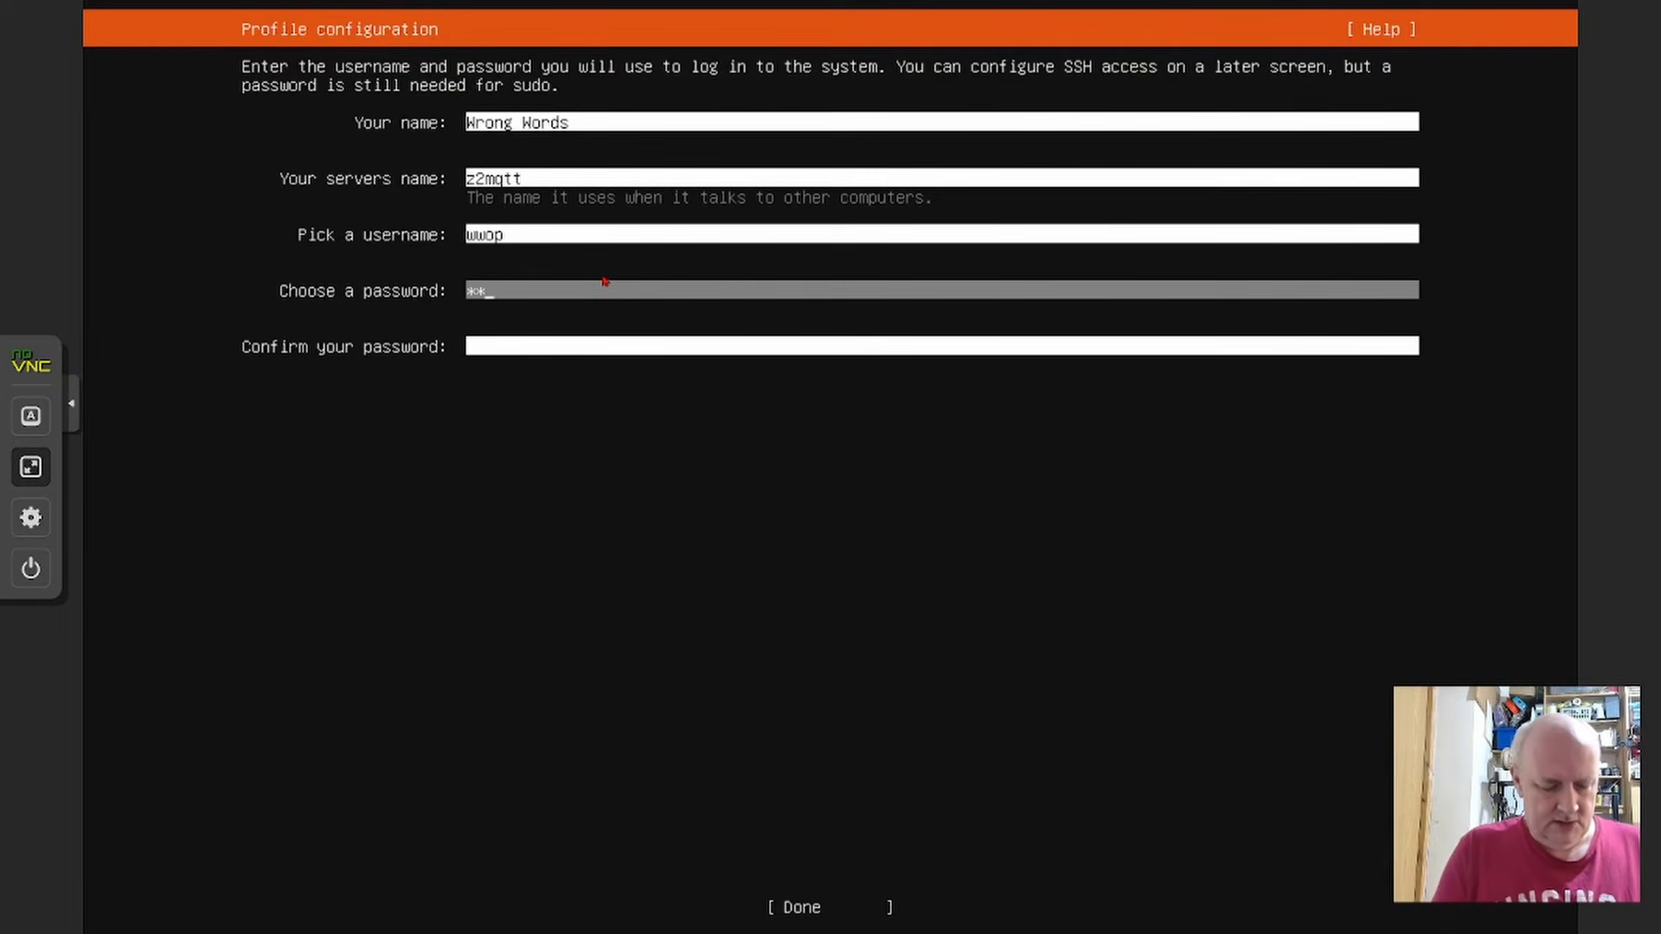
pyautogui.write('**')
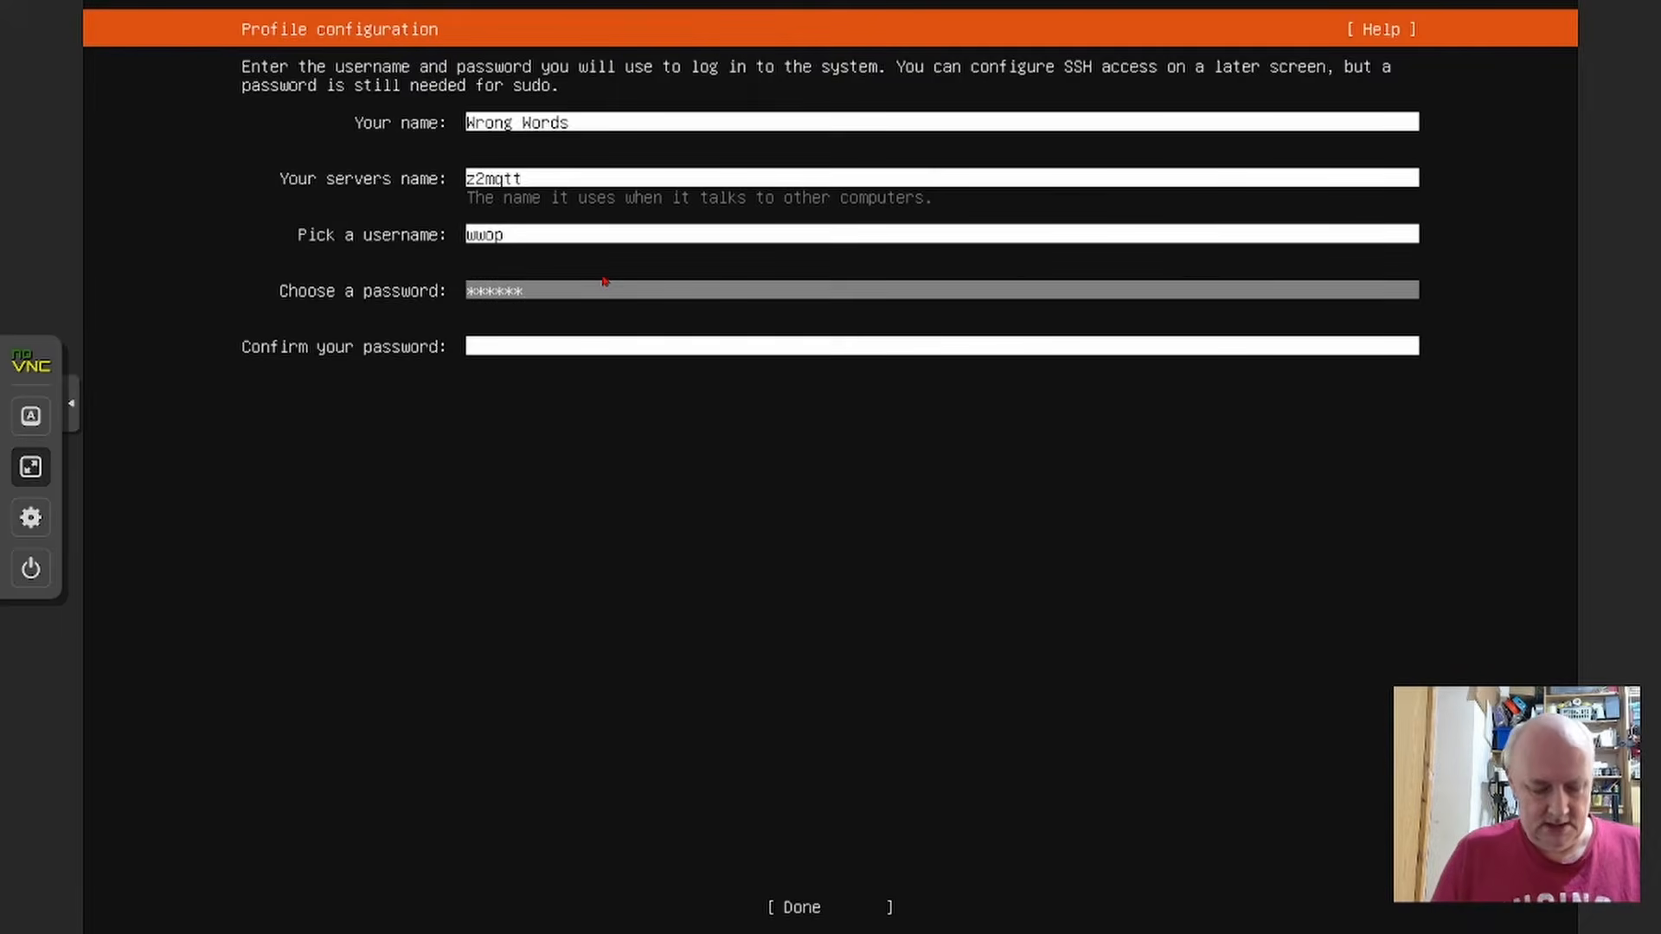
pyautogui.write('*')
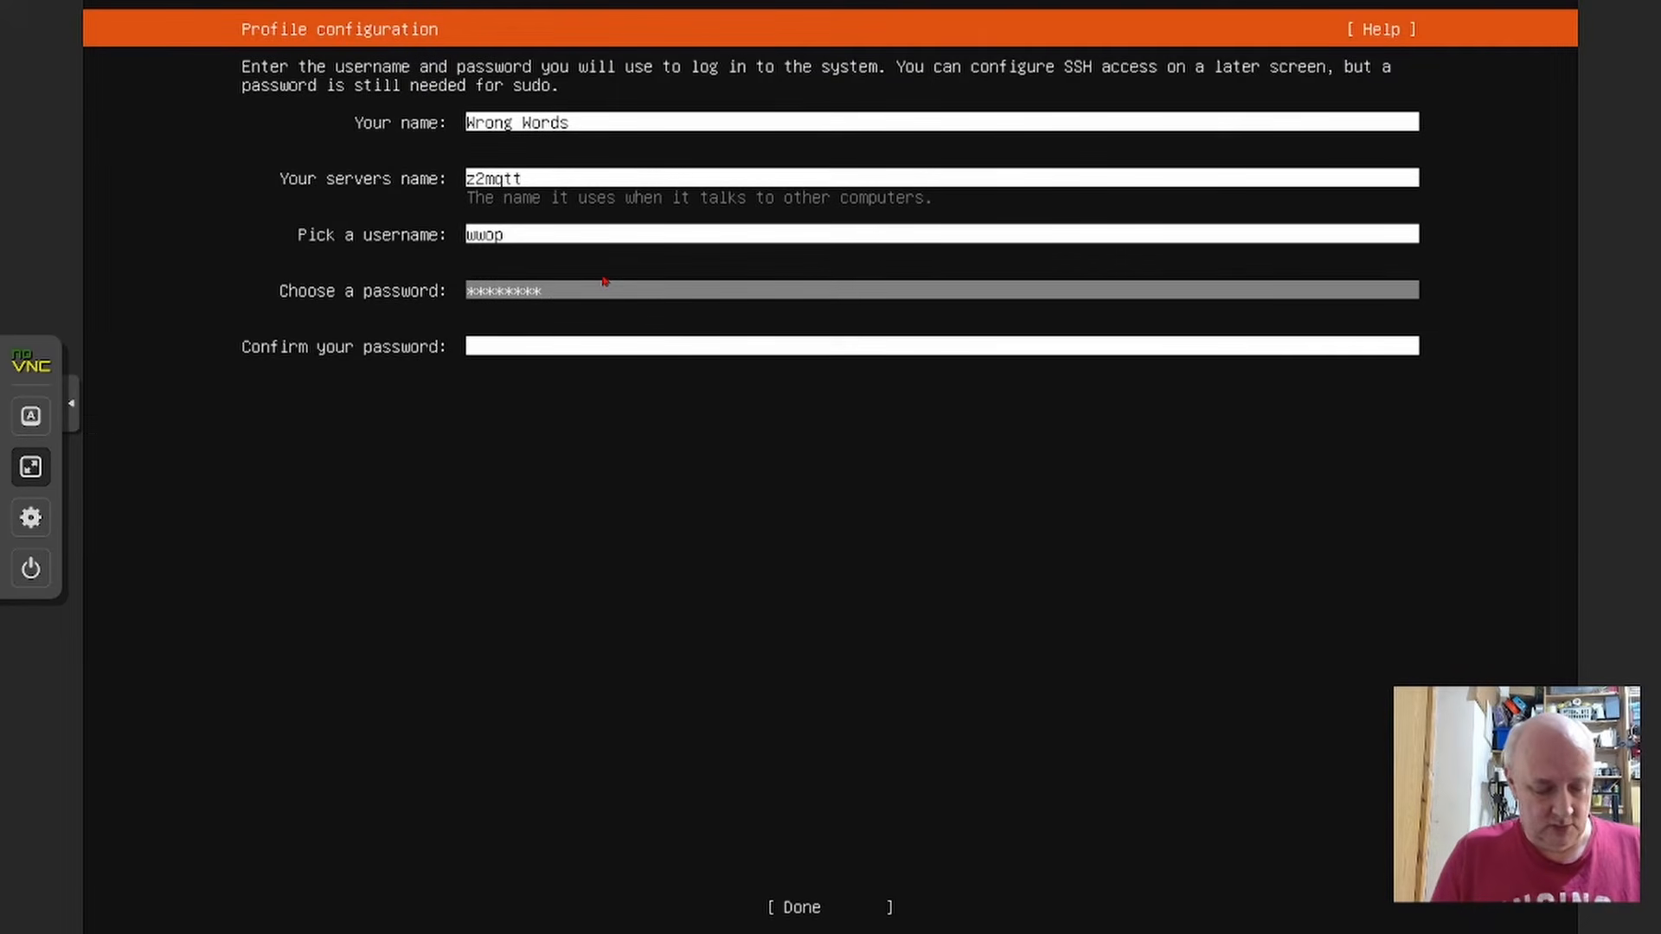
pyautogui.write('*')
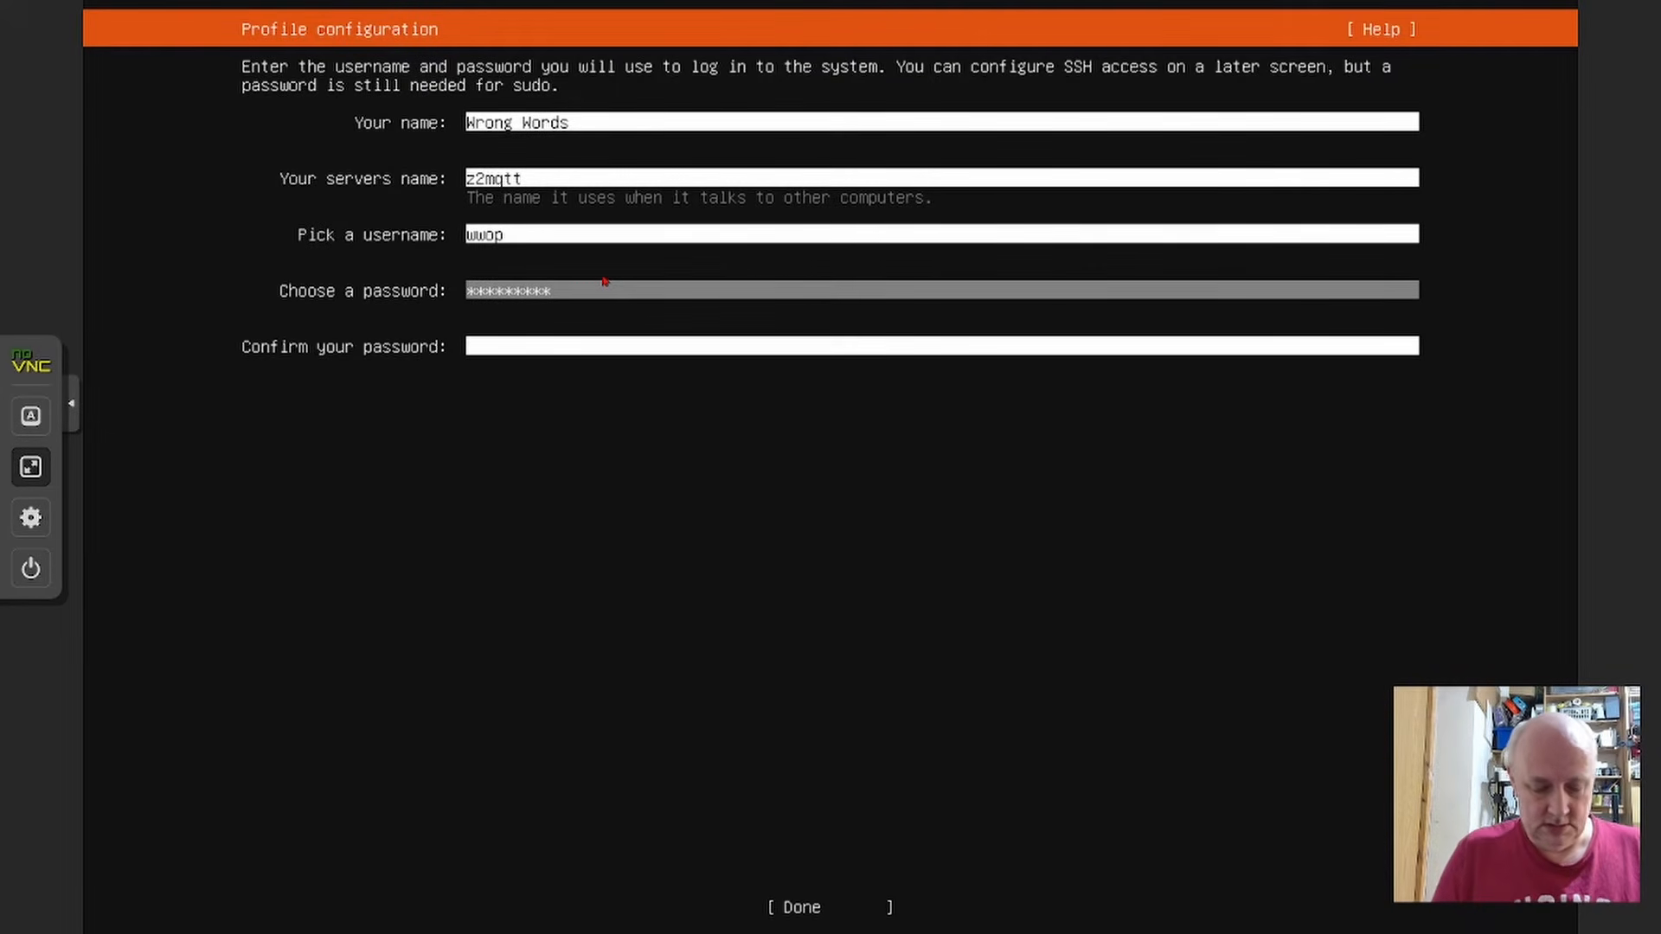
pyautogui.write('**')
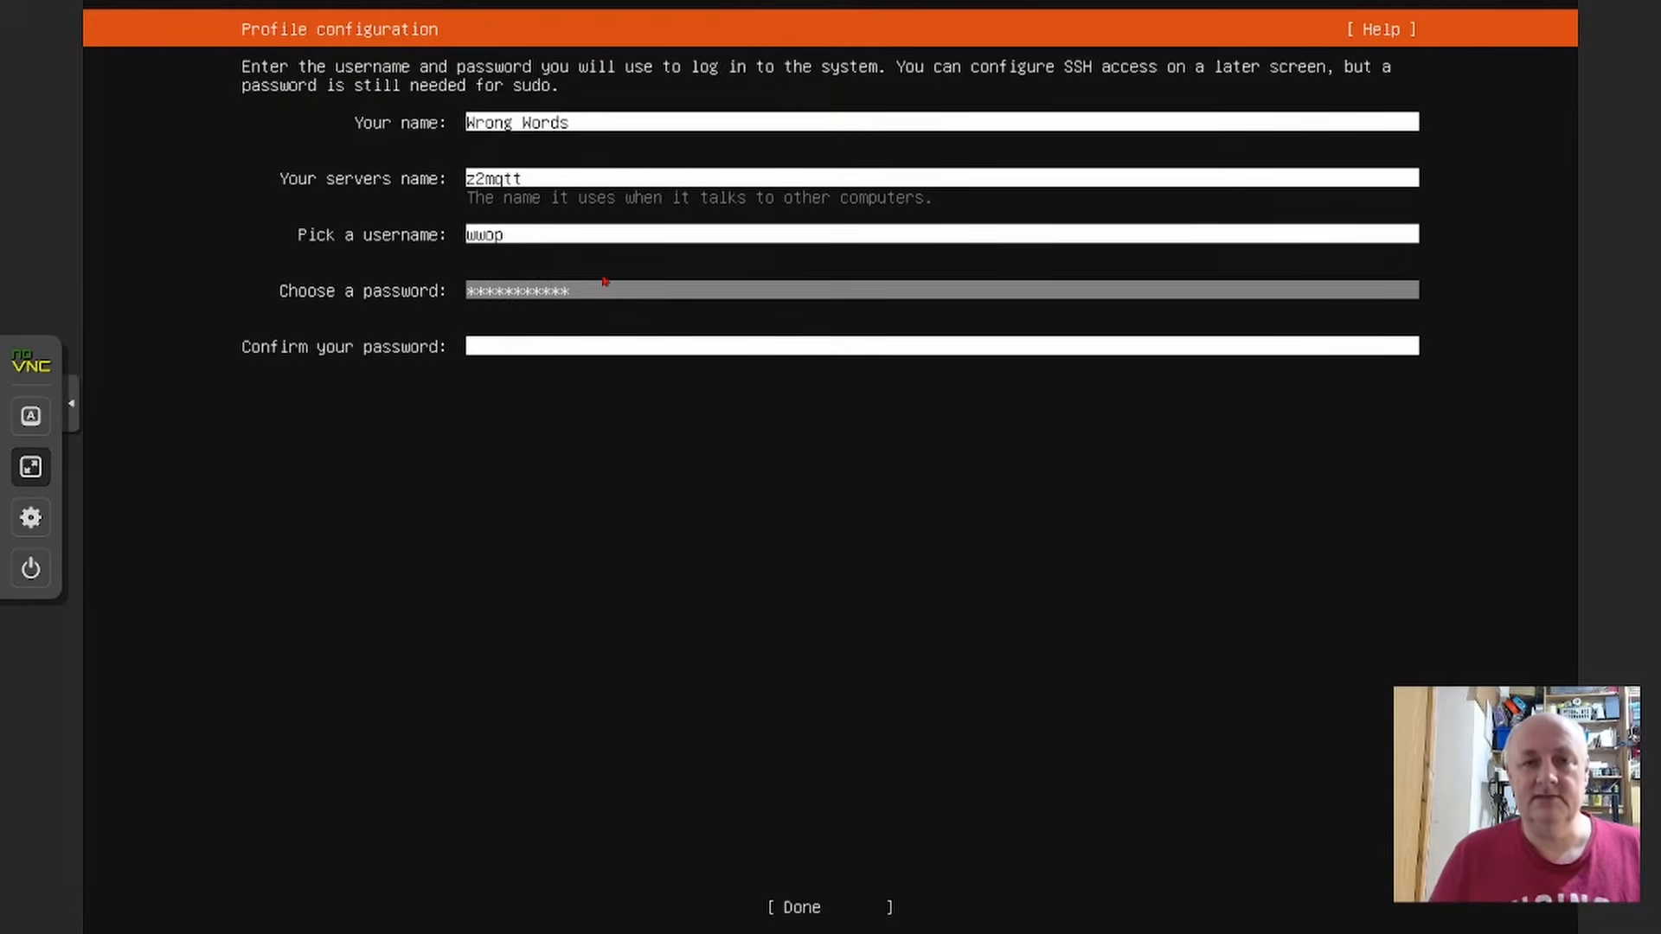
pyautogui.press('Tab')
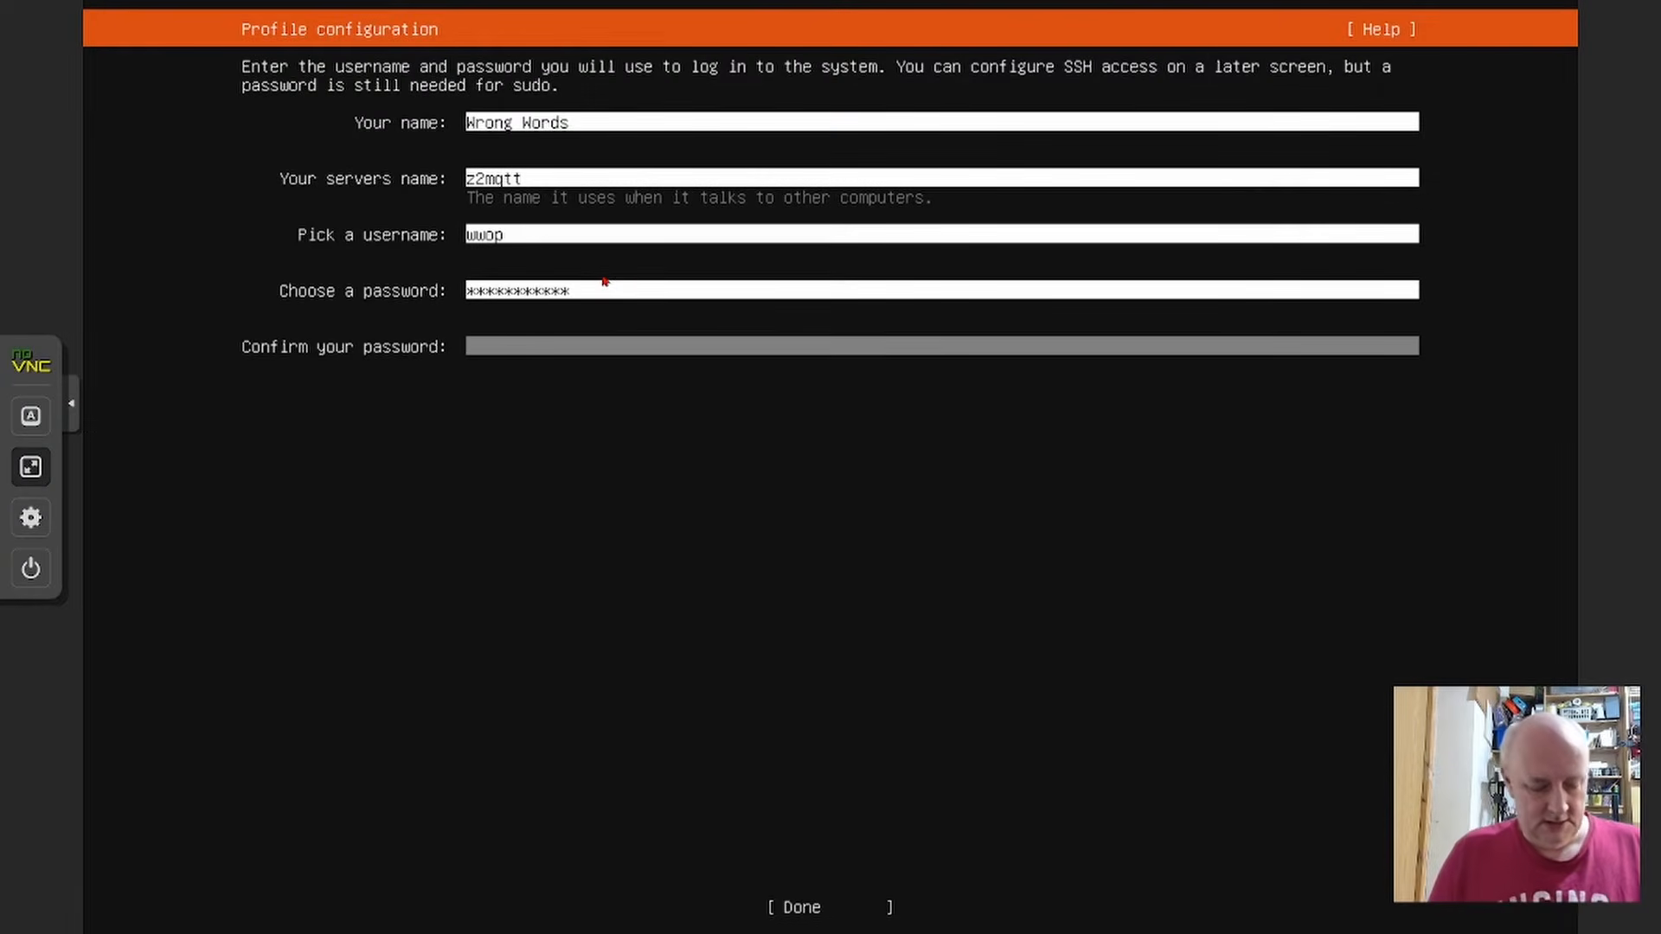
# Step: Repeat the account password in the confirmation field and submit the profile configuration
pyautogui.write('*')
pyautogui.press('BackSpace')
pyautogui.write('*')
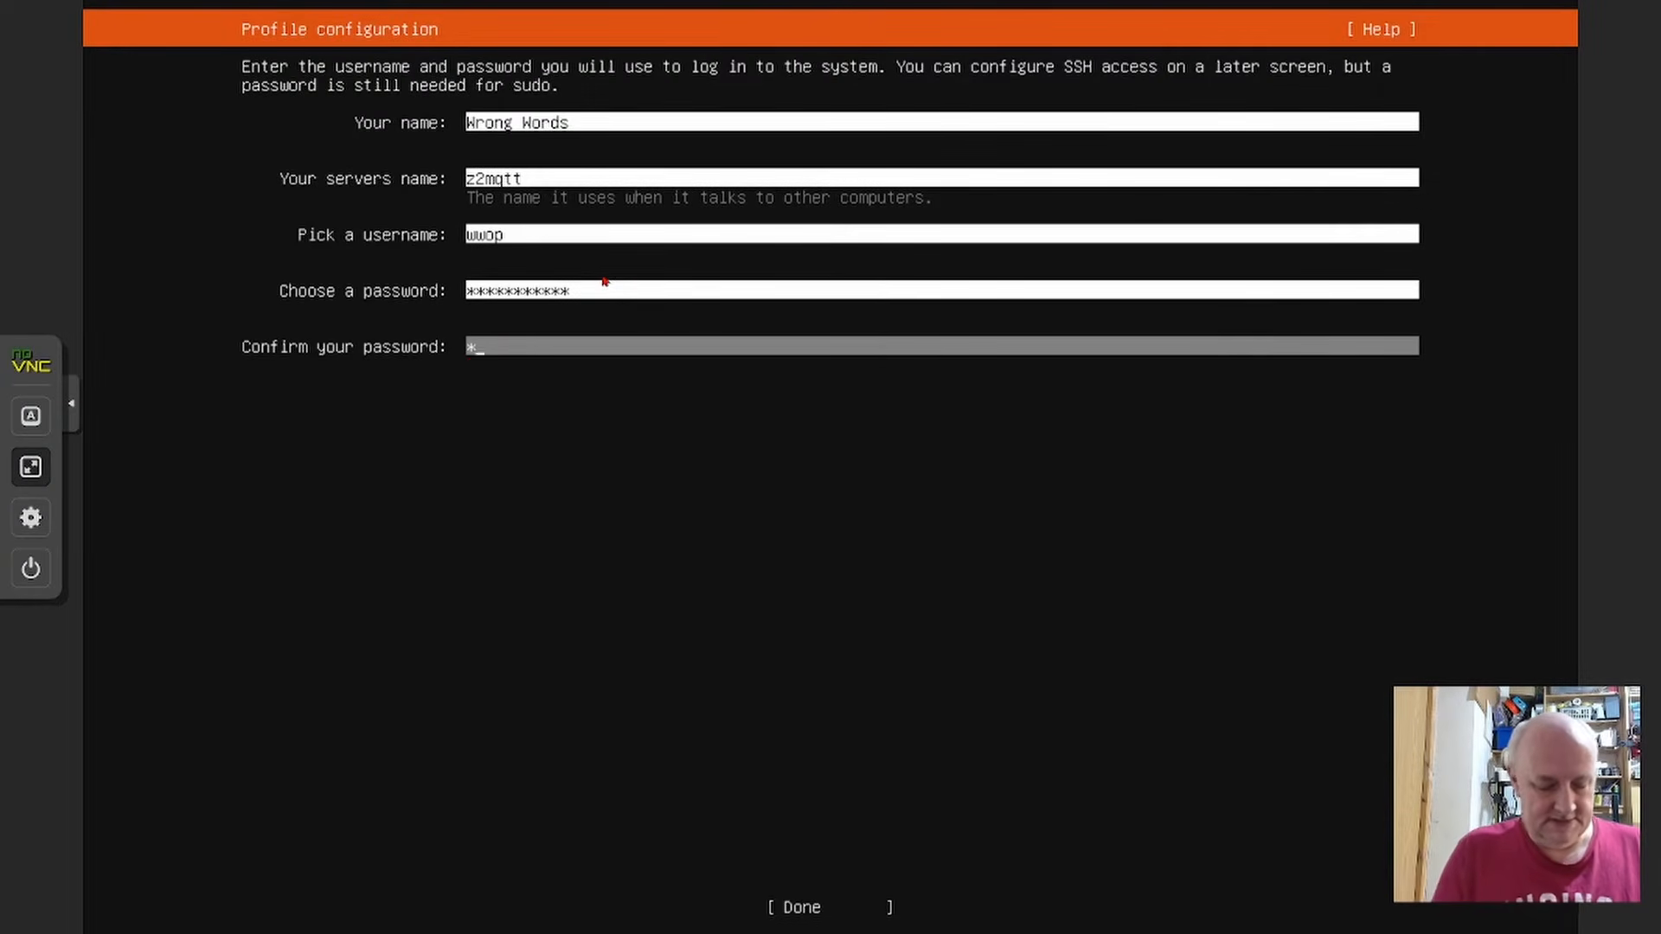
pyautogui.write('***')
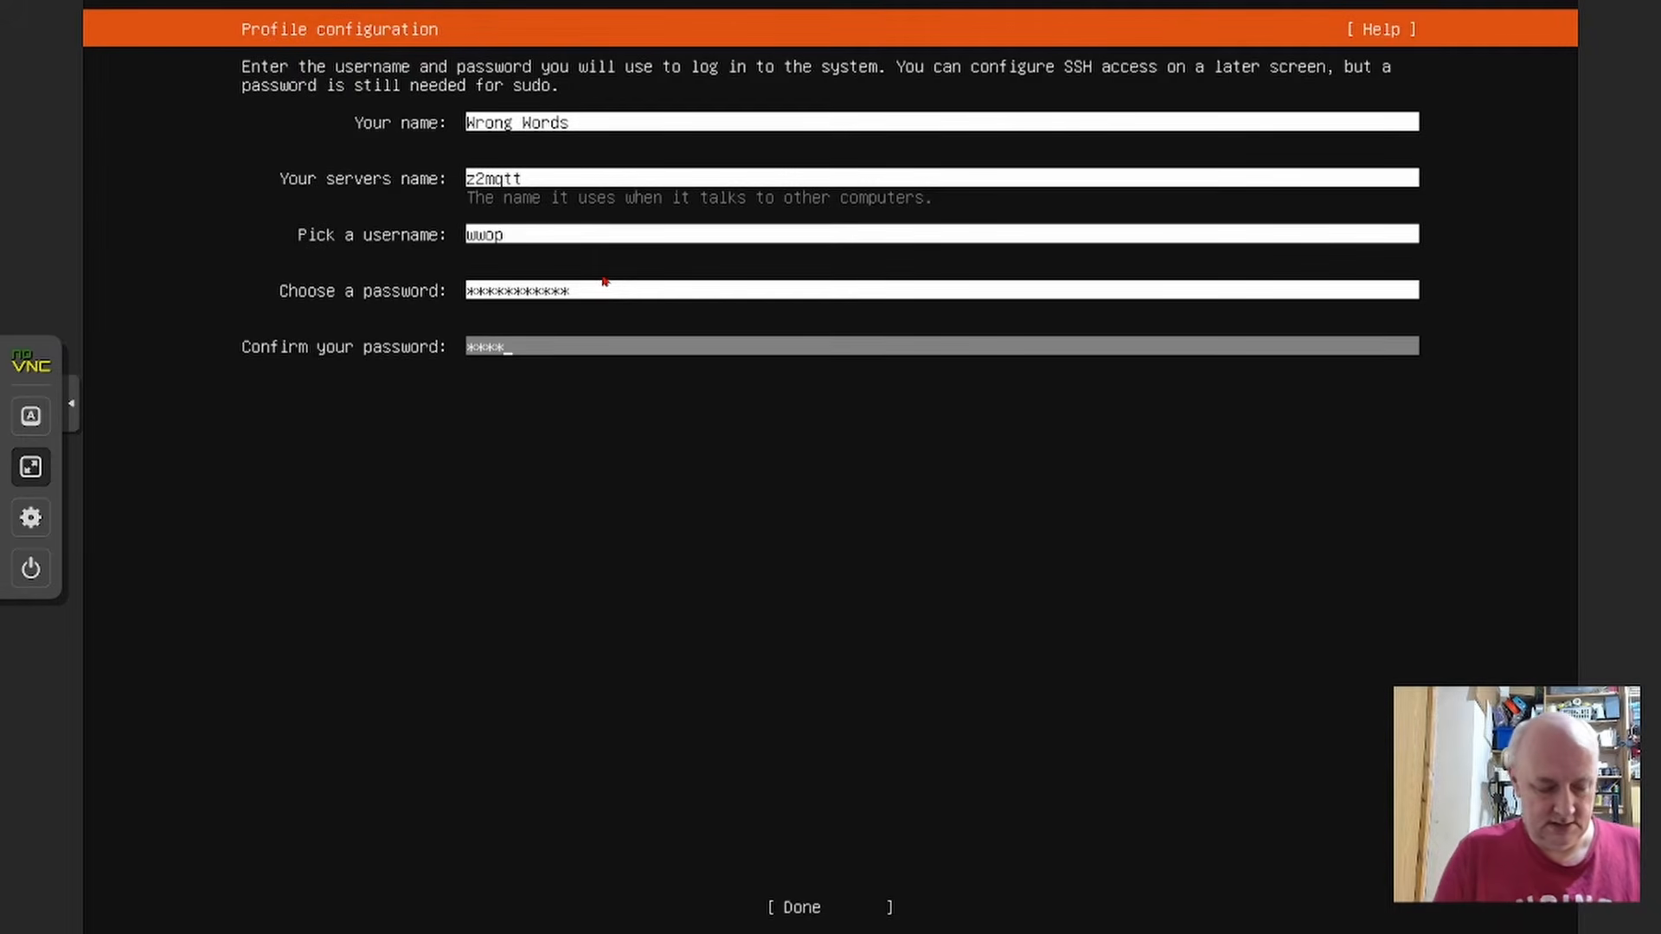
pyautogui.write('***')
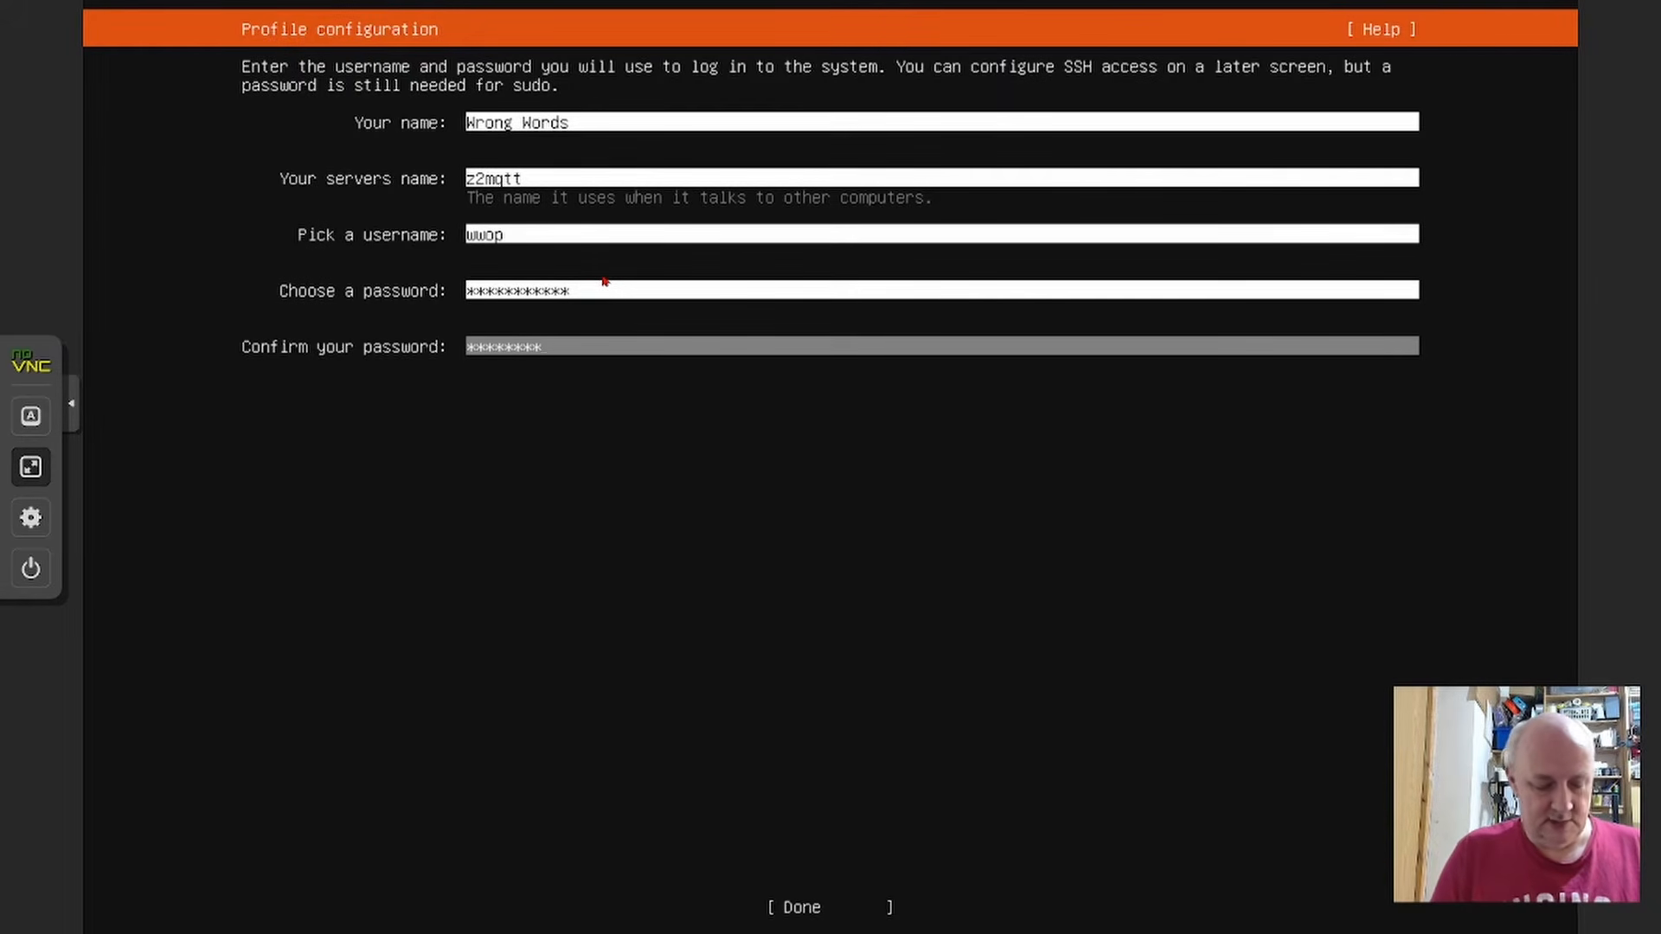
pyautogui.write('*')
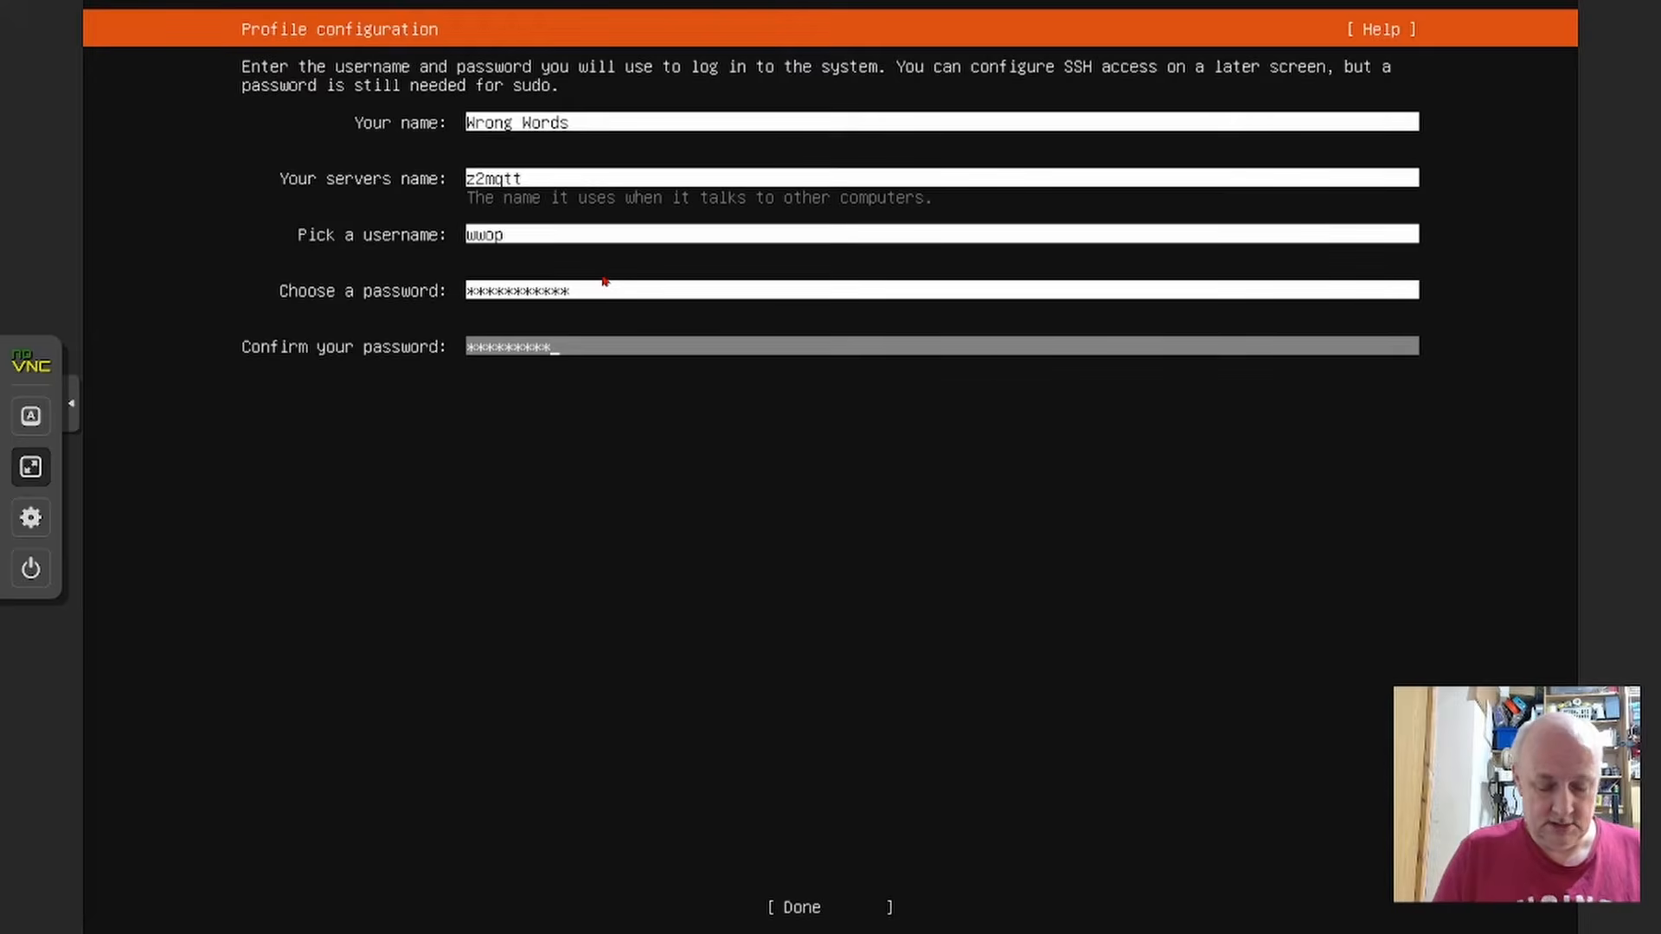
pyautogui.write('**')
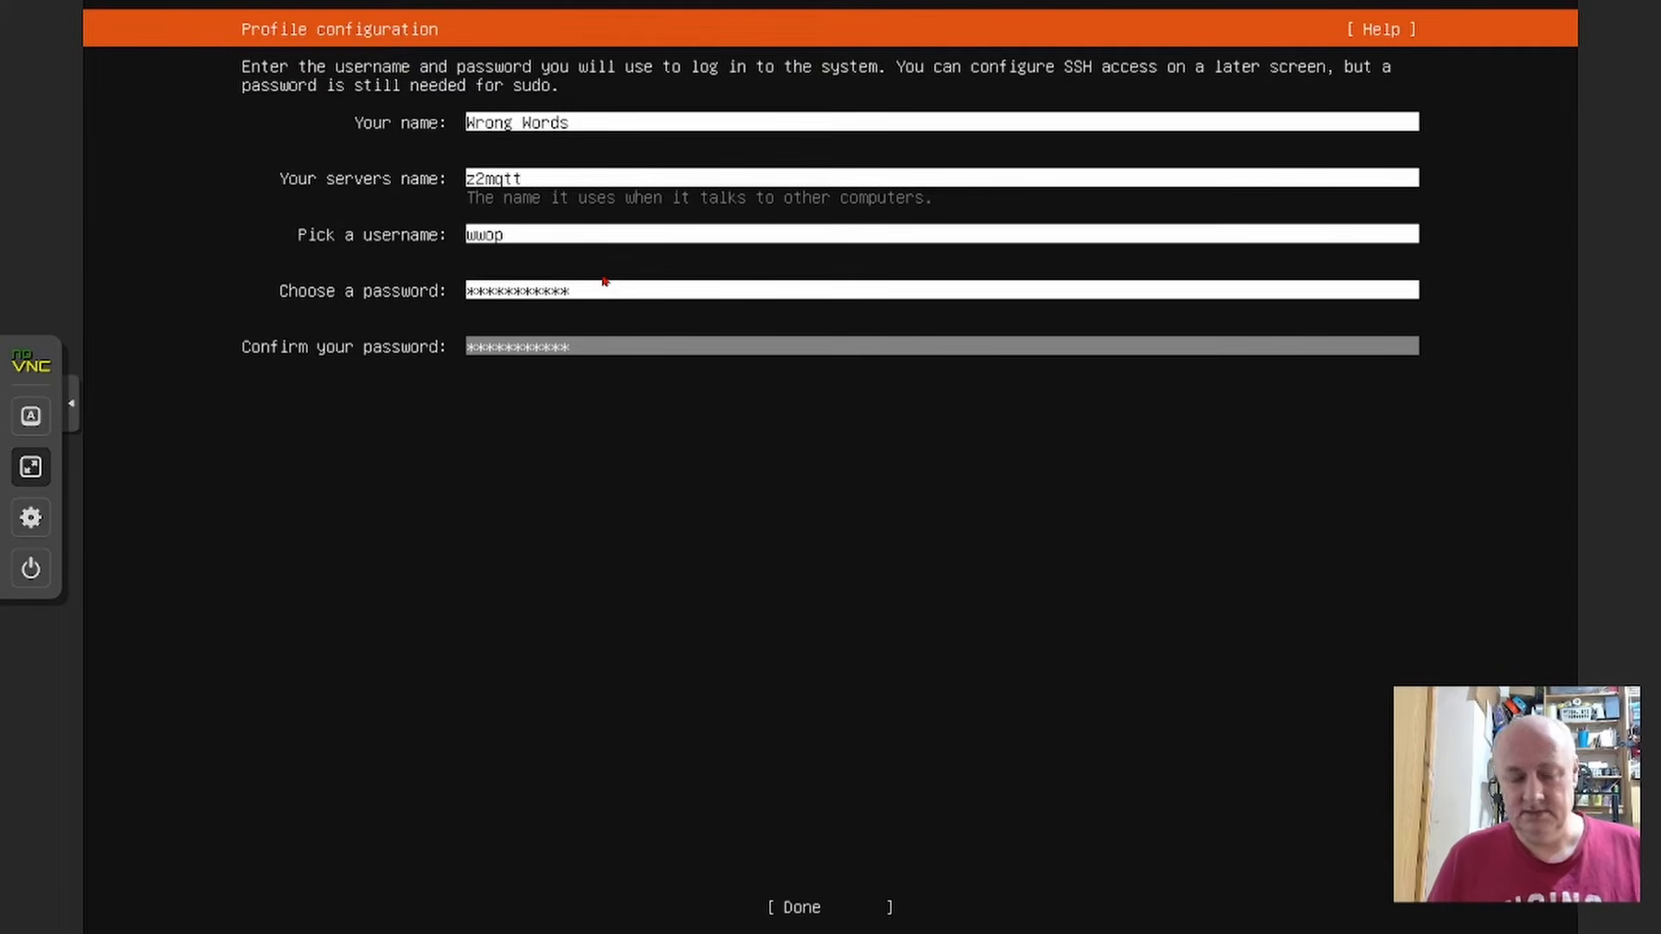
pyautogui.press('Tab')
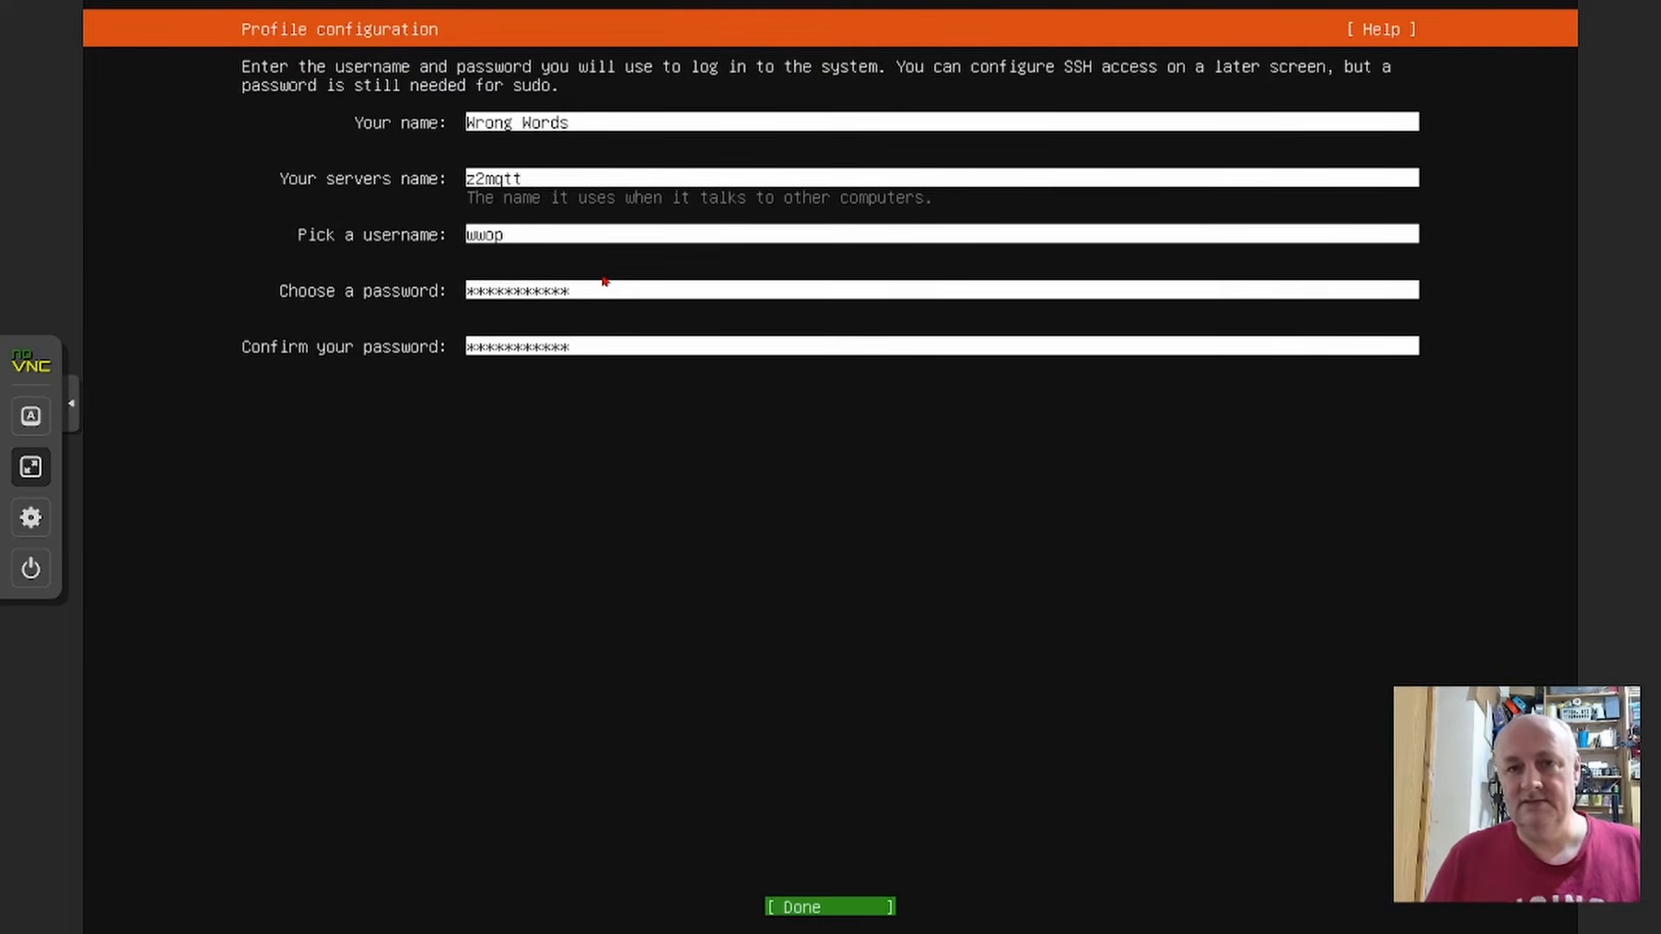
pyautogui.press('Return')
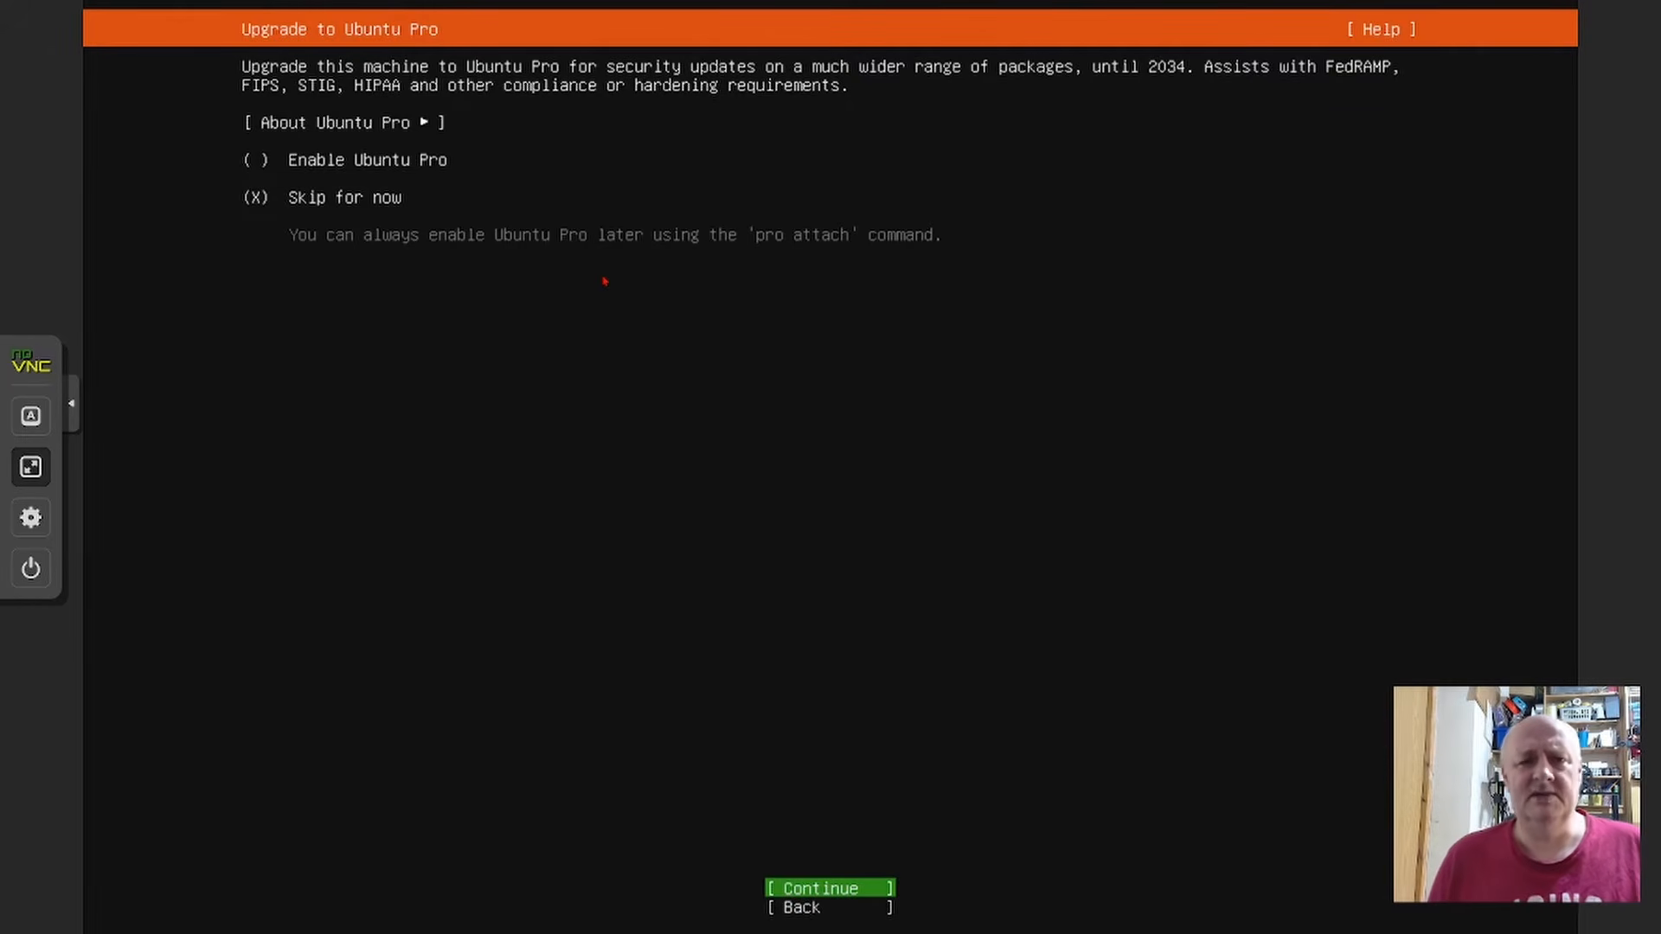
# Step: Skip Ubuntu Pro for now and choose to install the OpenSSH server without importing an SSH key
pyautogui.press('Return')
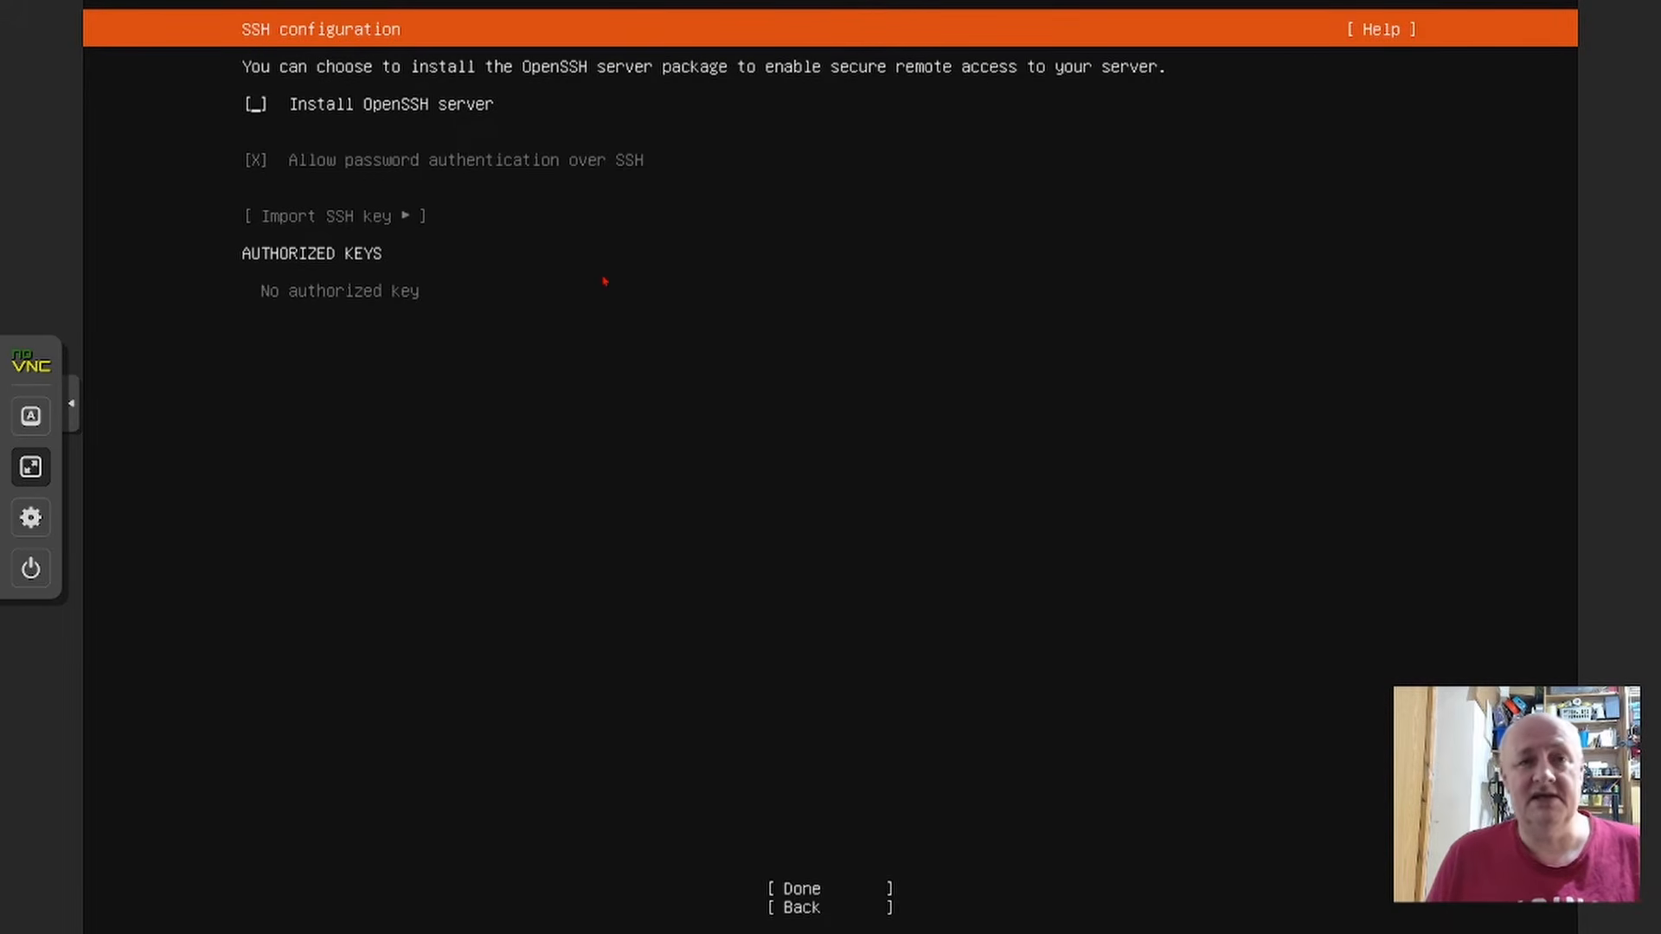
pyautogui.press('space')
pyautogui.press('Tab')
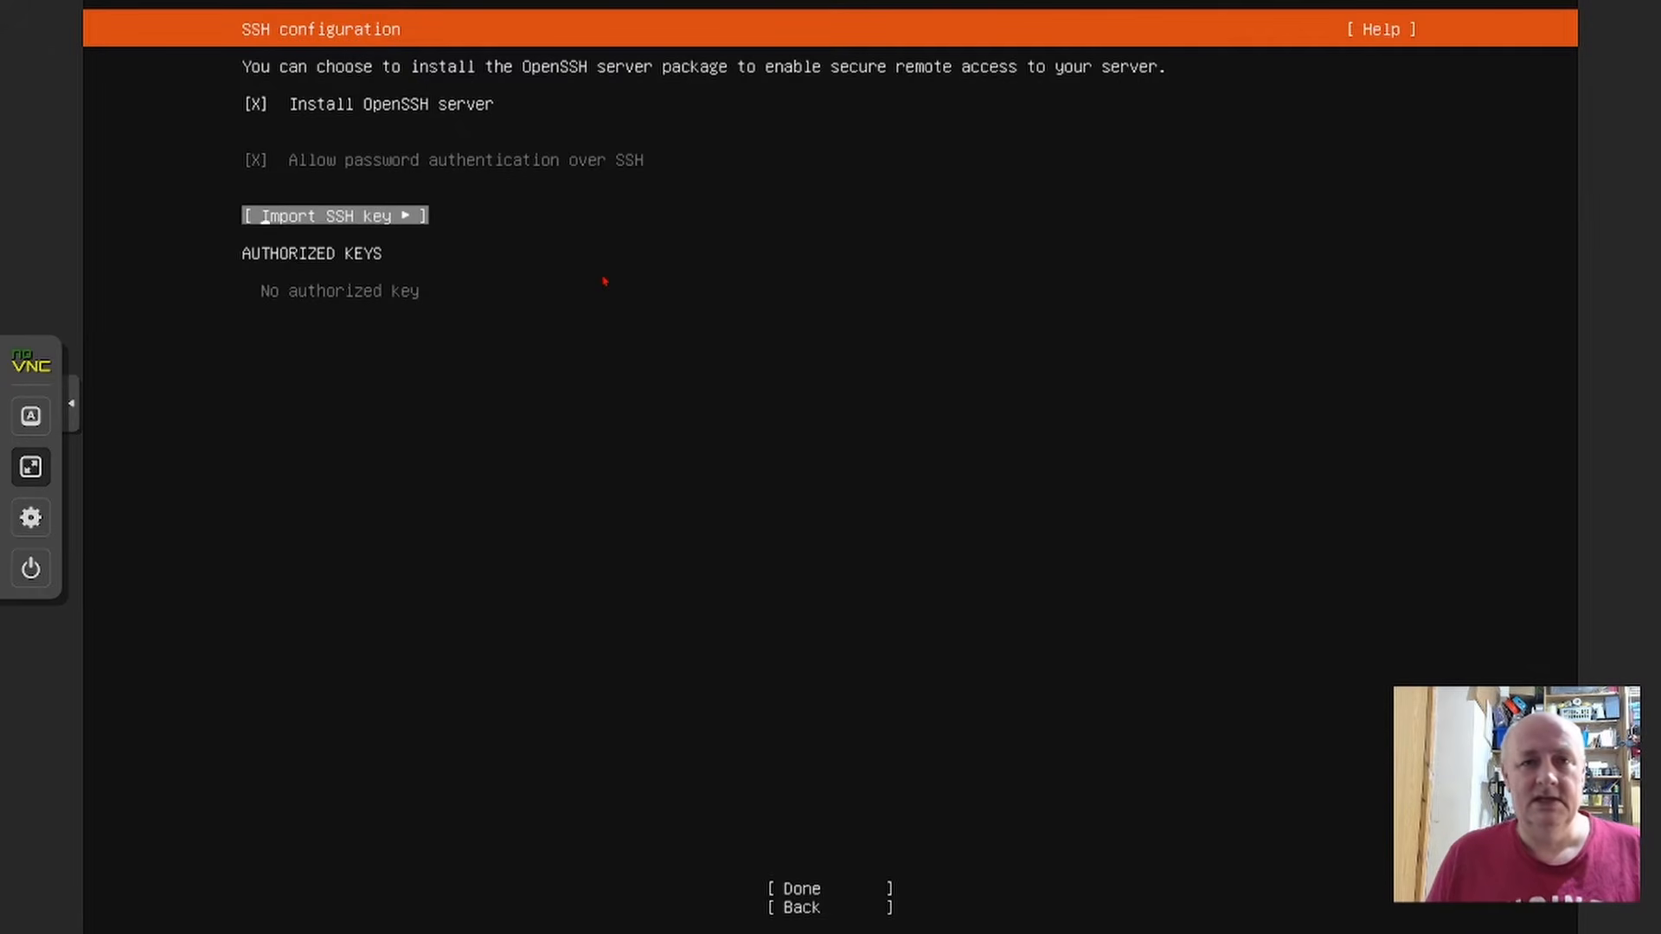
pyautogui.press('Tab')
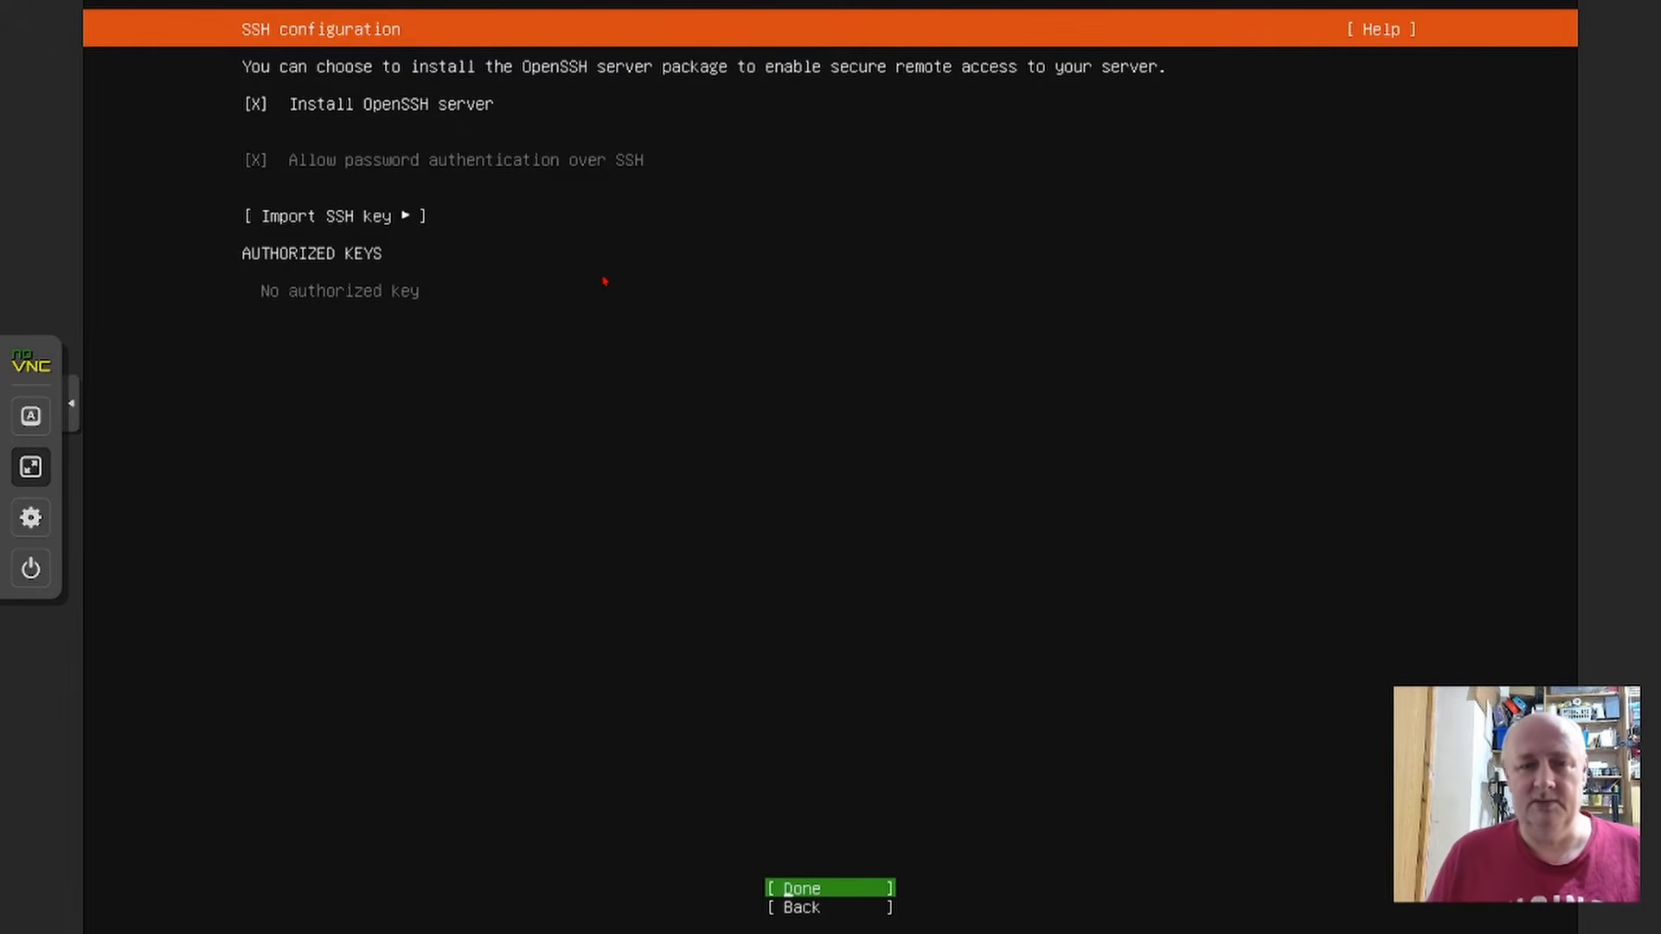
pyautogui.press('Return')
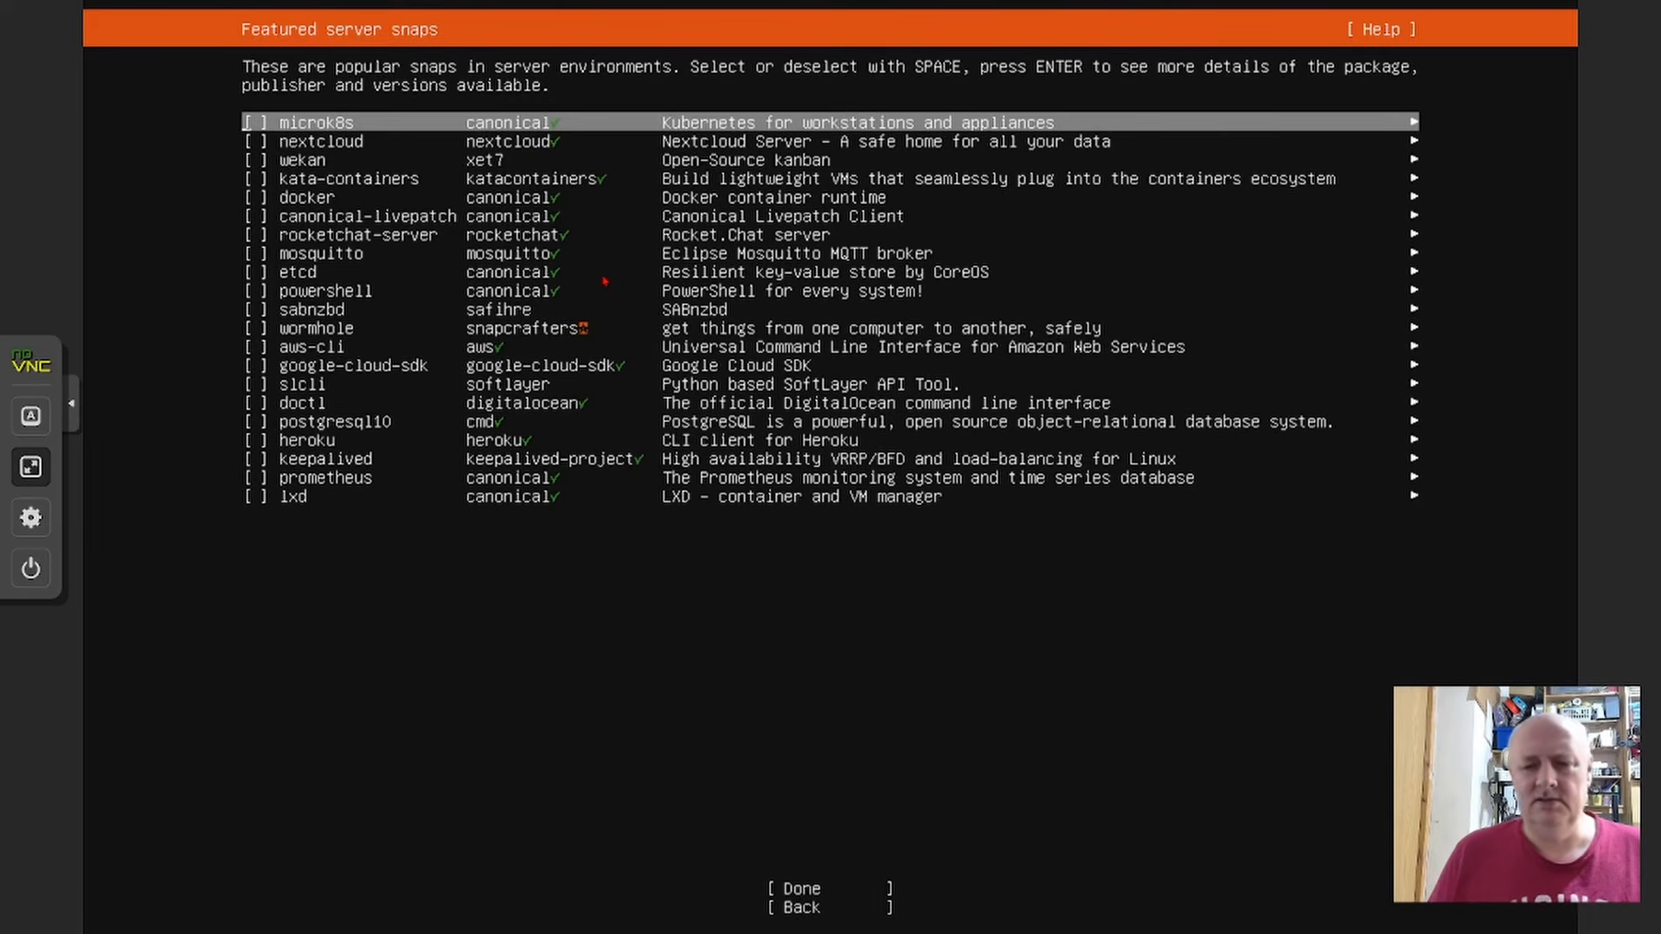
# Step: Continue without selecting any featured server snaps, and reboot the machine once the installation is complete
pyautogui.press('Tab')
pyautogui.press('Return')
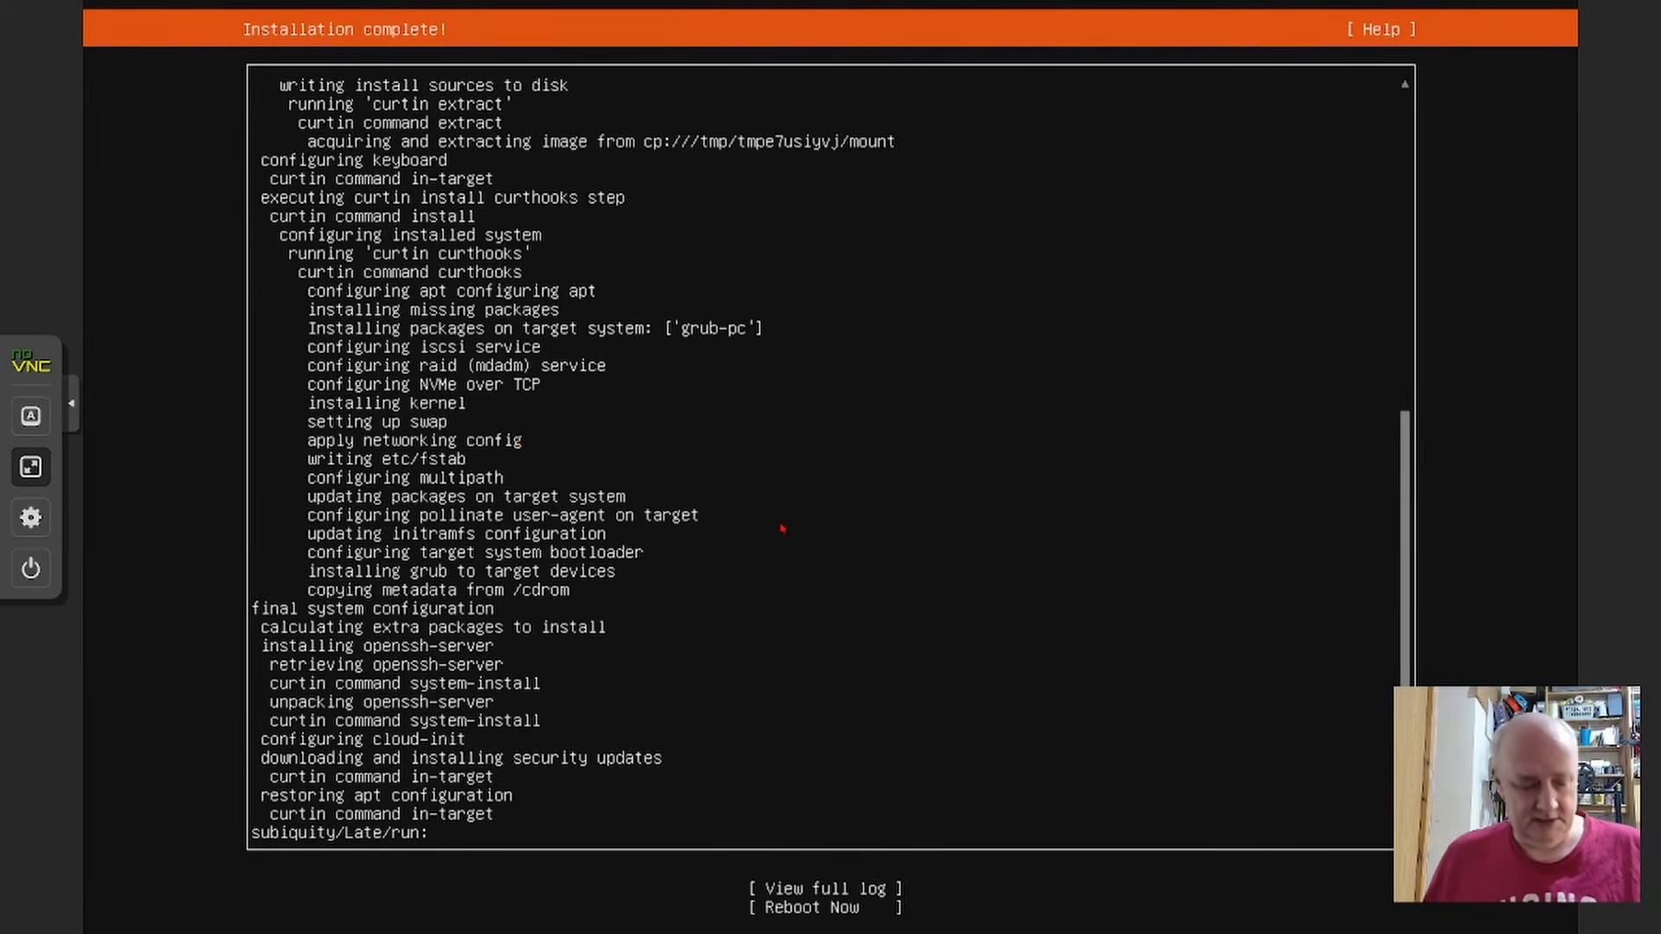
pyautogui.press('Tab')
pyautogui.press('Down')
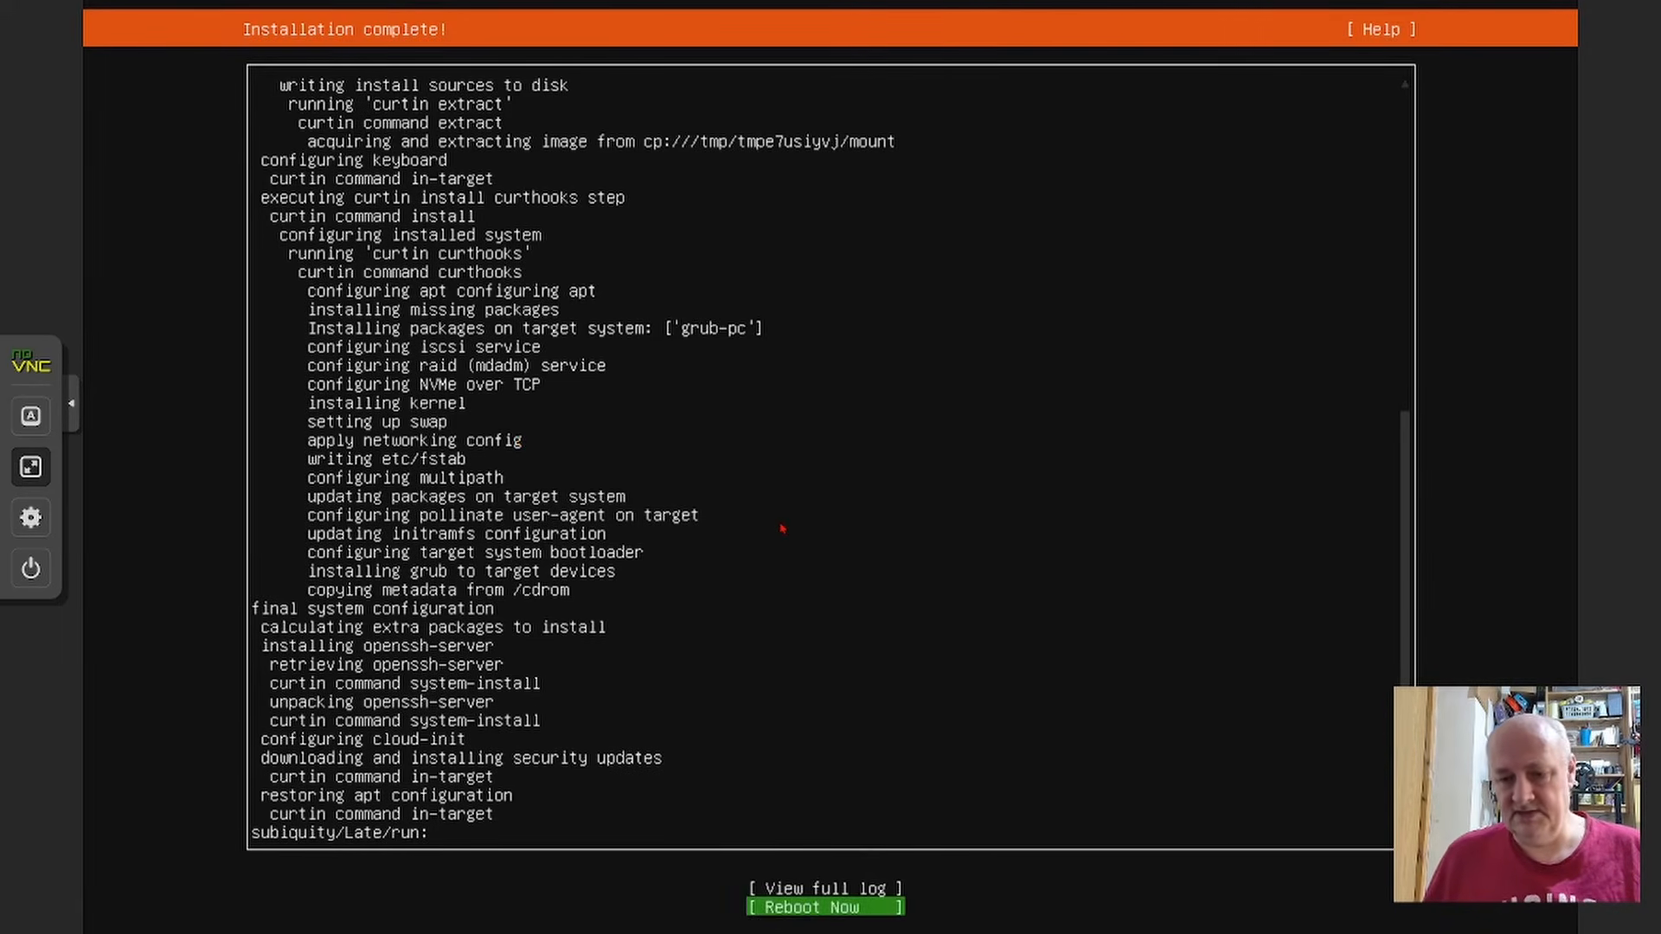
pyautogui.press('Return')
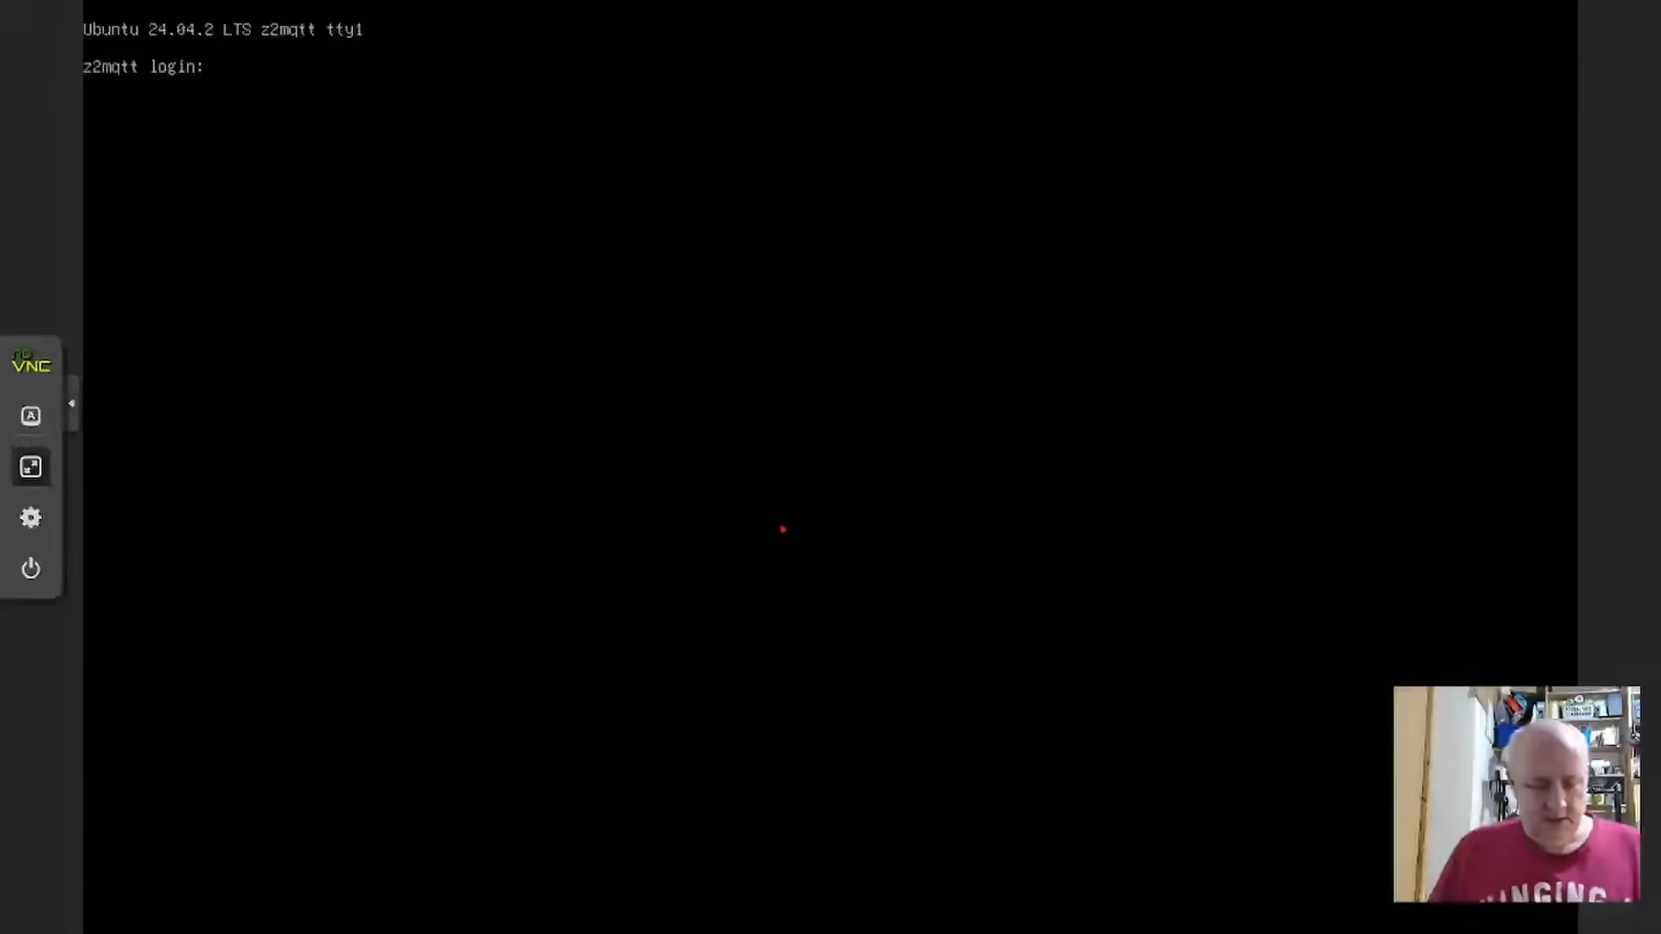
# Step: Log in to the z2mqtt console as wwop, entering the account password
pyautogui.write('wwop')
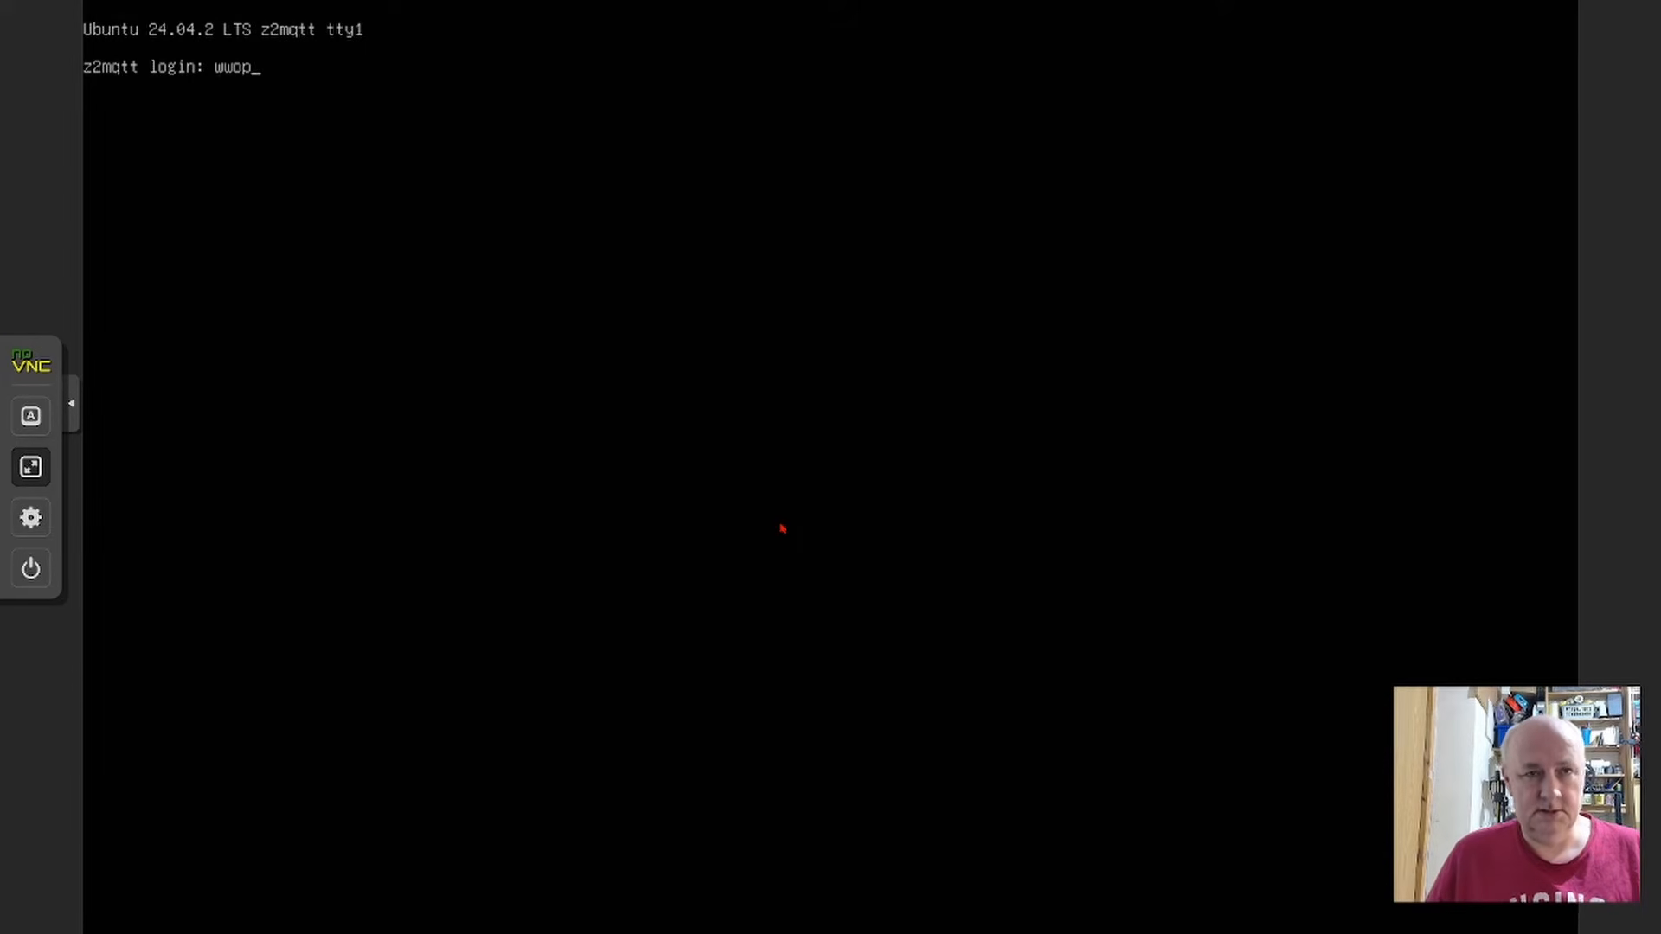
pyautogui.press('Return')
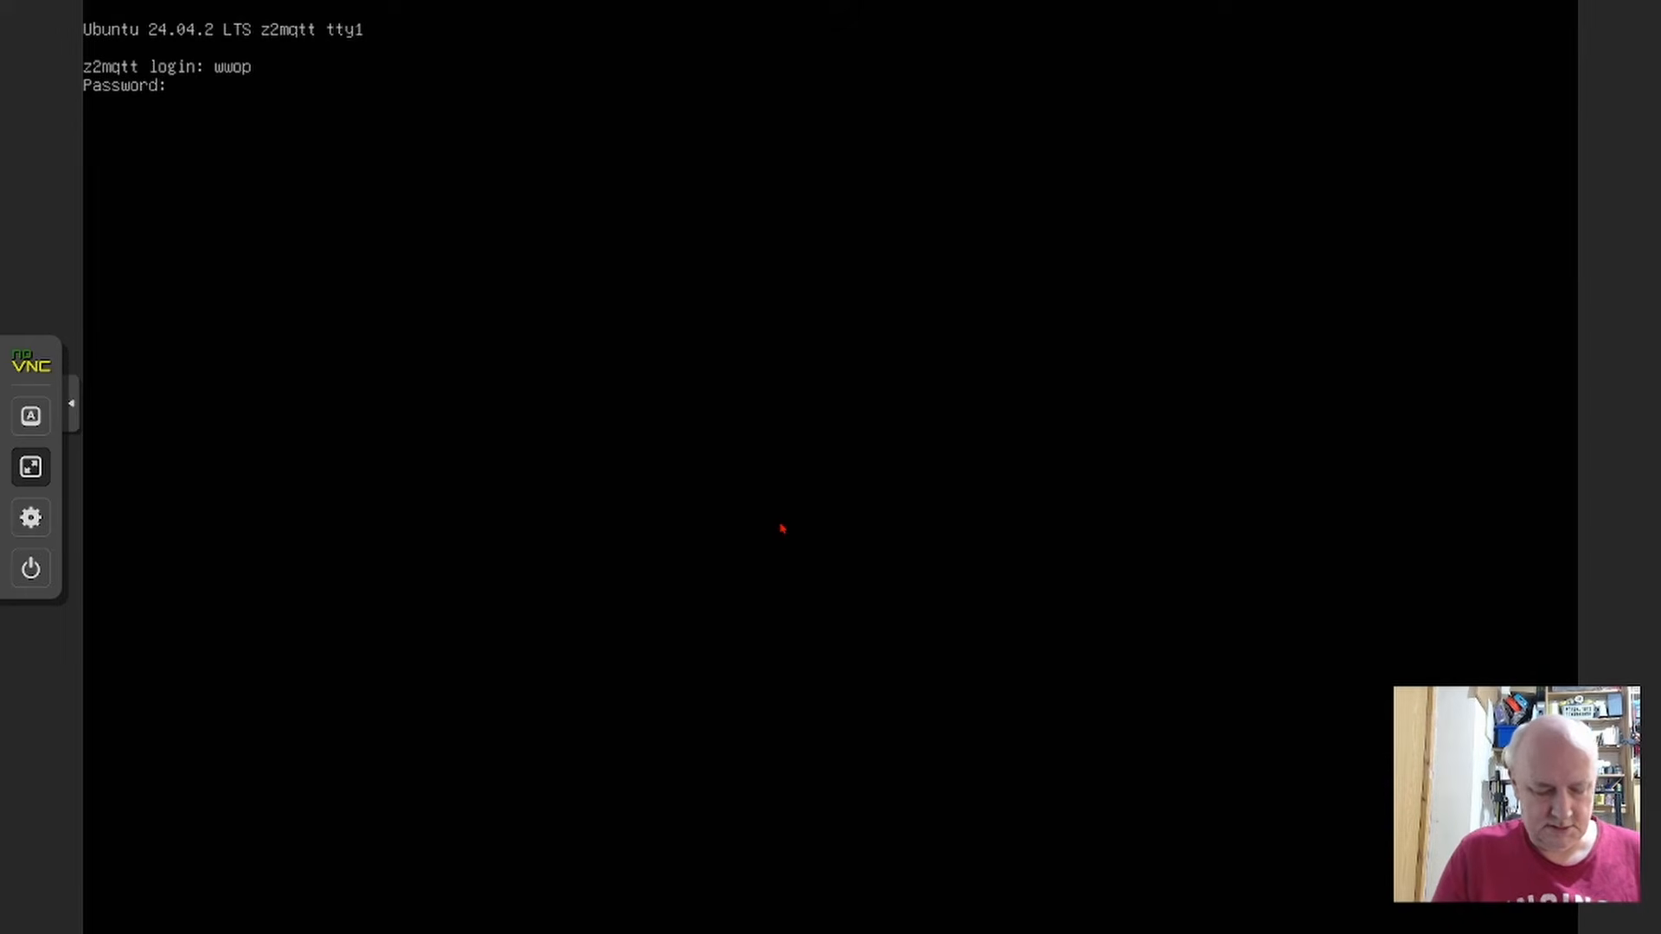
pyautogui.press('Return')
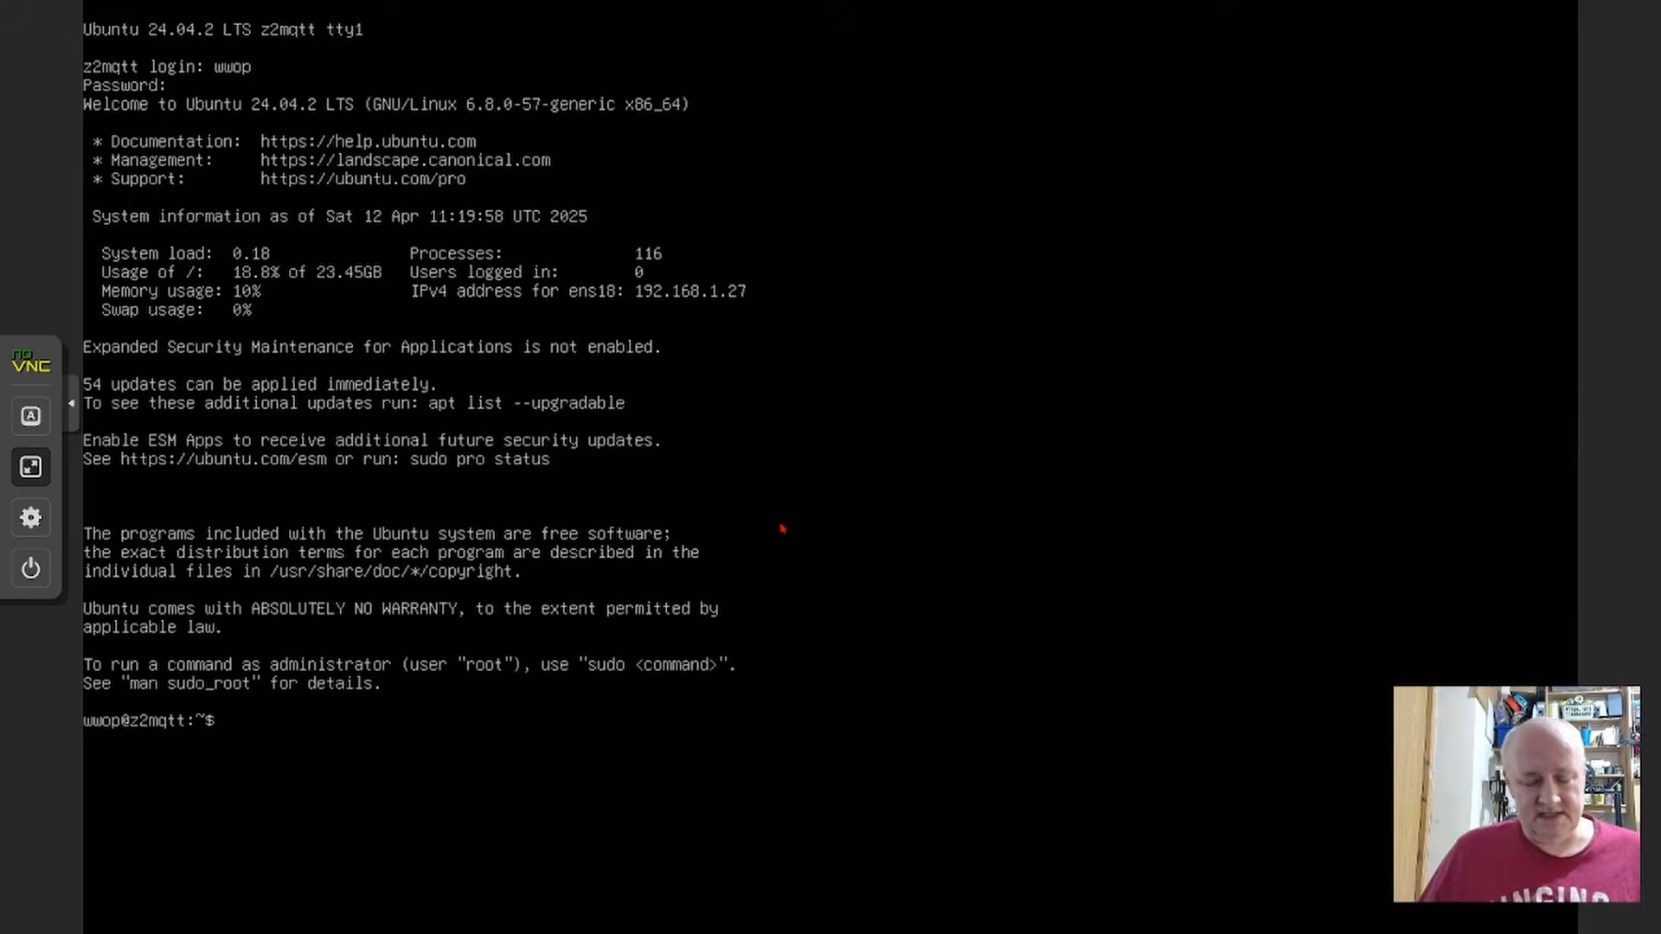
# Step: Refresh the package lists with "sudo apt update", entering the sudo password for authorisation
pyautogui.write('sud')
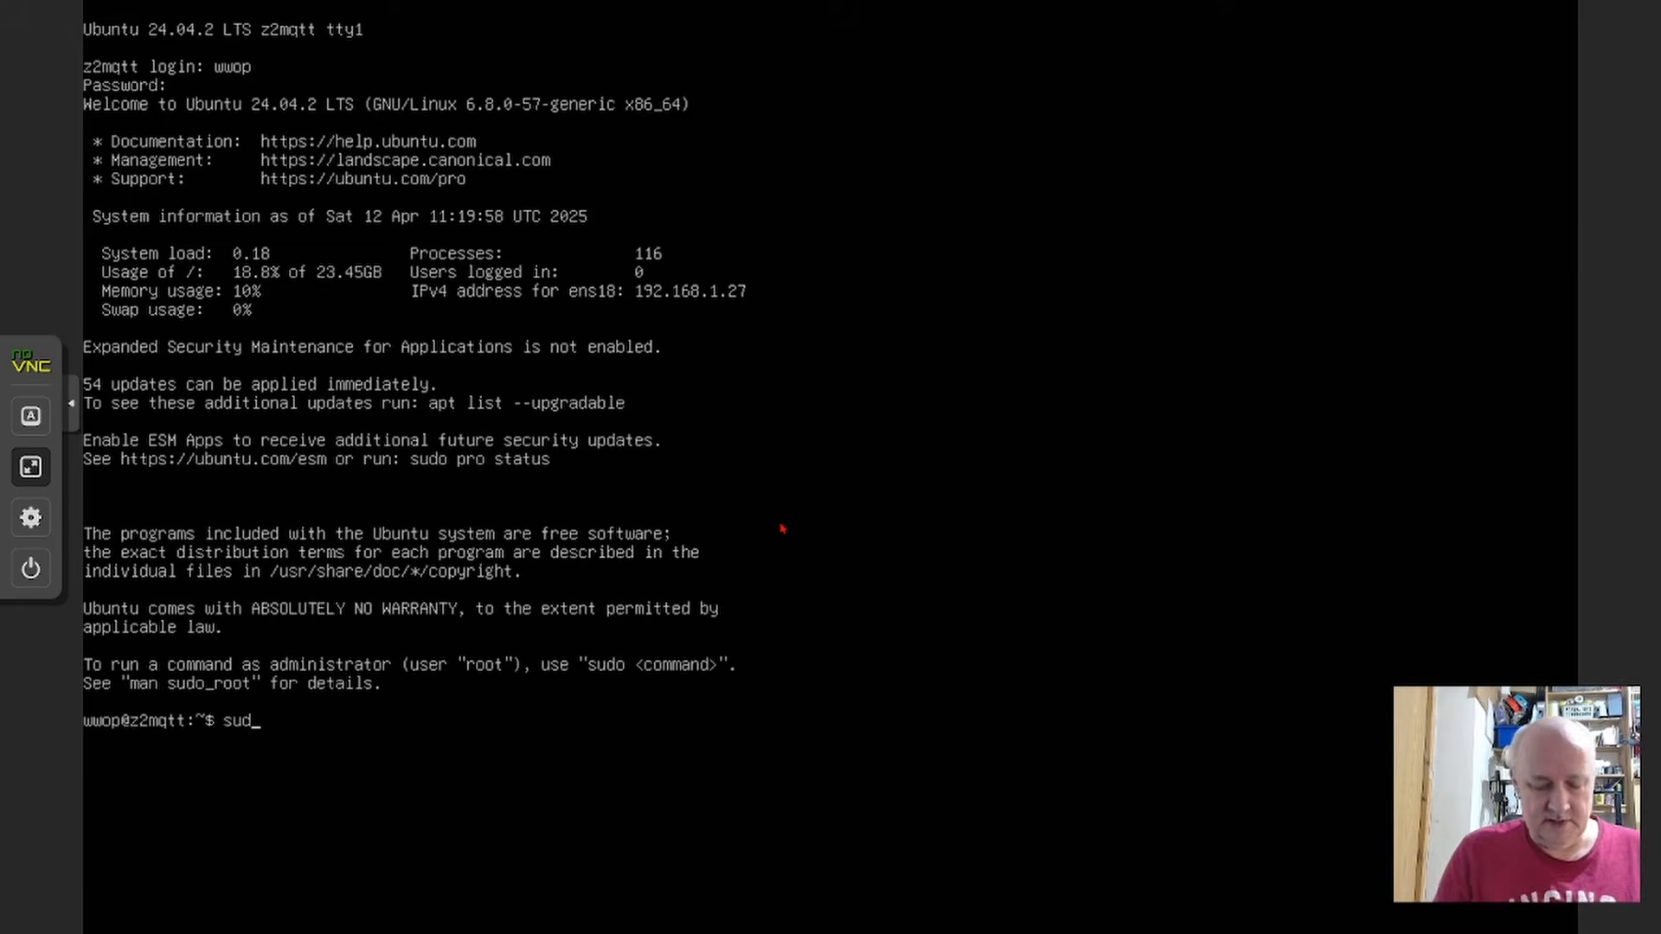
pyautogui.write('o')
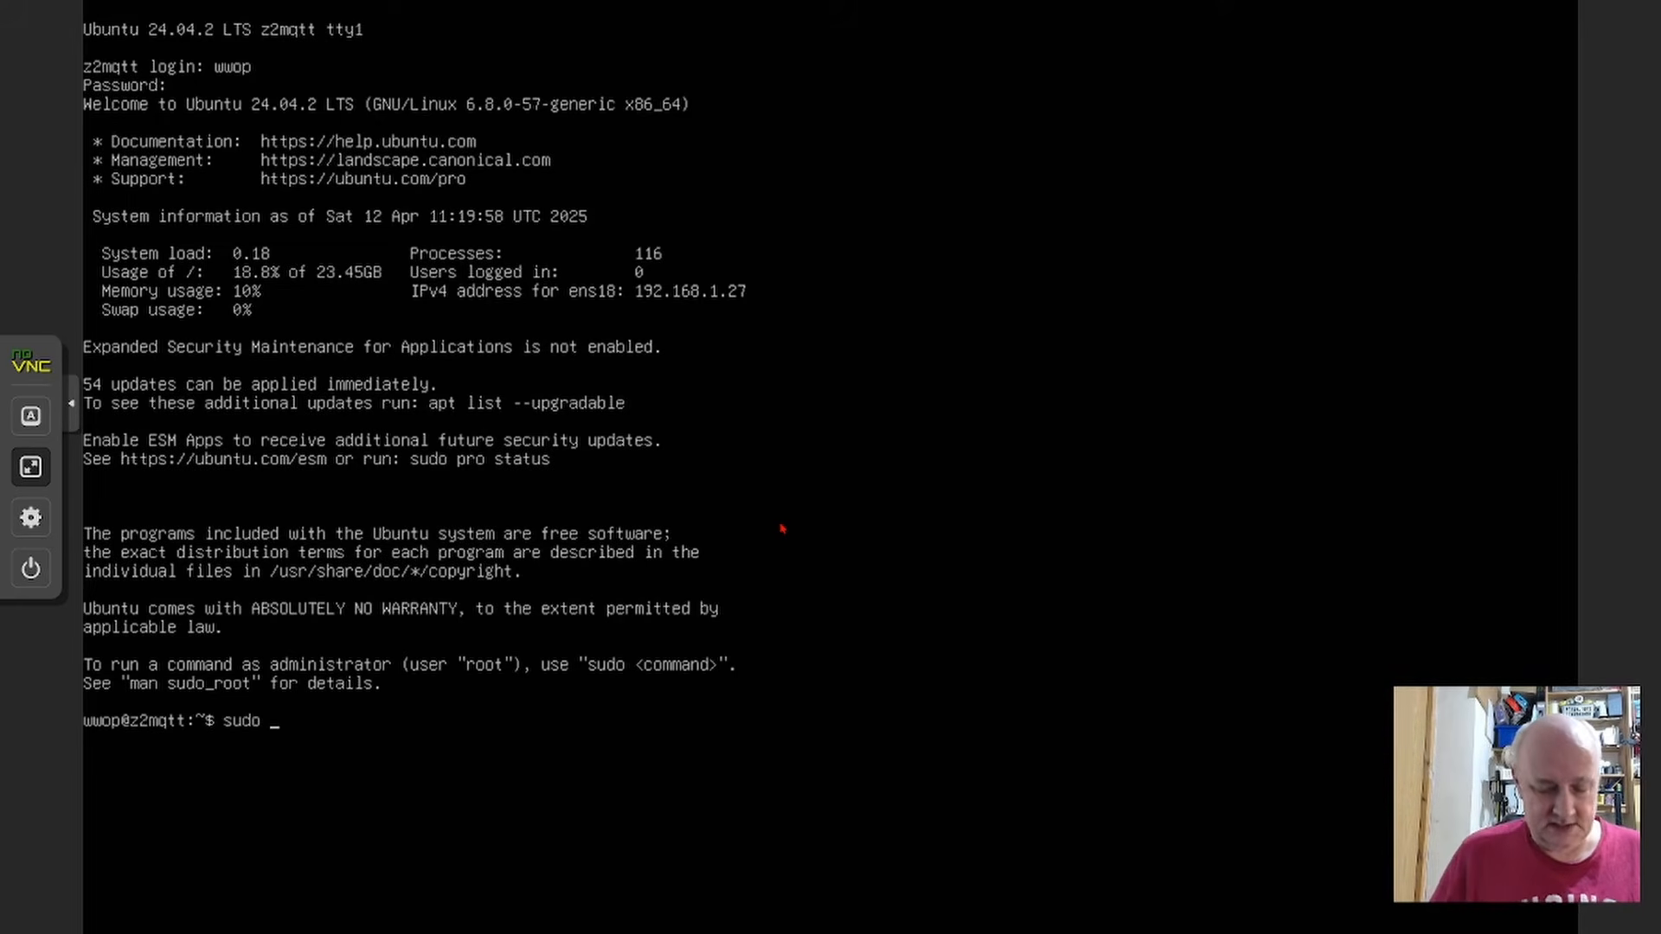
pyautogui.write(' update')
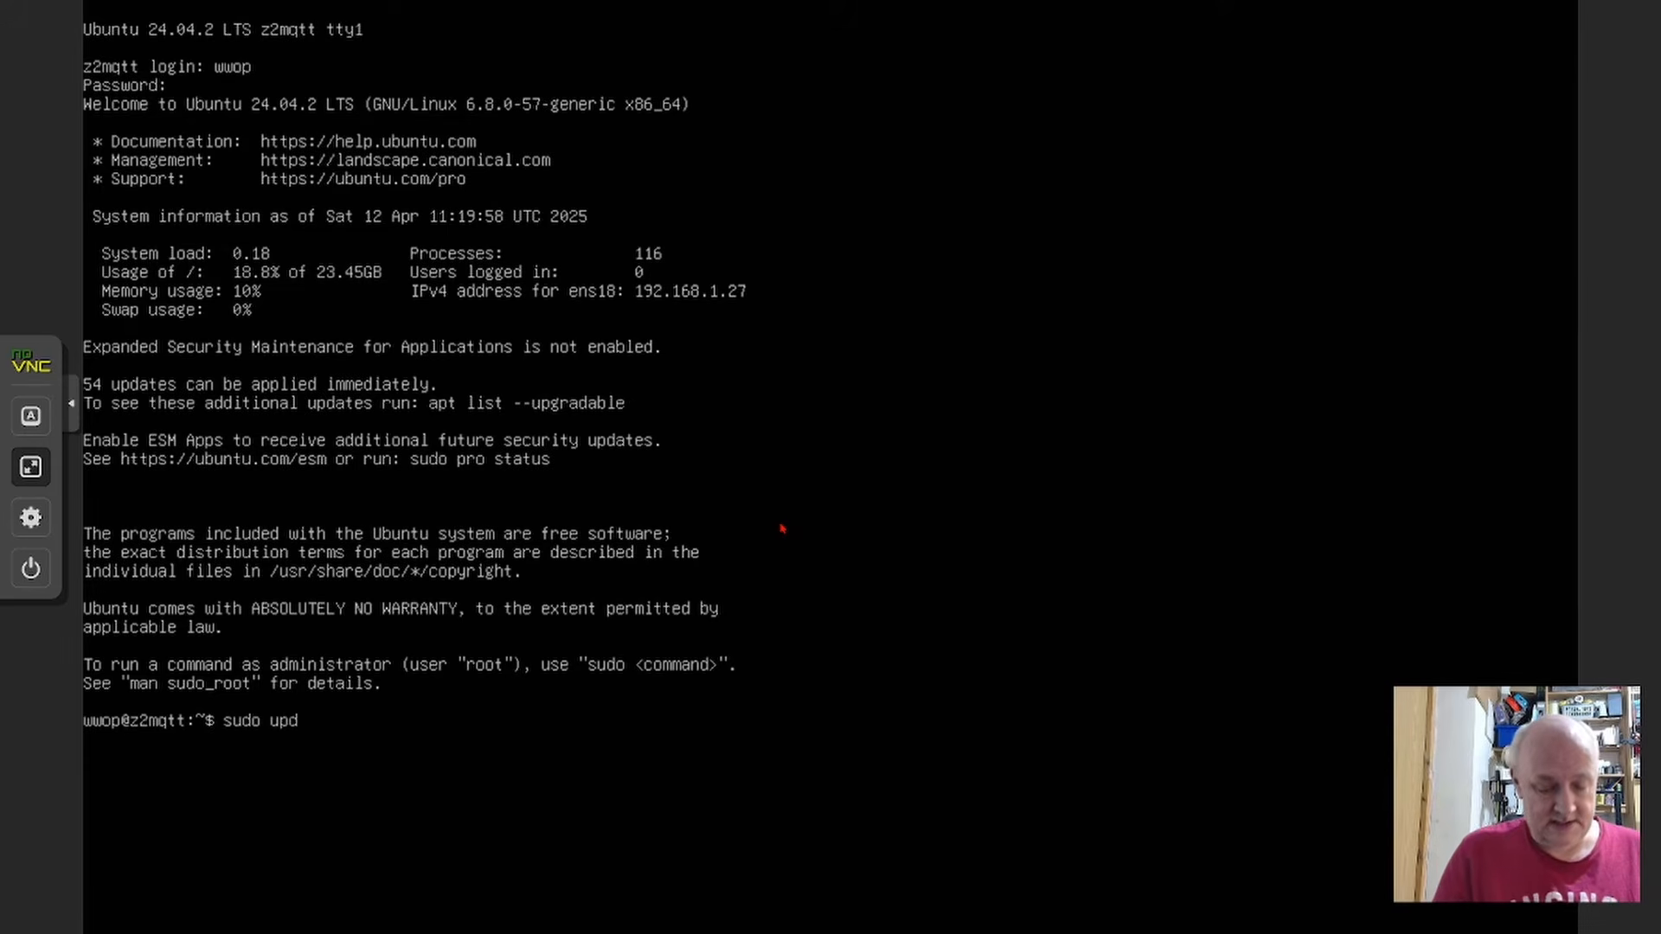
pyautogui.press('BackSpace')
pyautogui.press('BackSpace')
pyautogui.press('BackSpace')
pyautogui.press('BackSpace')
pyautogui.press('BackSpace')
pyautogui.press('BackSpace')
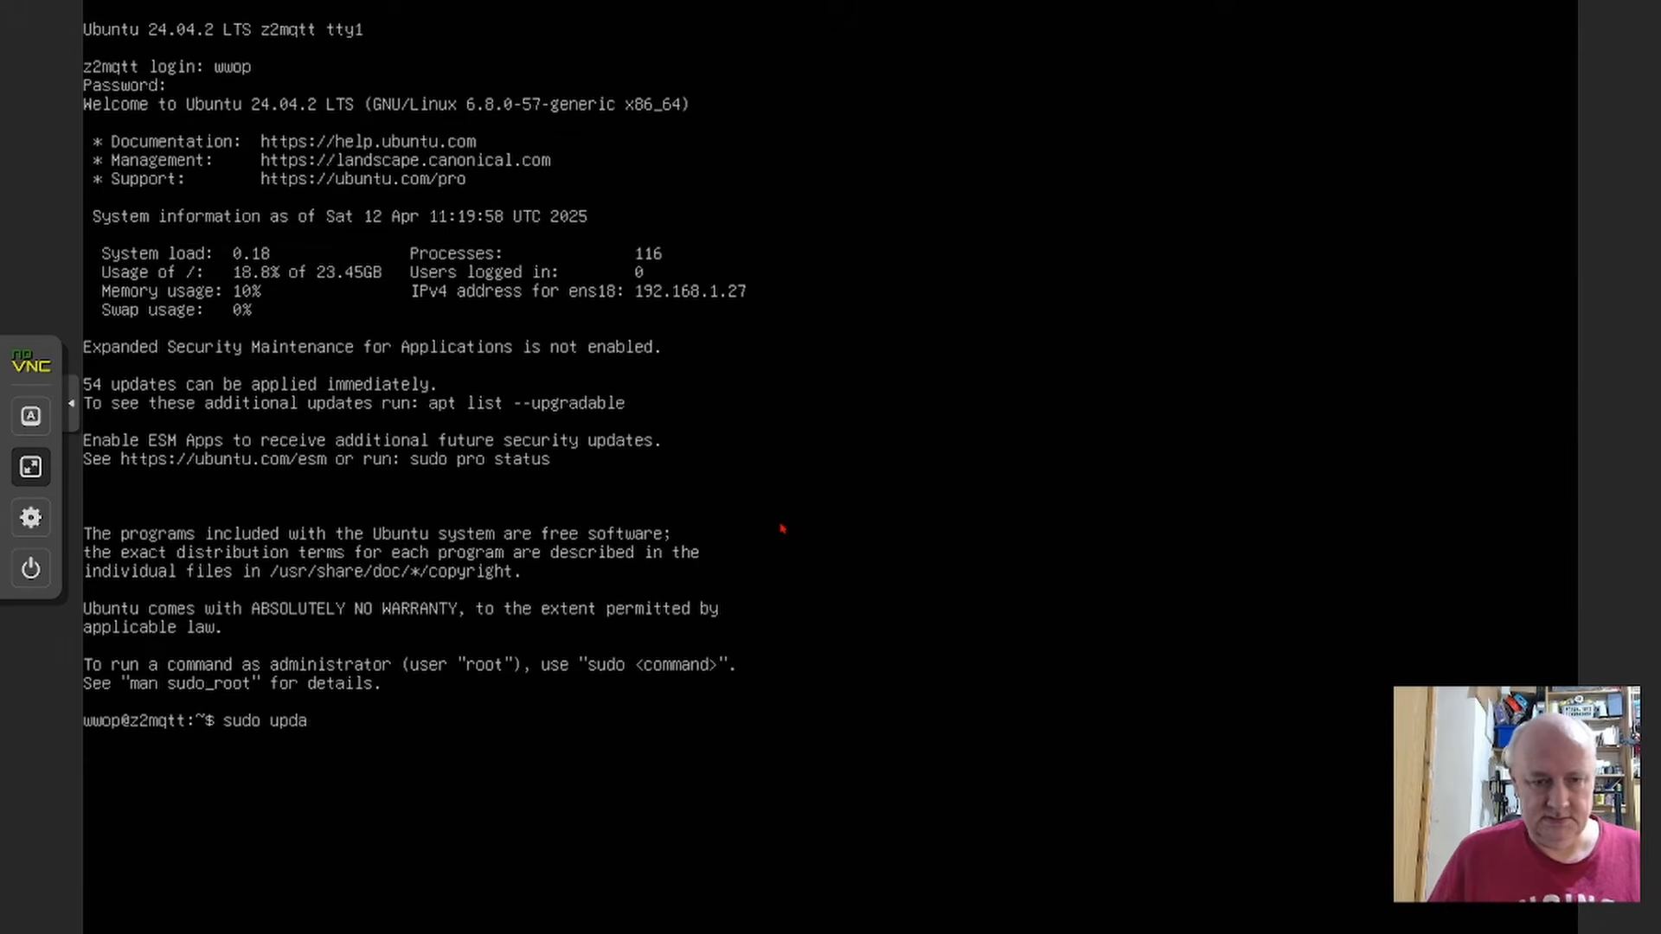
pyautogui.write('apt')
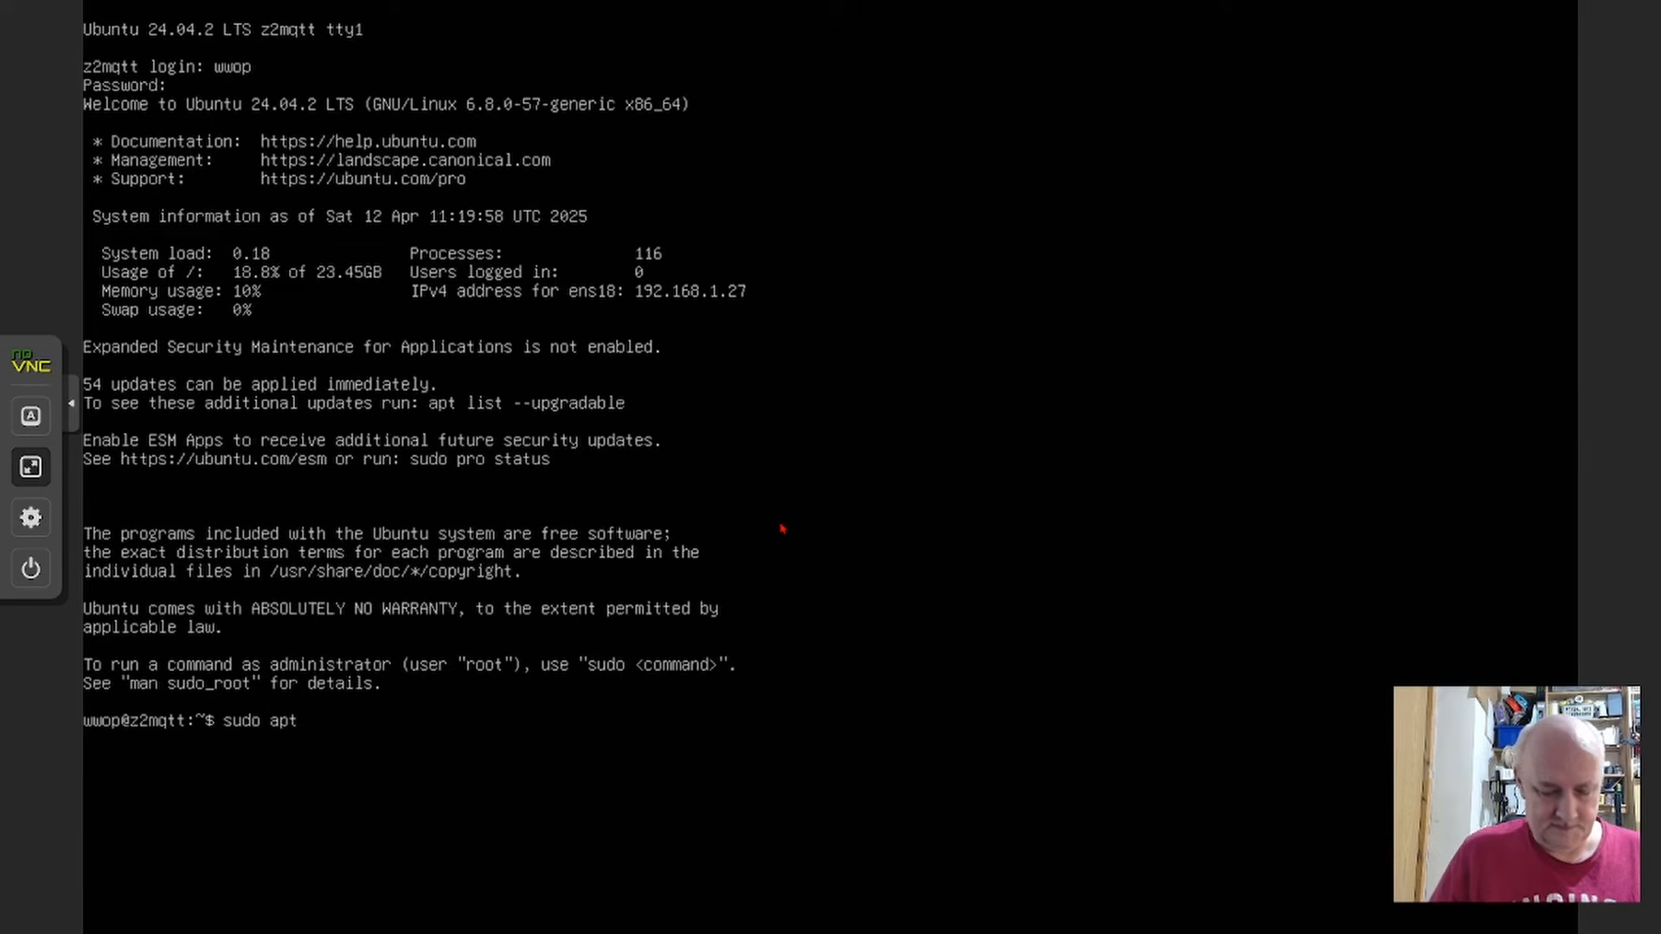
pyautogui.write(' update')
pyautogui.press('Return')
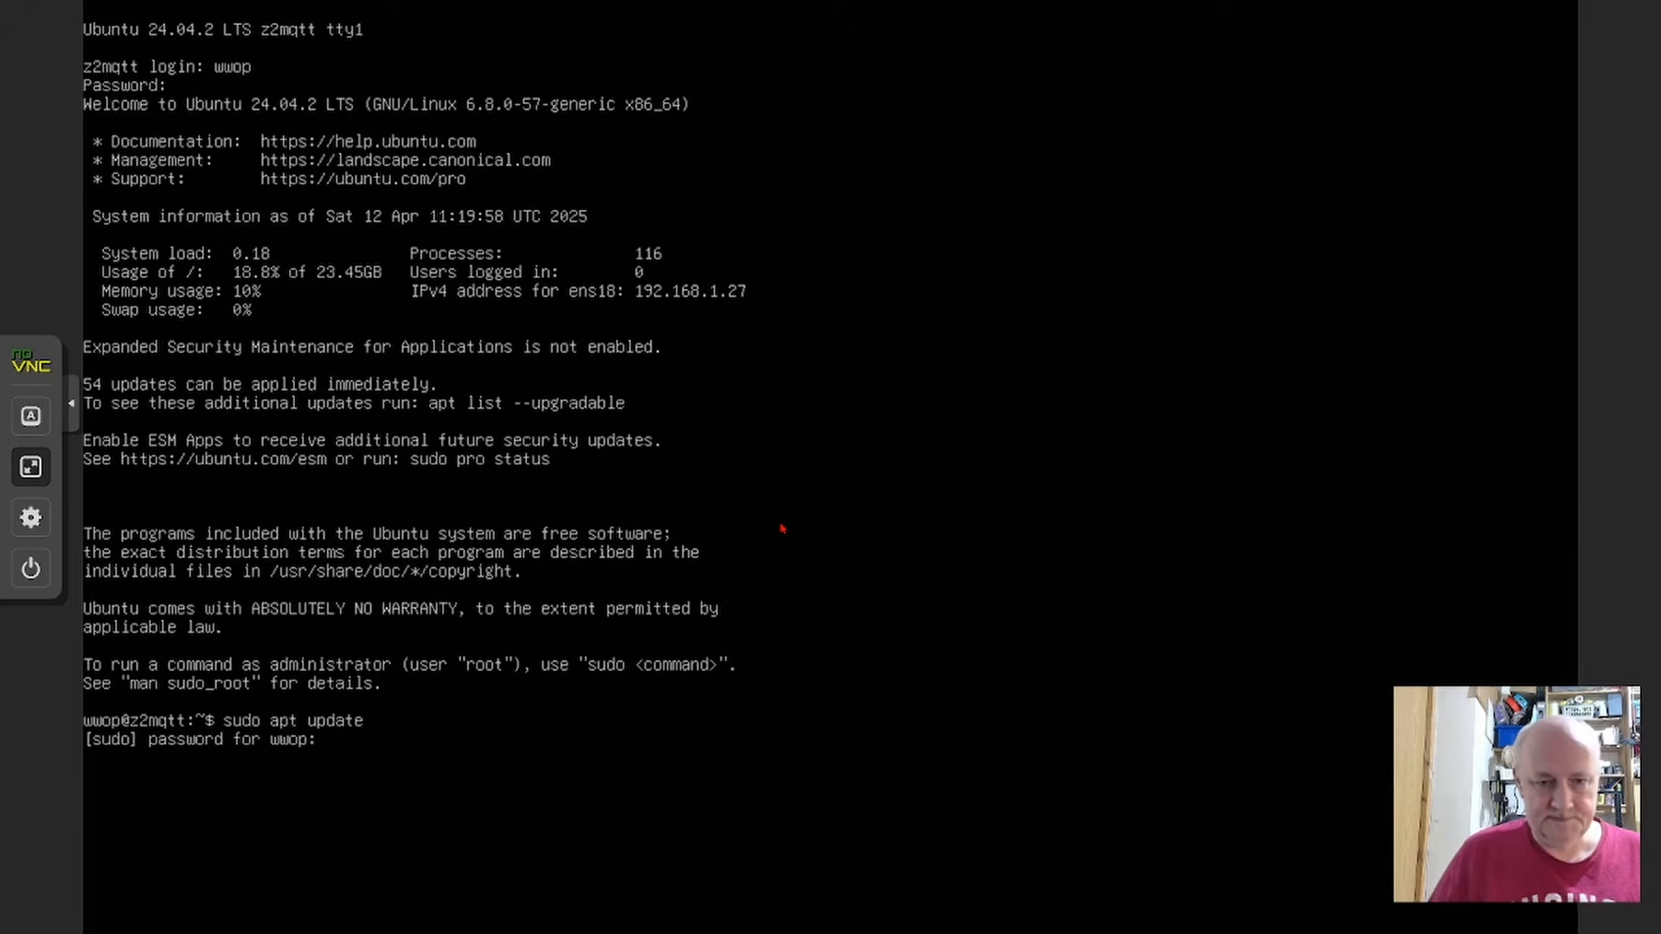
pyautogui.press('Return')
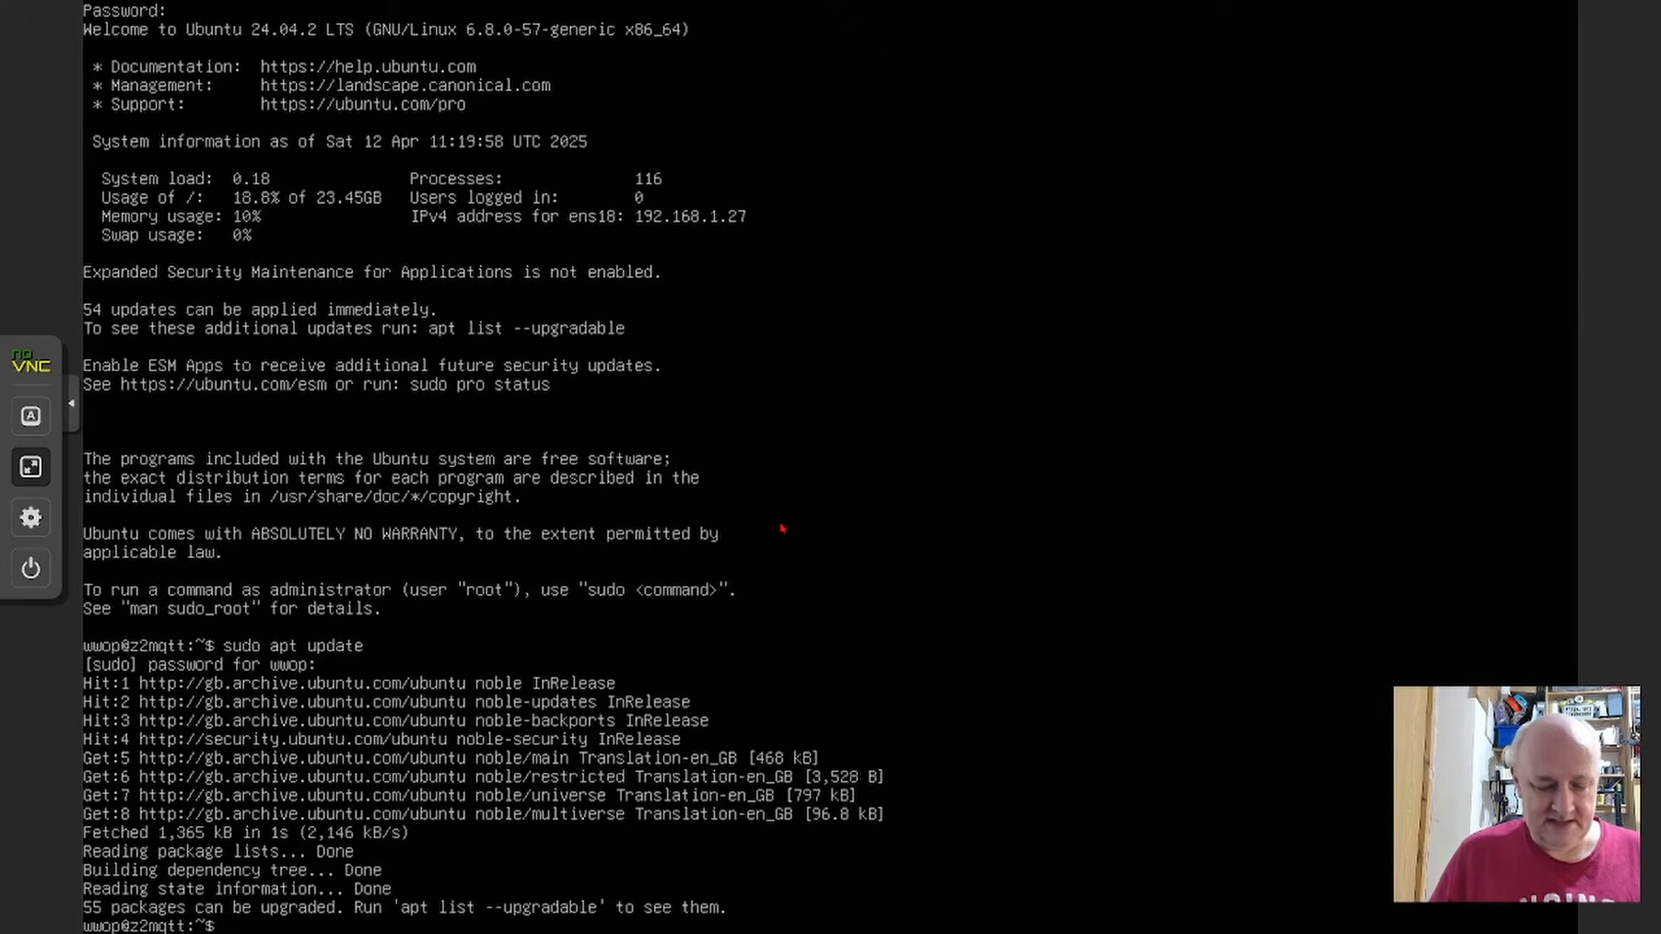
# Step: Upgrade the installed packages with "sudo apt upgrade" and answer y to continue
pyautogui.press('Up')
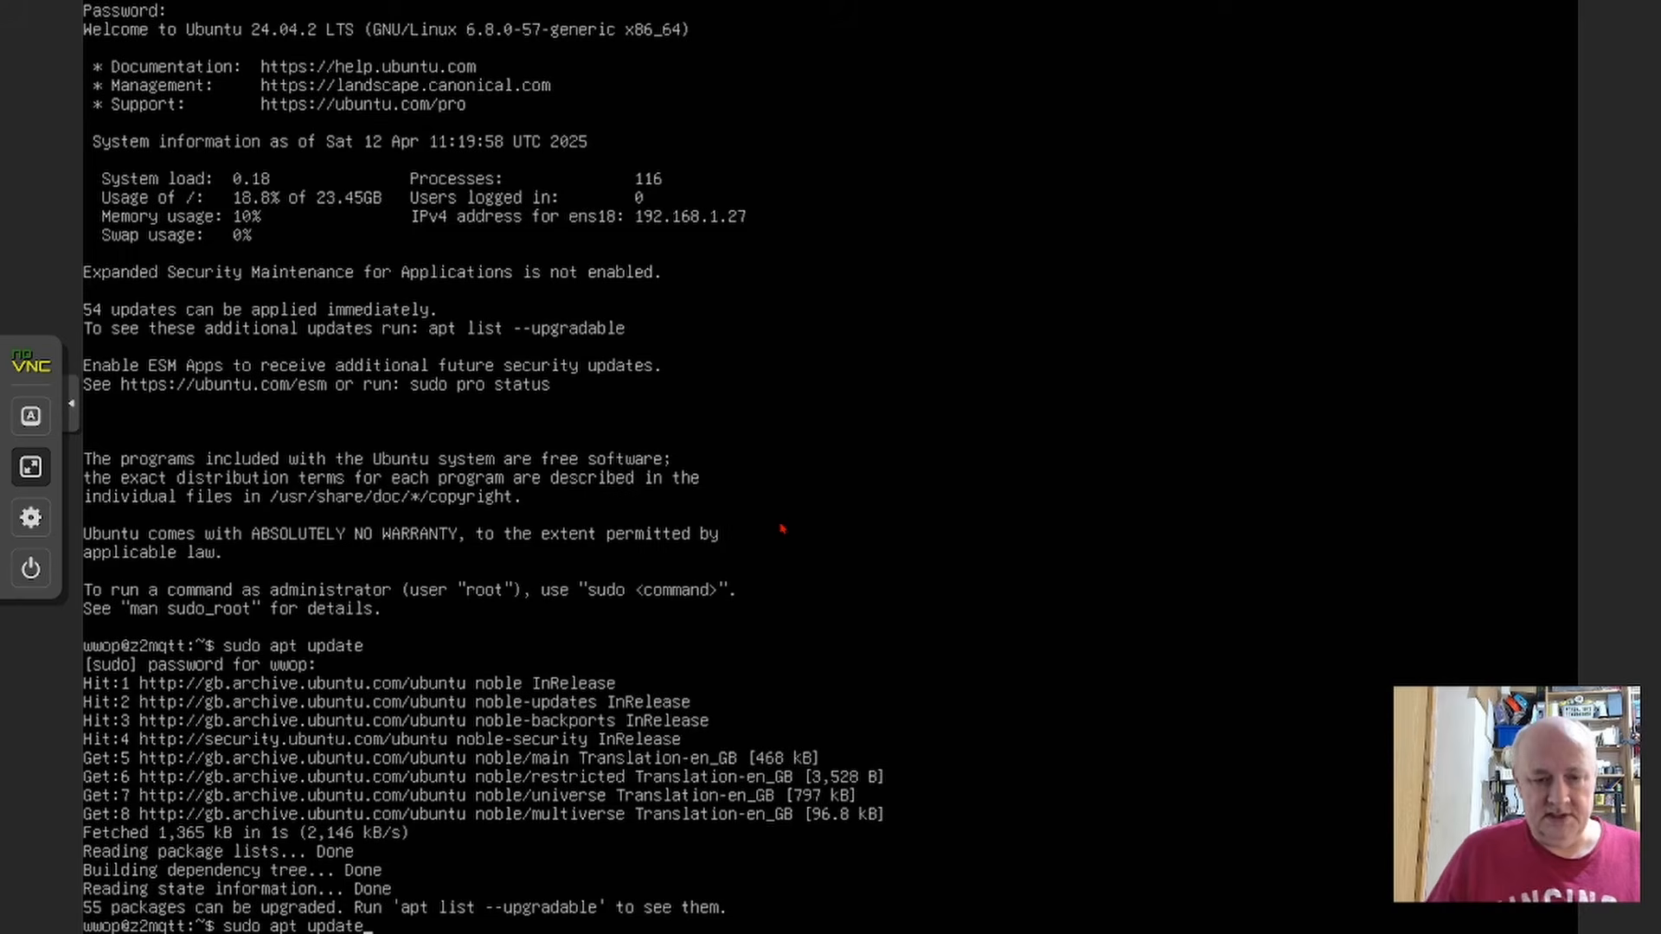
pyautogui.press('BackSpace')
pyautogui.press('BackSpace')
pyautogui.press('BackSpace')
pyautogui.press('BackSpace')
pyautogui.write('grade')
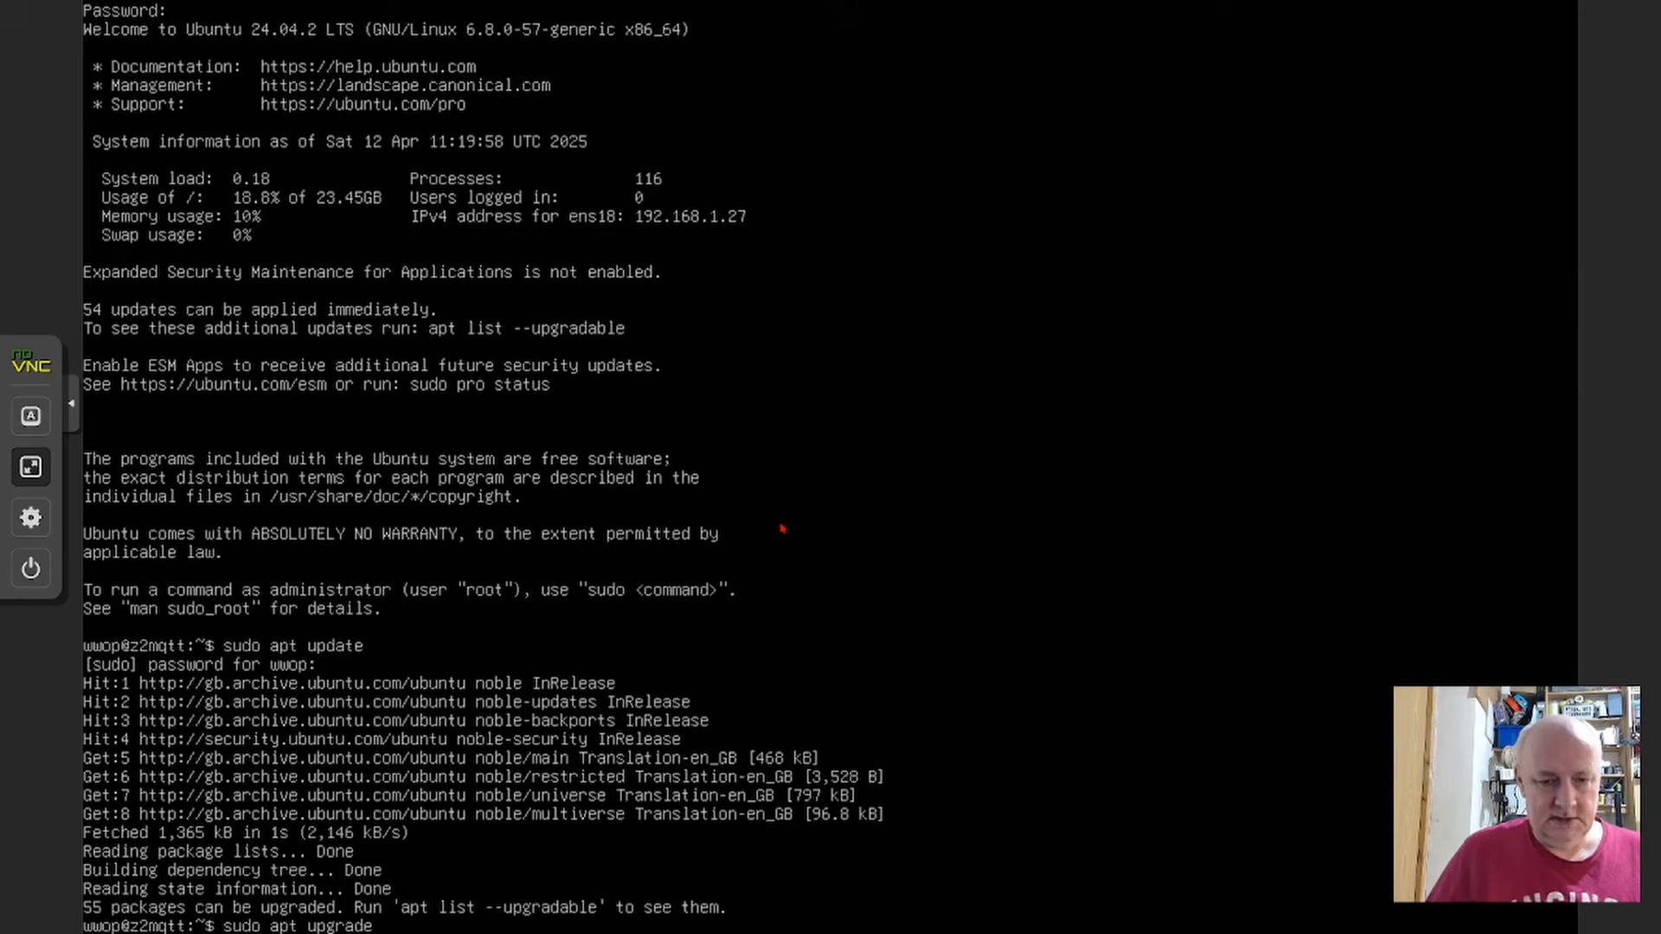
pyautogui.press('Return')
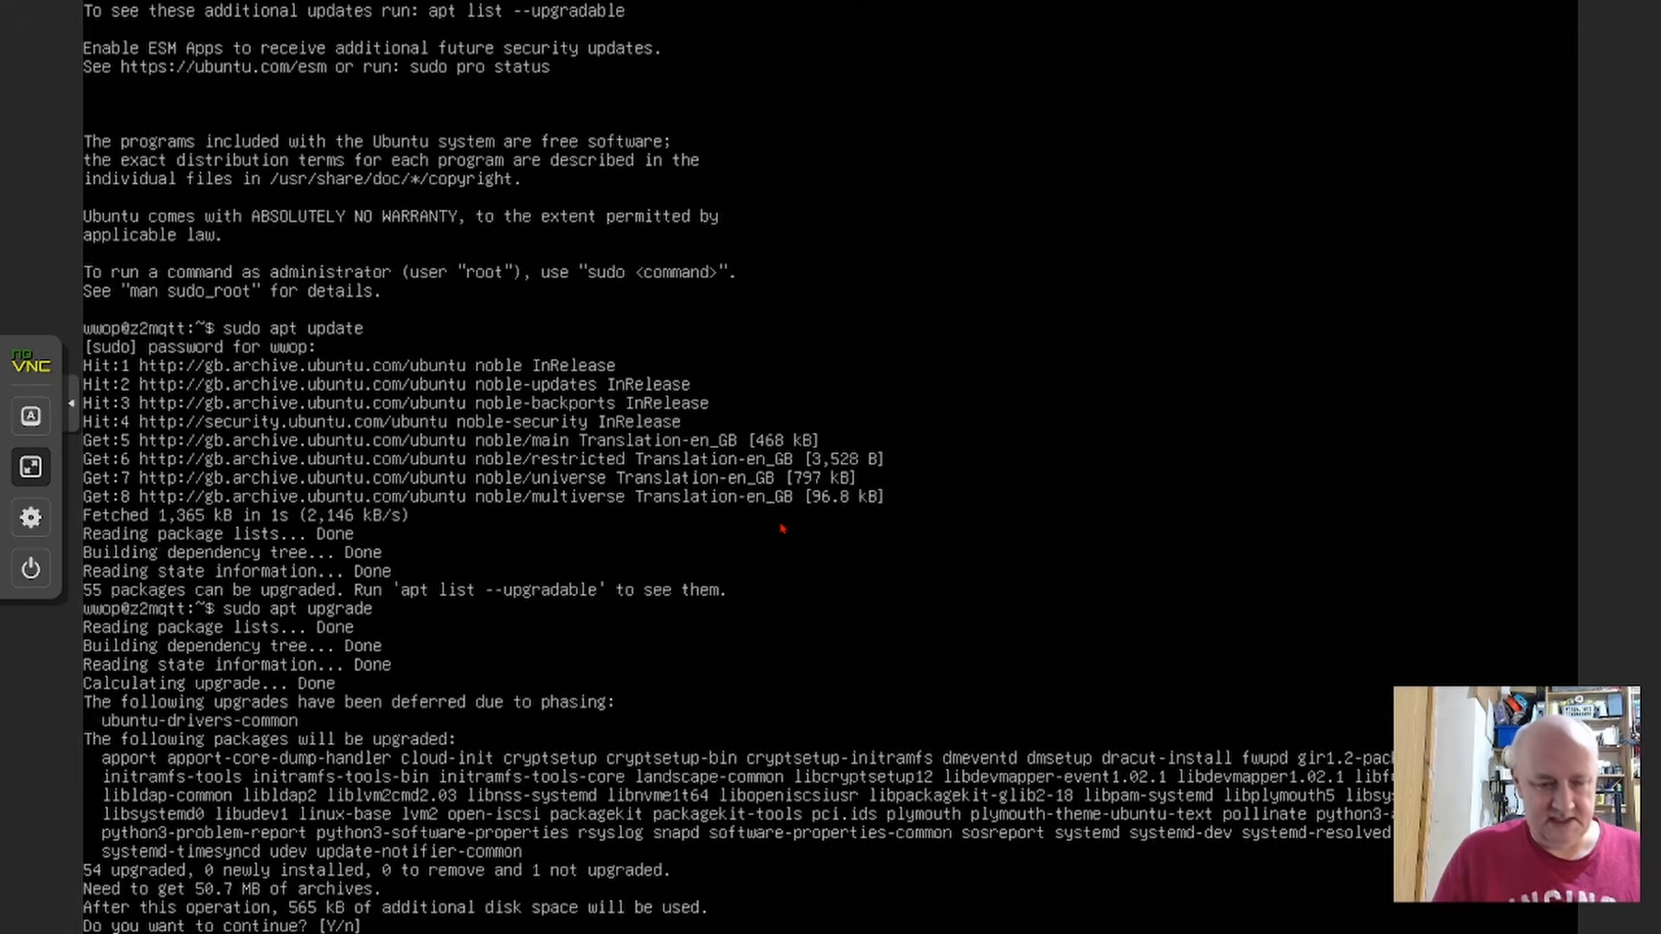
pyautogui.write('y')
pyautogui.press('Return')
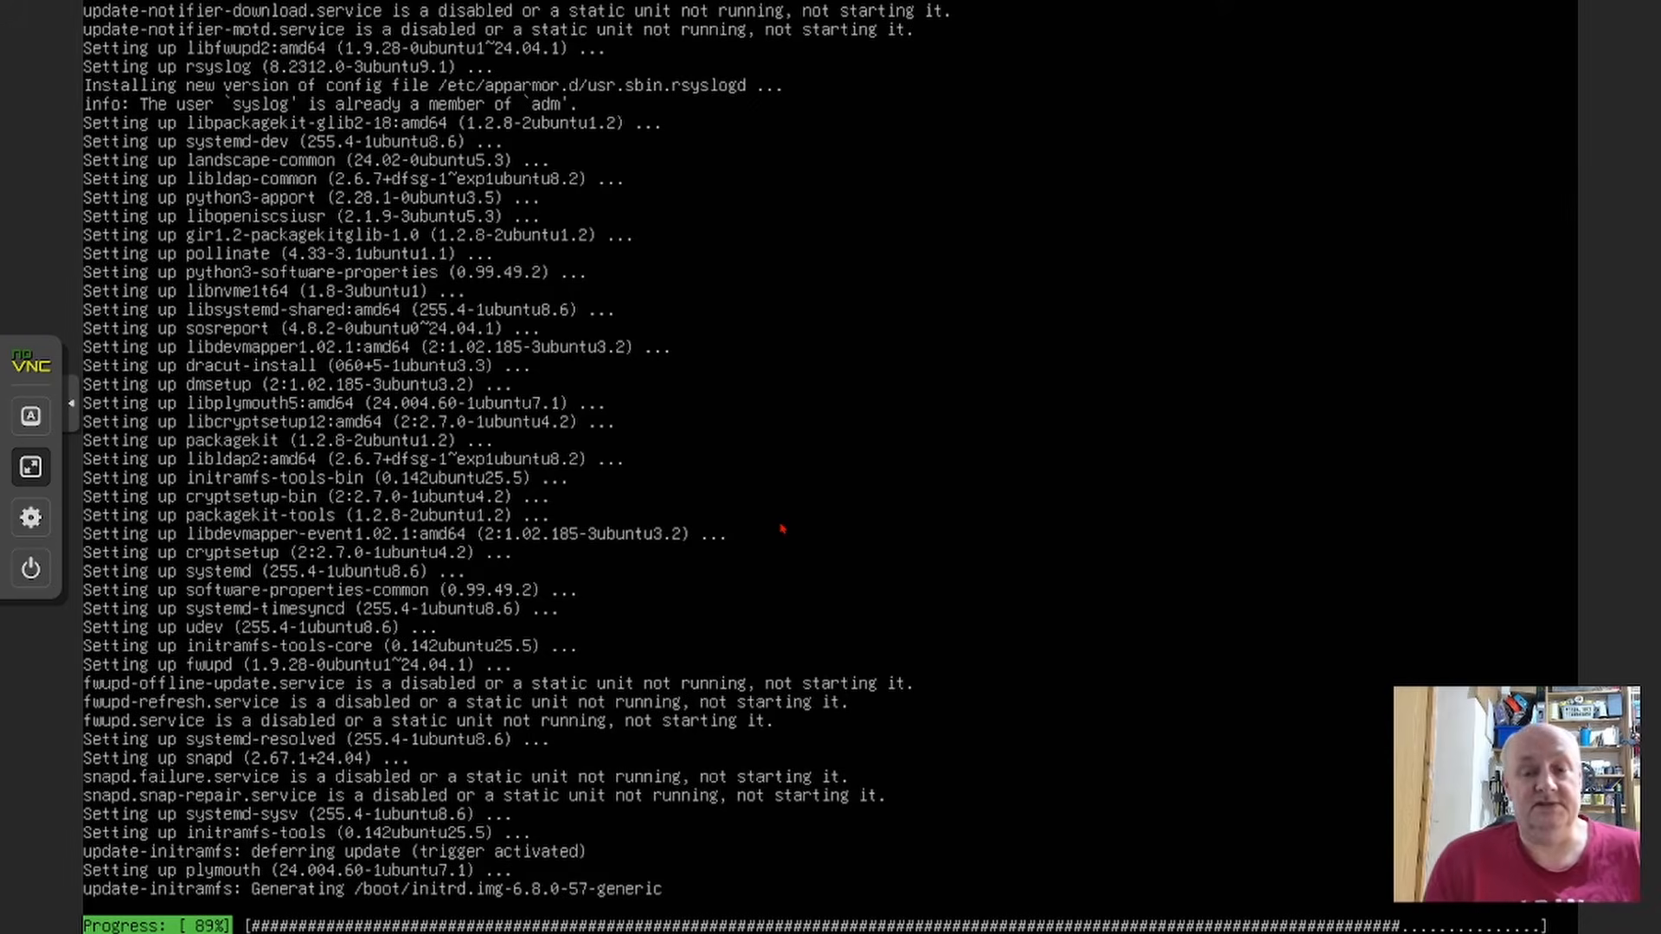
# Step: Restart the virtual machine with "sudo reboot" once the package upgrade is complete
pyautogui.write('sud')
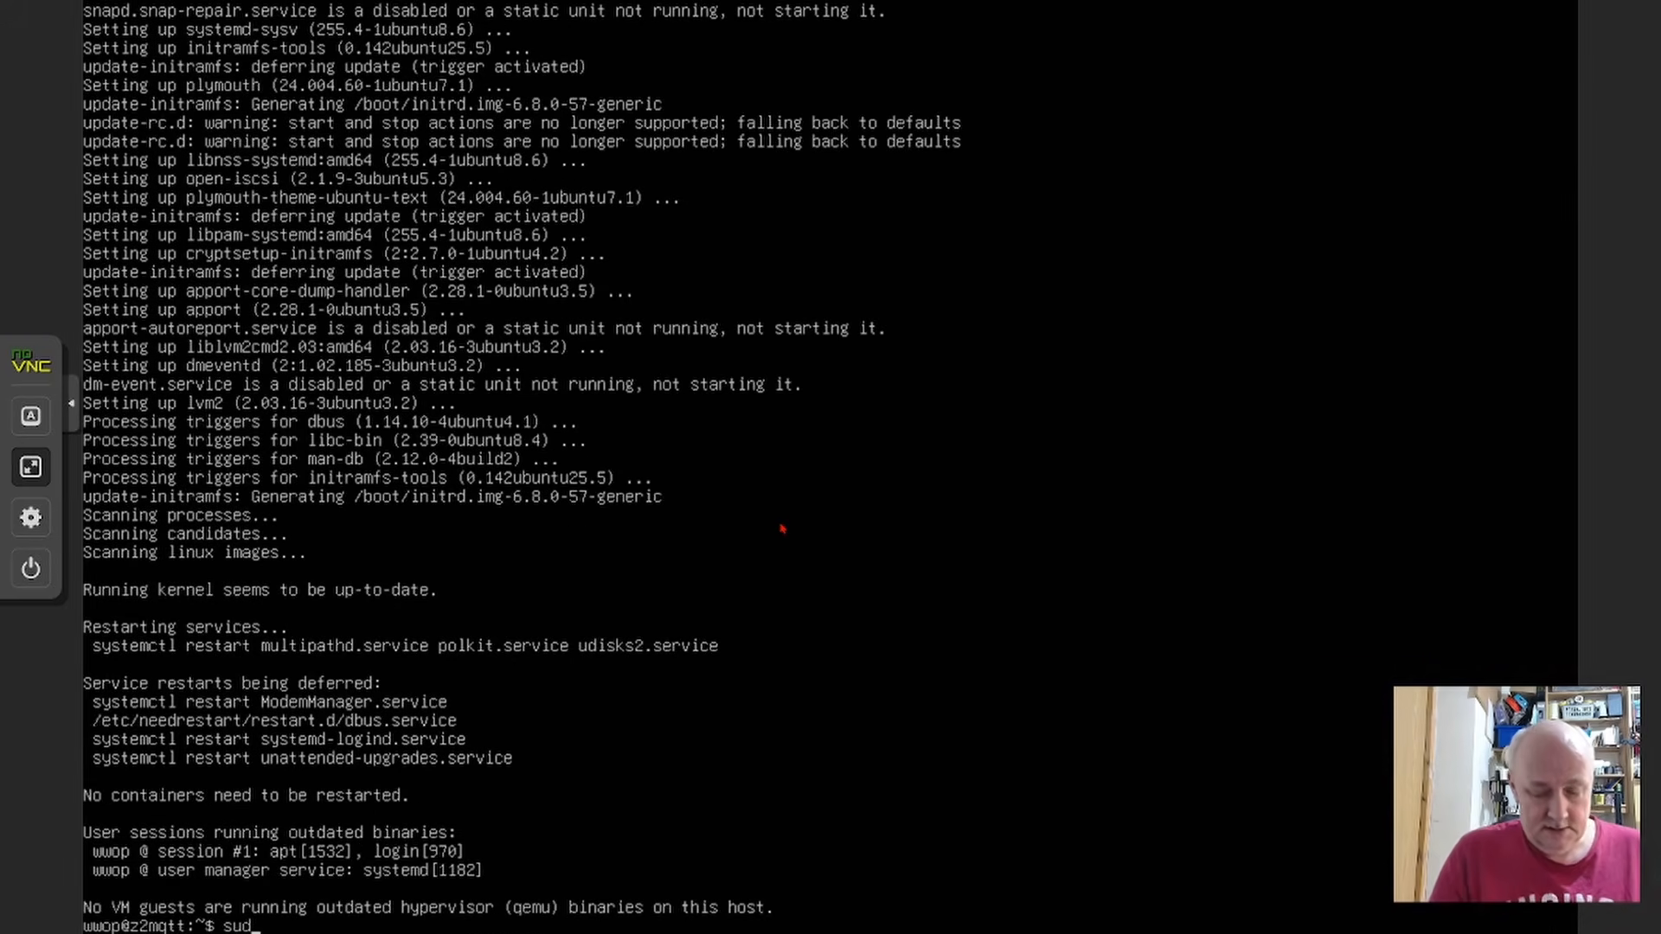
pyautogui.write('o r')
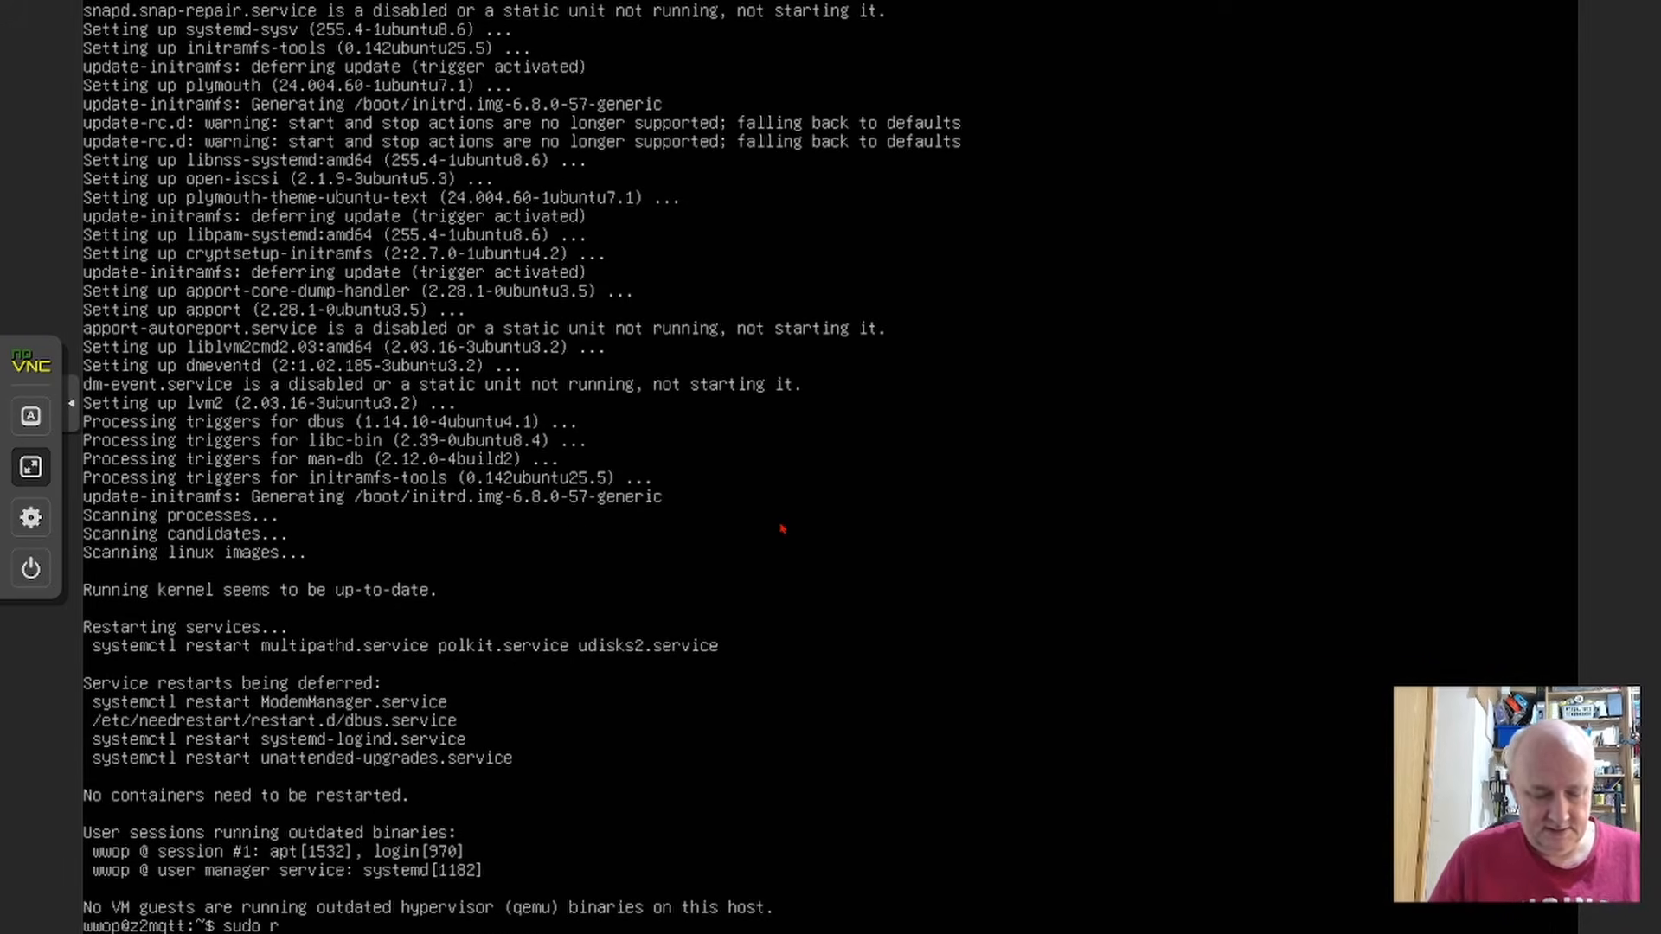
pyautogui.write('eboot')
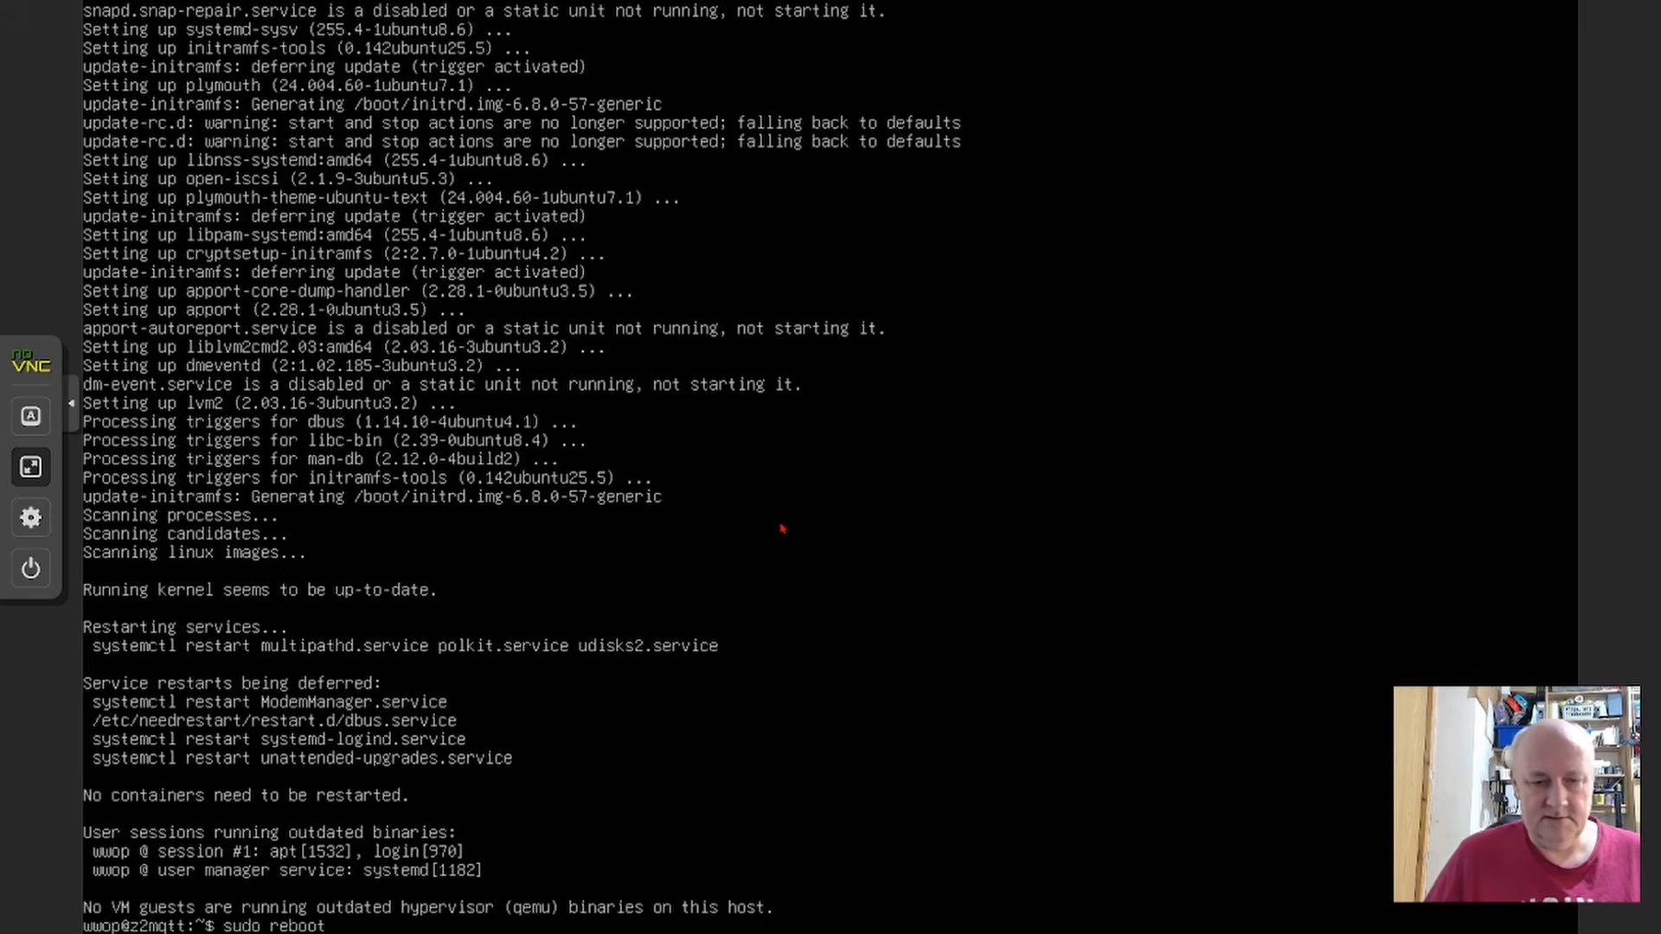
pyautogui.press('Return')
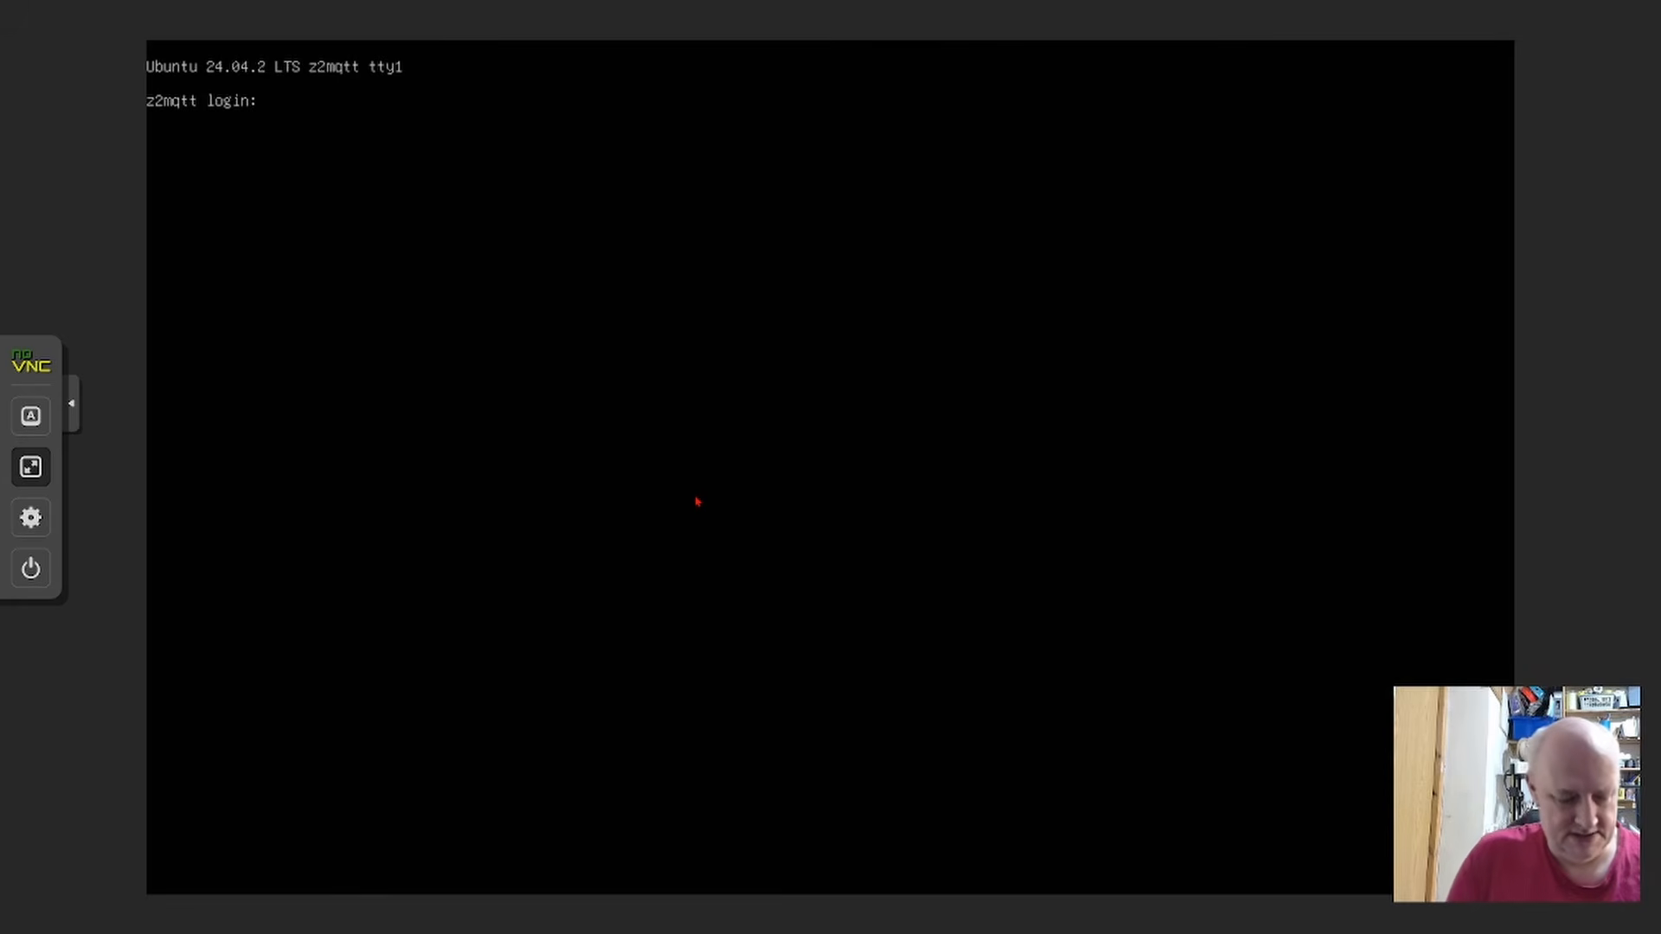
# Step: Log back in to the rebooted z2mqtt server as wwop with the account password
pyautogui.write('wwop')
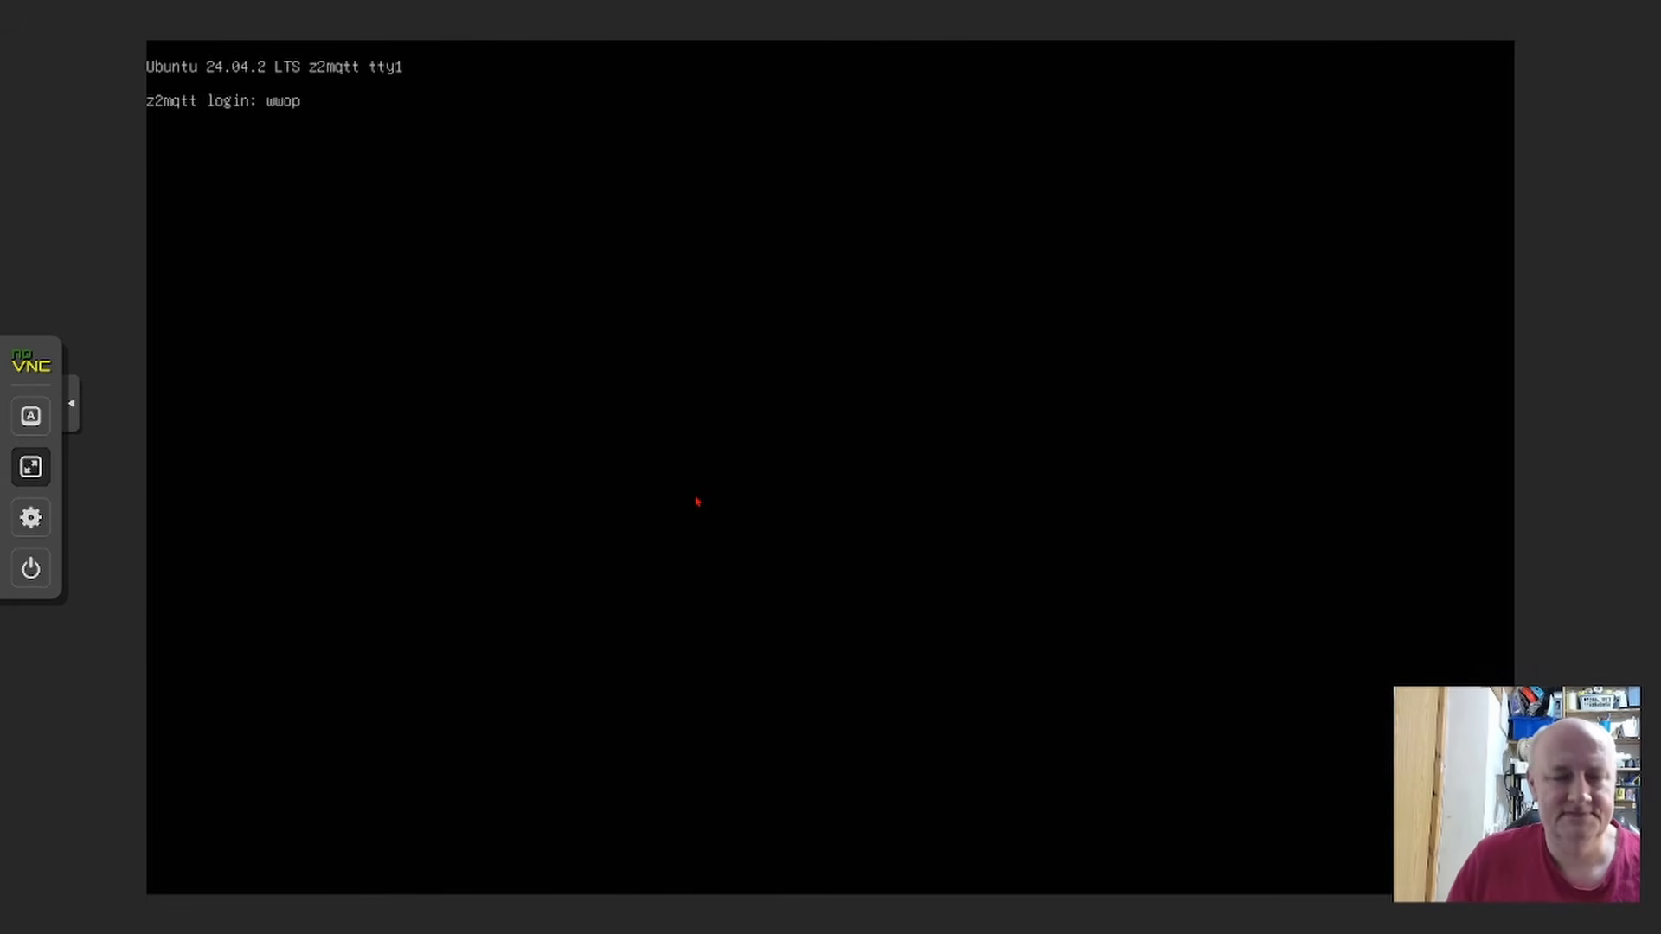
pyautogui.press('Return')
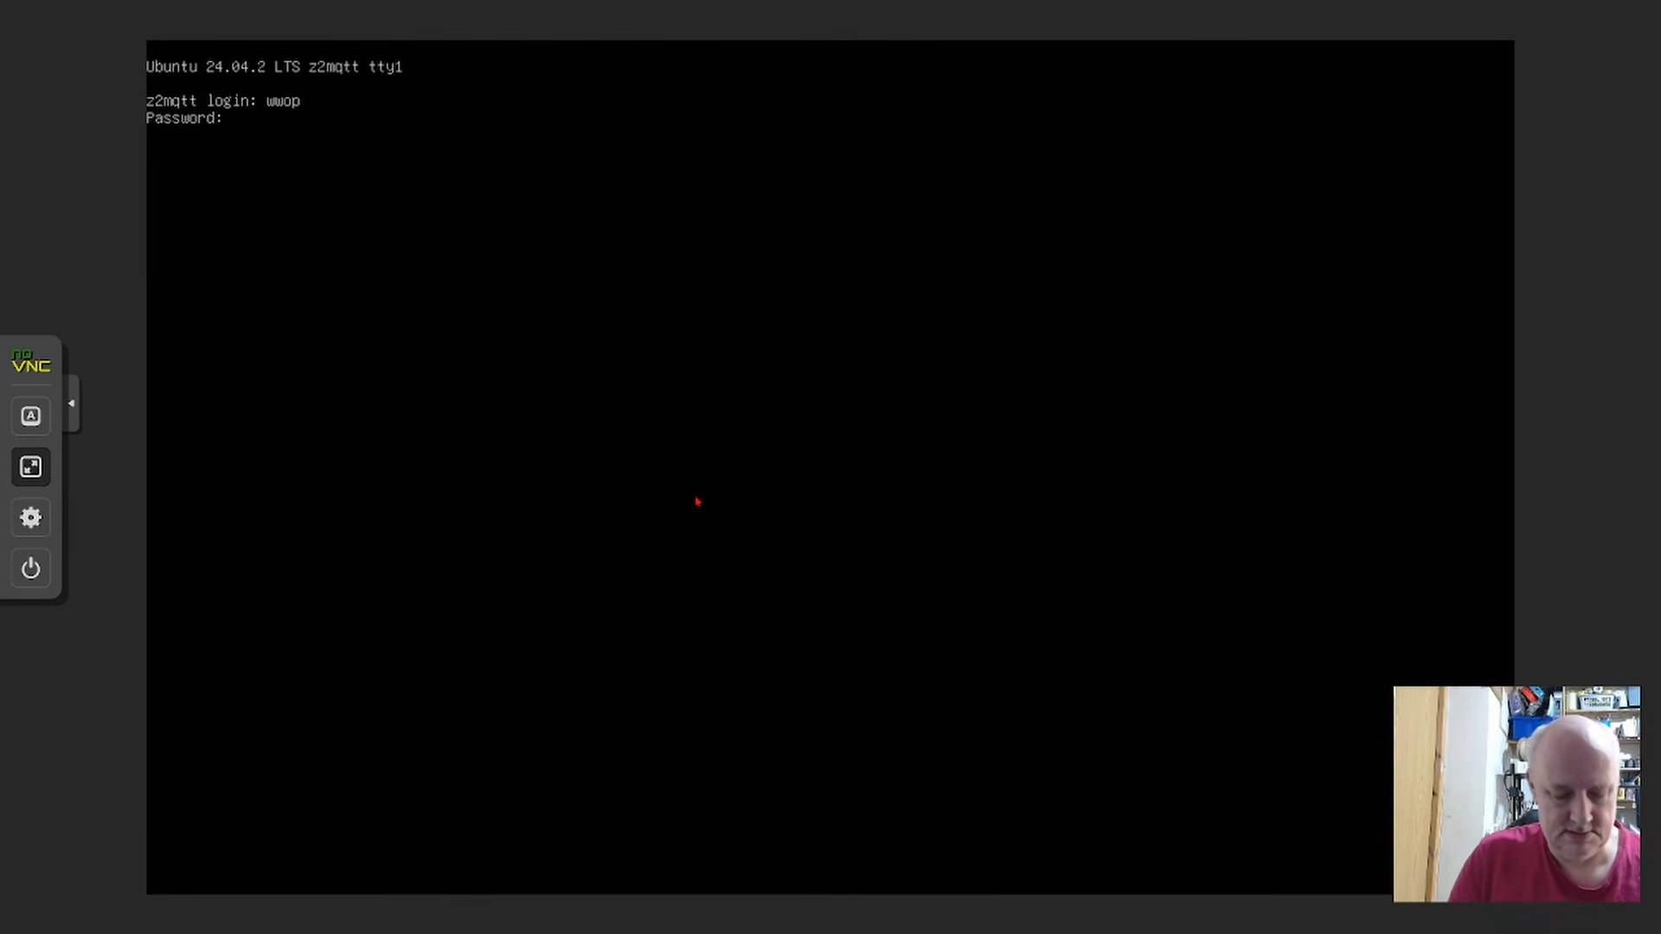
pyautogui.press('Return')
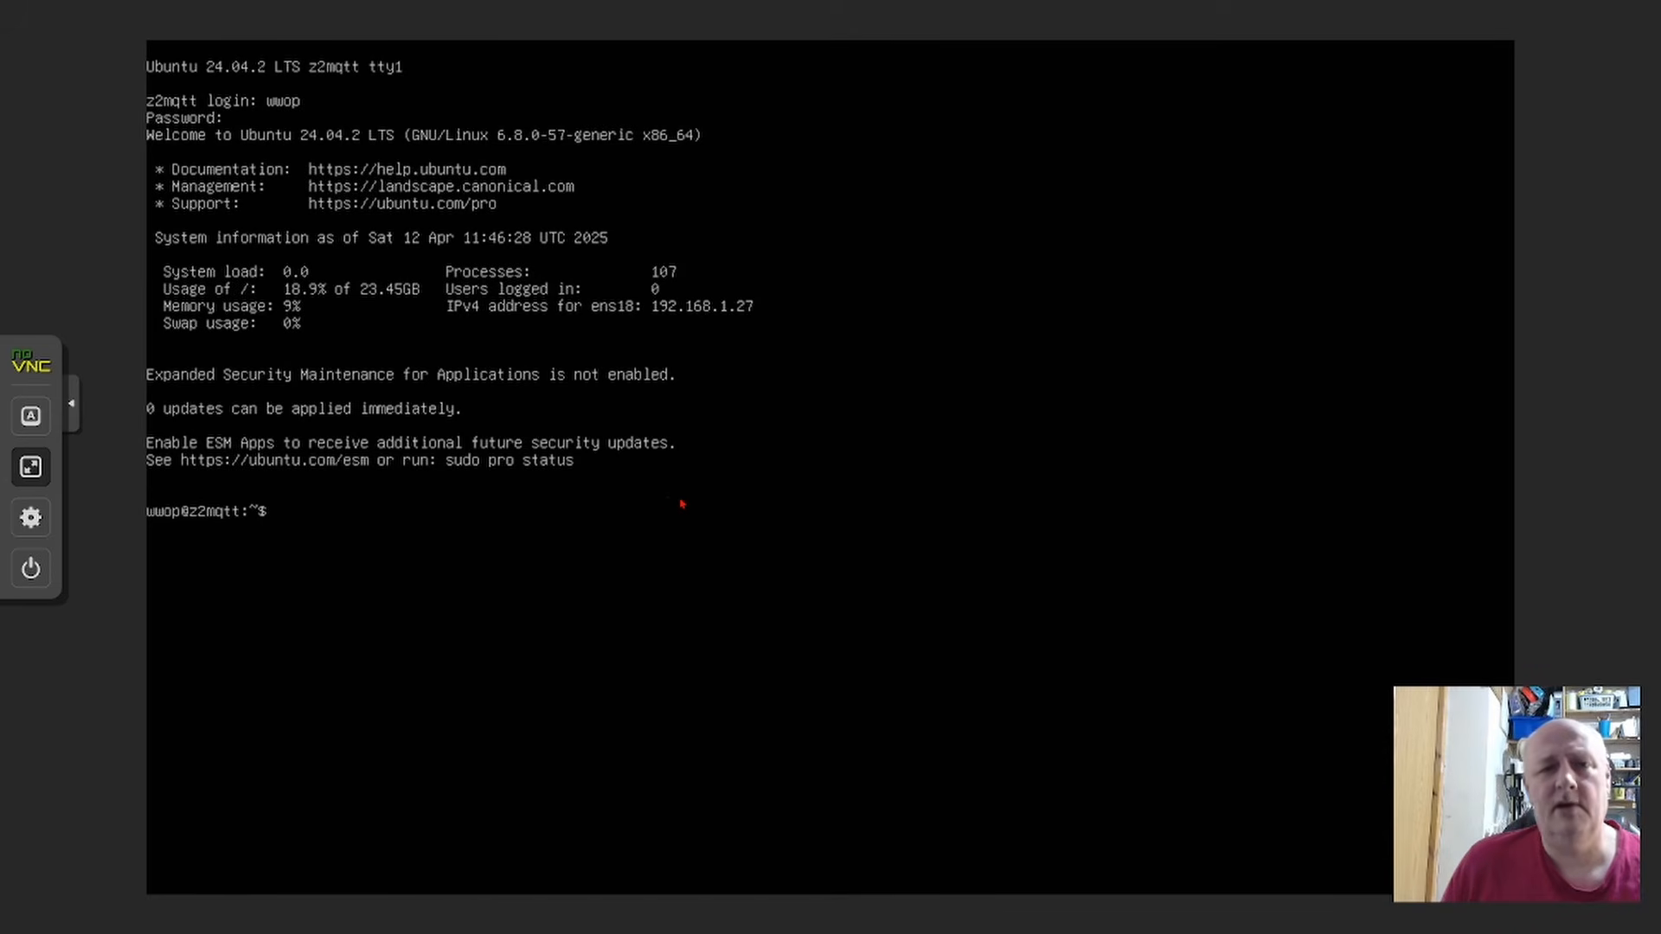
# Step: List the contents of the home directory with "ls" and of the root directory with "ls /"
pyautogui.write('ls')
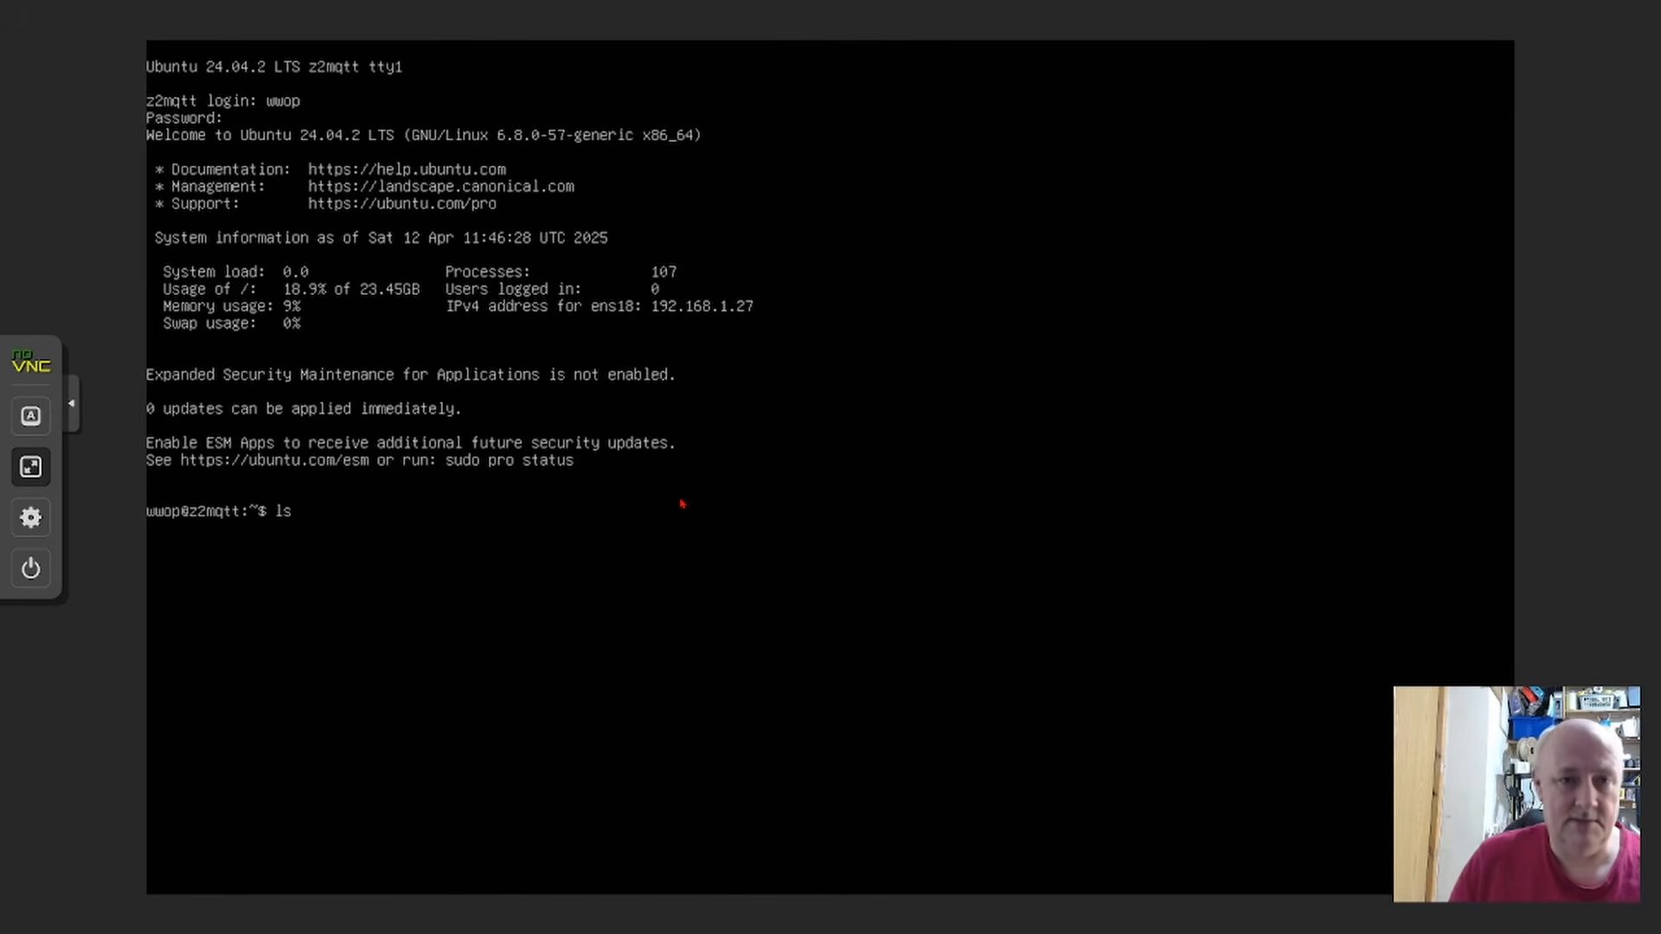
pyautogui.press('Return')
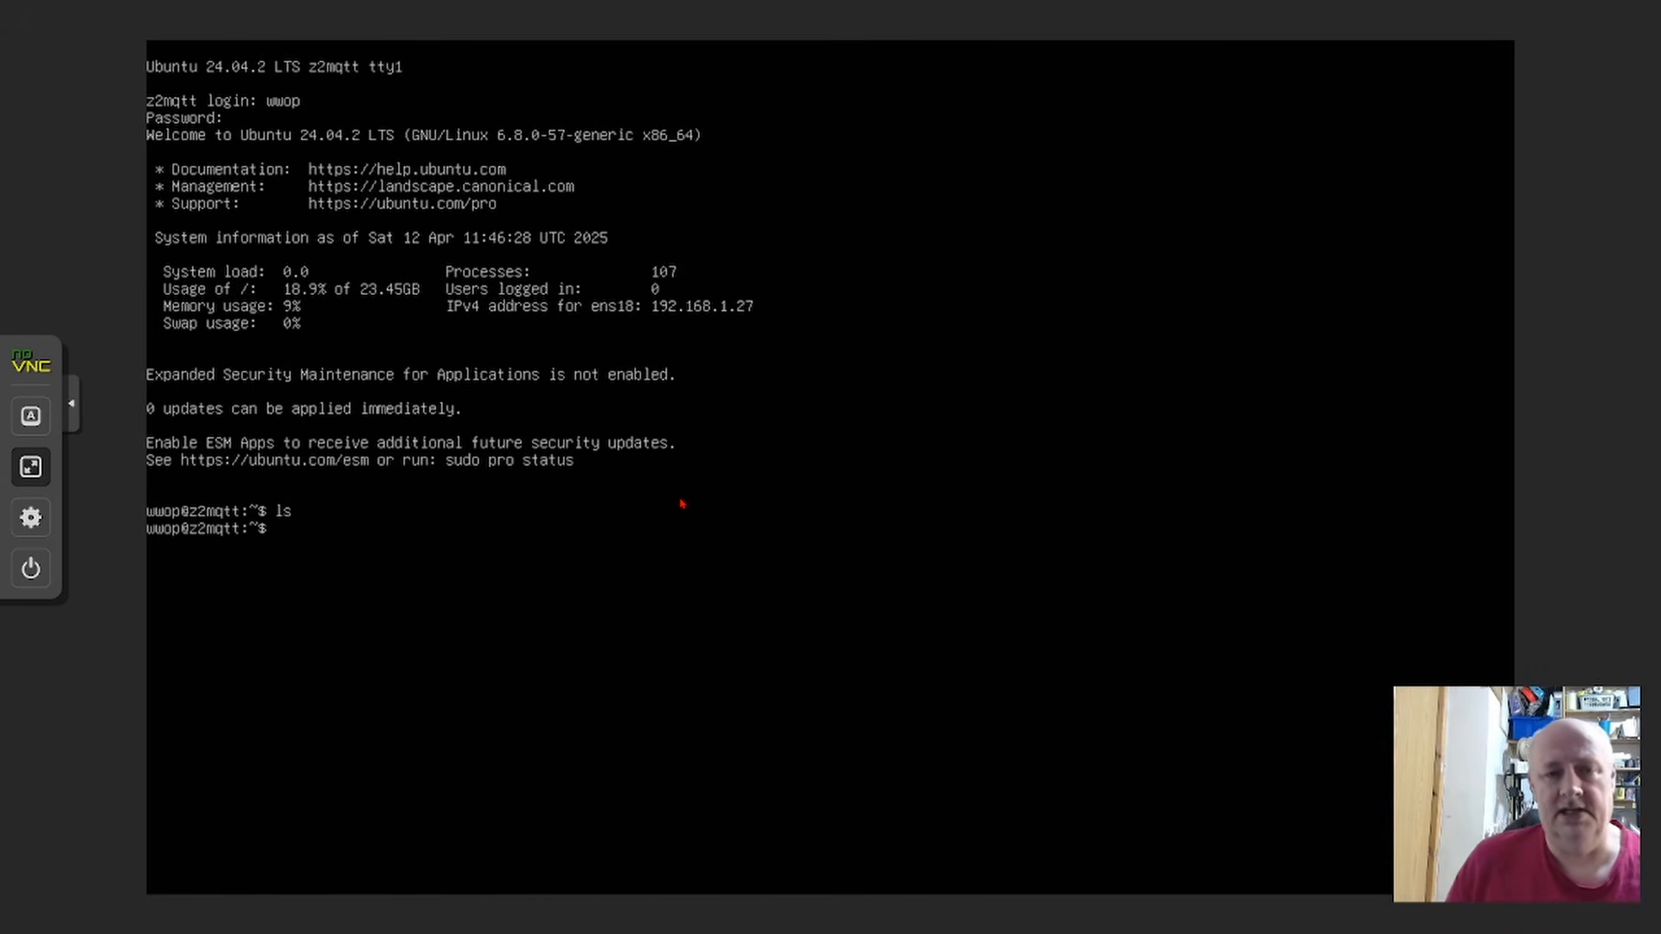
pyautogui.write('ls ')
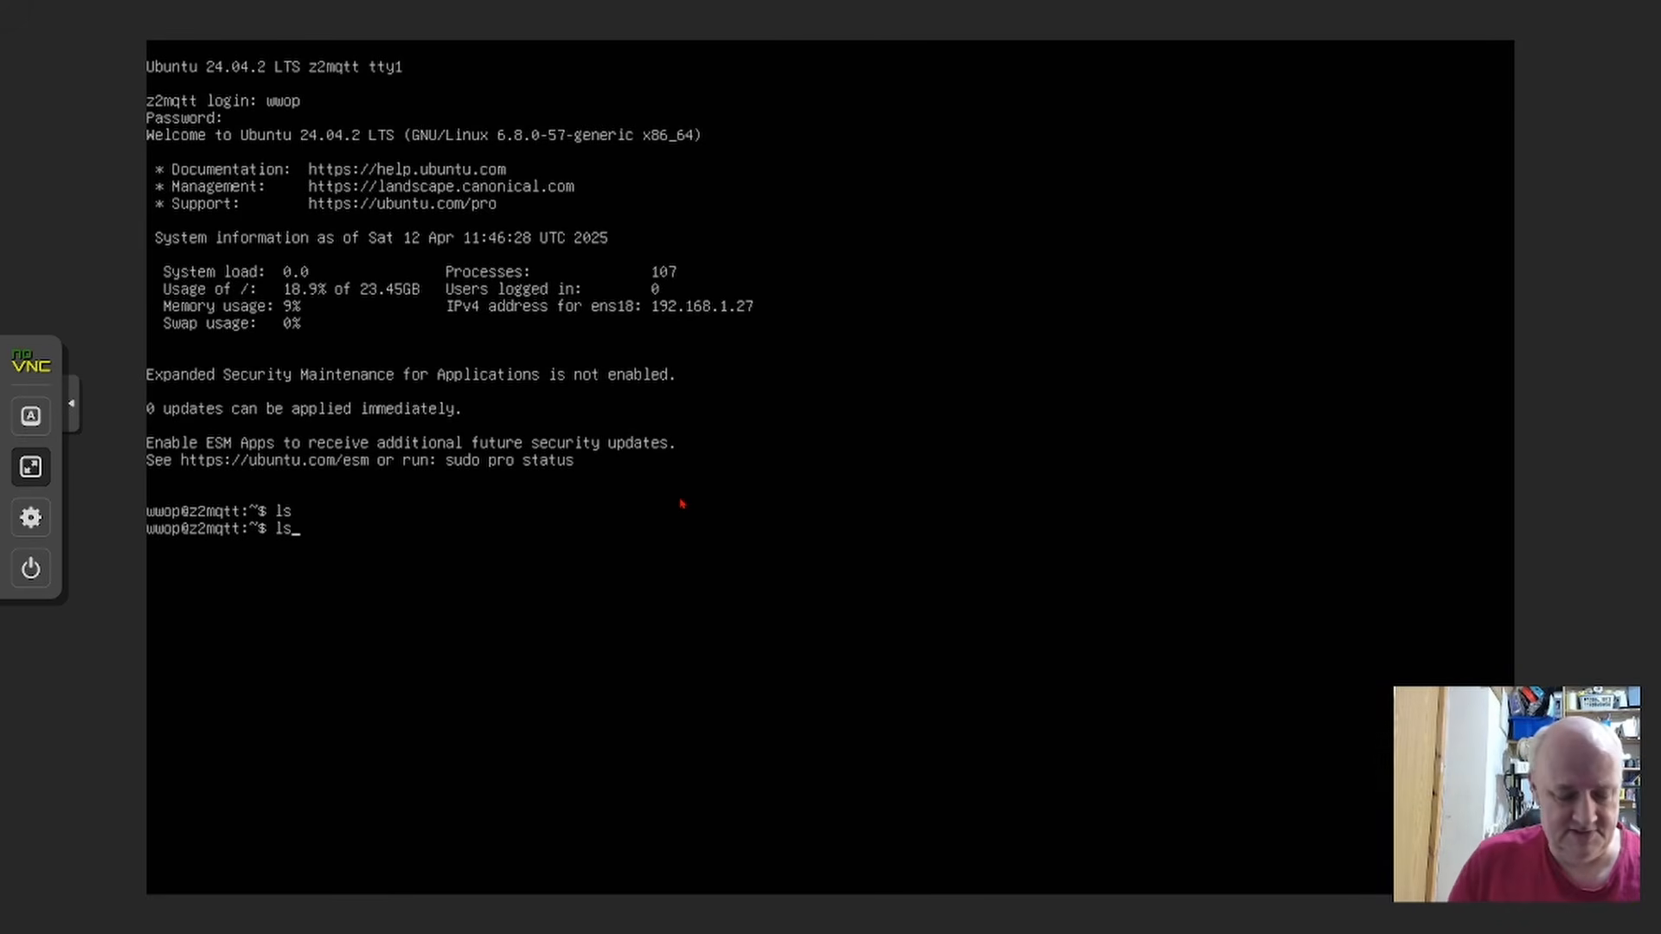
pyautogui.write('/')
pyautogui.press('Return')
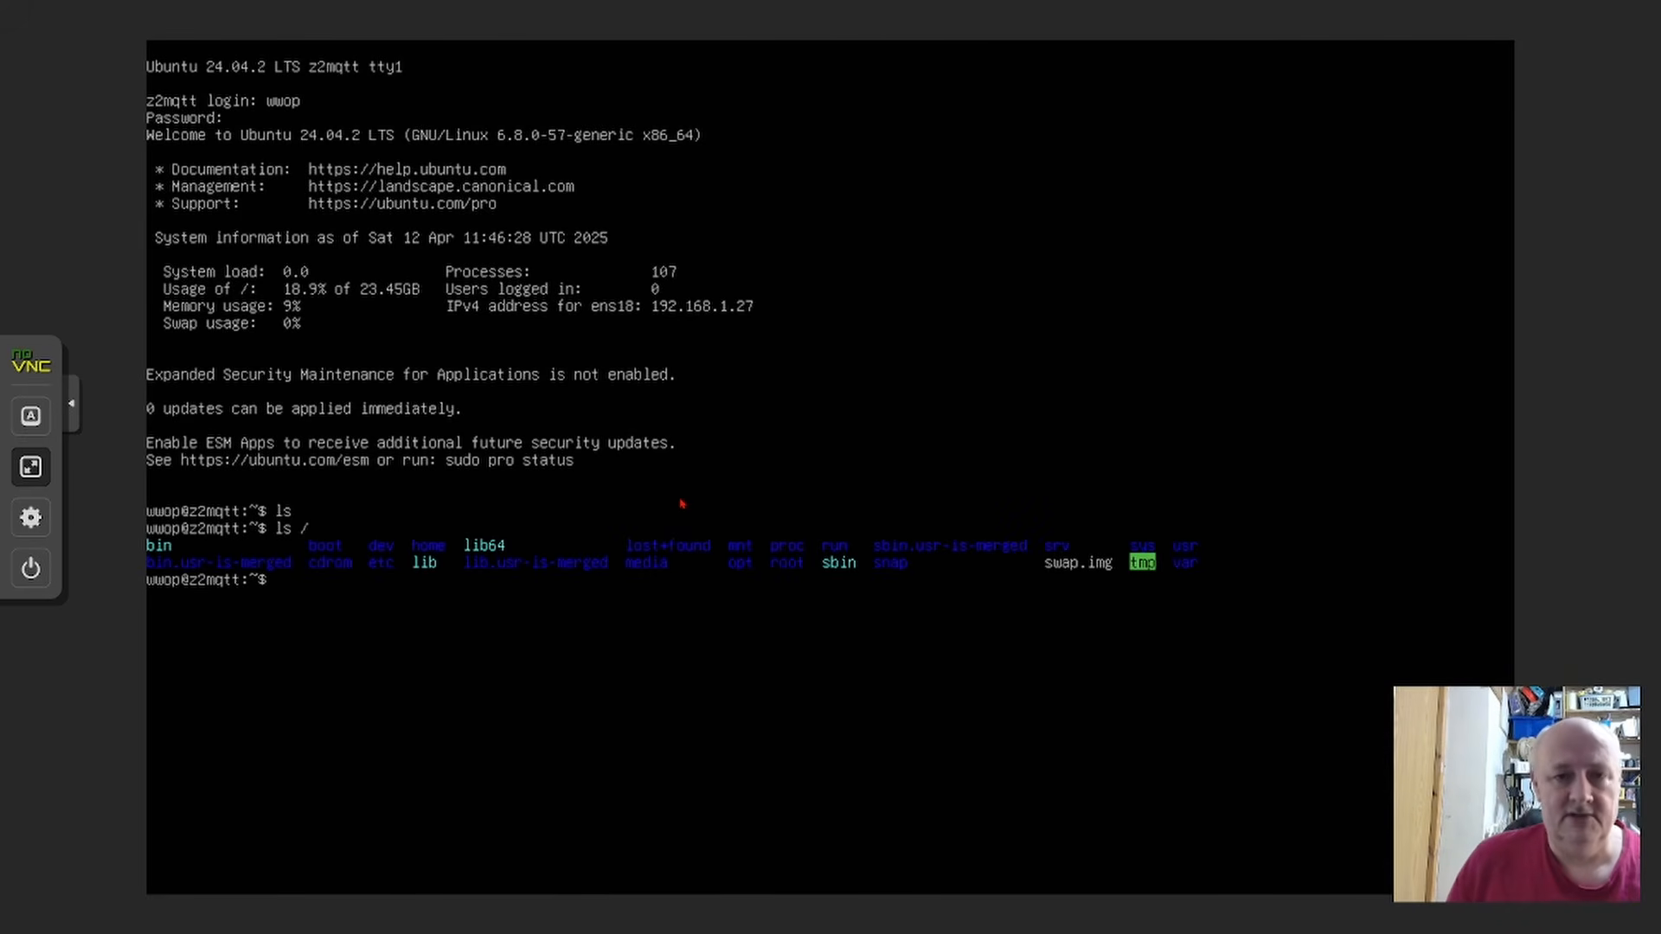